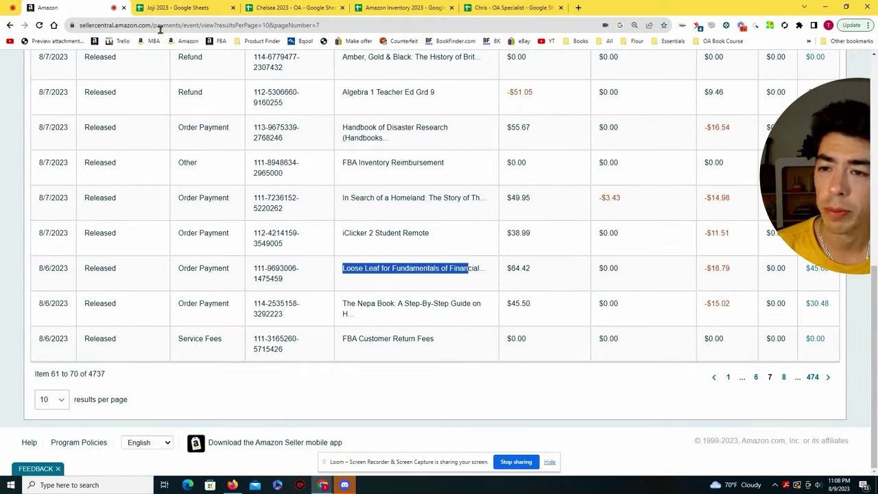
# Find "Loose Leaf for Fundamentals of Financial Accounting" in the Joji 2023 sheet and enter 8/6/23 as its Date Sold in row 835.
pyautogui.click(179, 6)
pyautogui.write('Loose Leaf for Fundamentals of Financial Accounting')
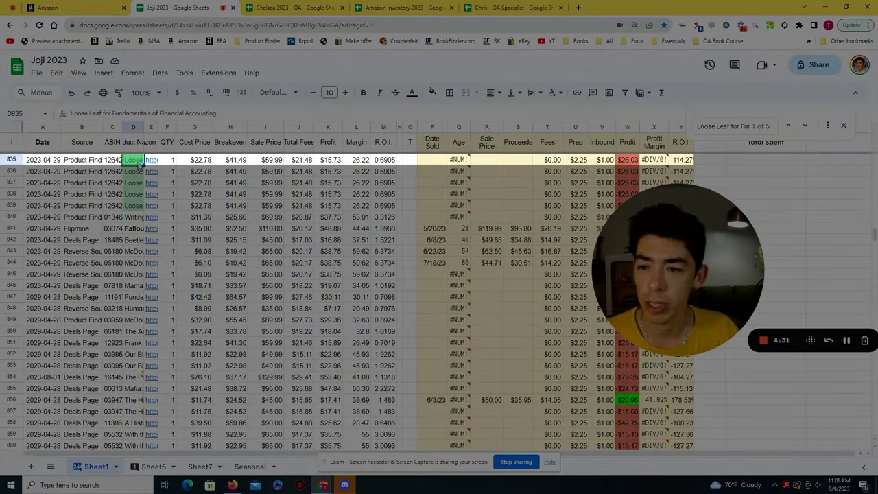
pyautogui.click(438, 170)
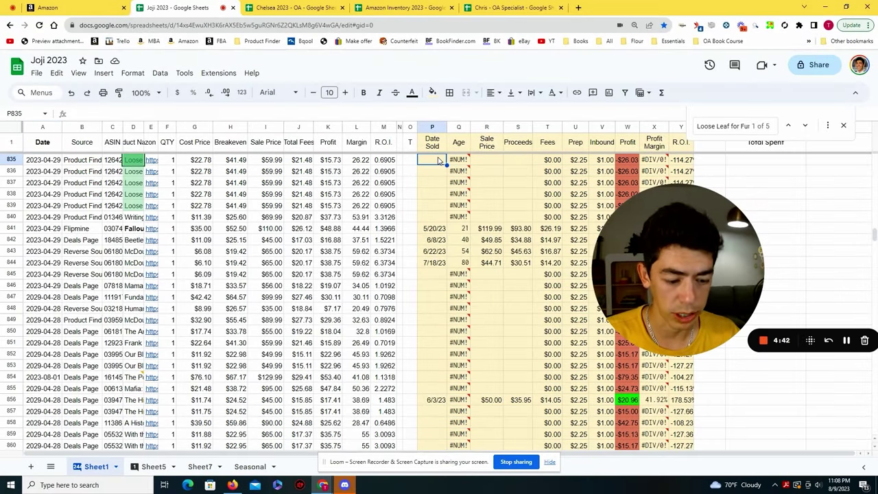
pyautogui.write('8/')
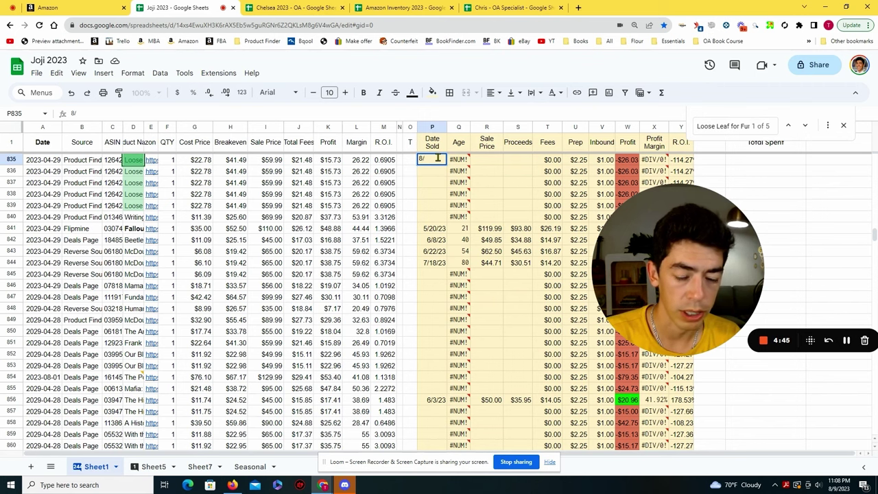
pyautogui.write('6/23')
# Record the Amazon payment for the Loose Leaf book in row 835: Sale Price 64.42 and Proceeds 45.63.
pyautogui.click(62, 8)
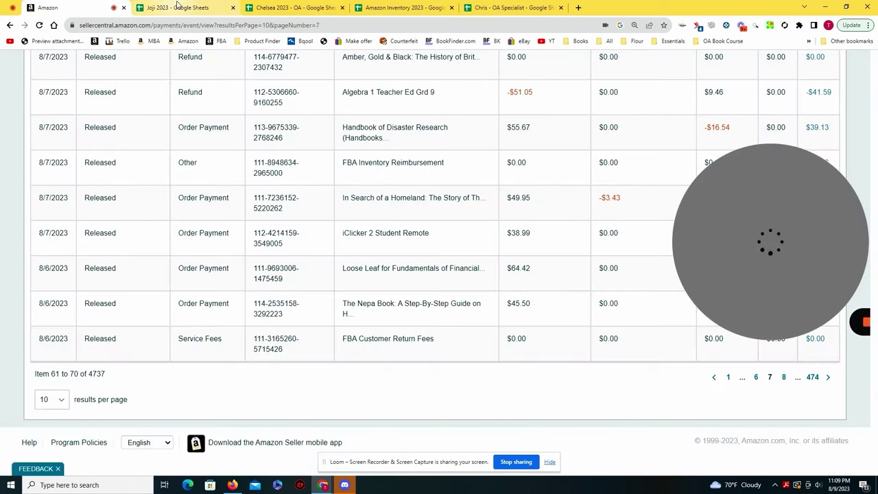
pyautogui.click(178, 7)
pyautogui.click(61, 7)
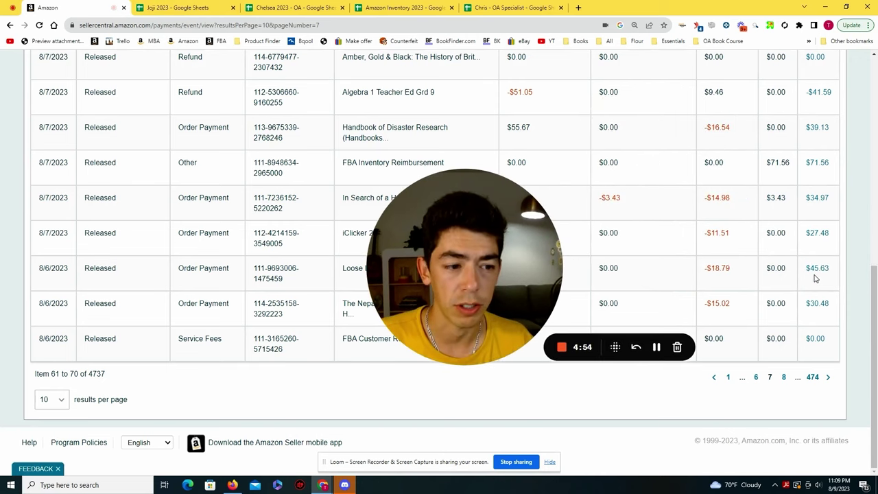
pyautogui.hotkey('ctrl', 'Tab')
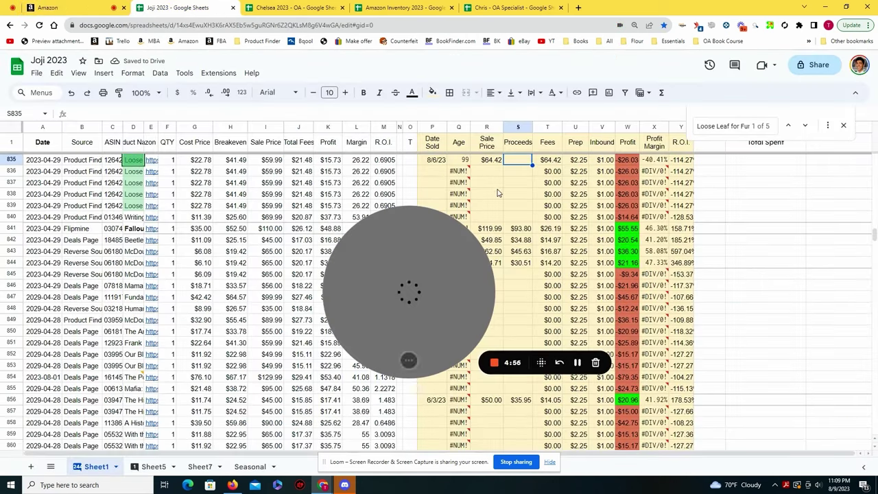
pyautogui.write('5.63')
pyautogui.press('Return')
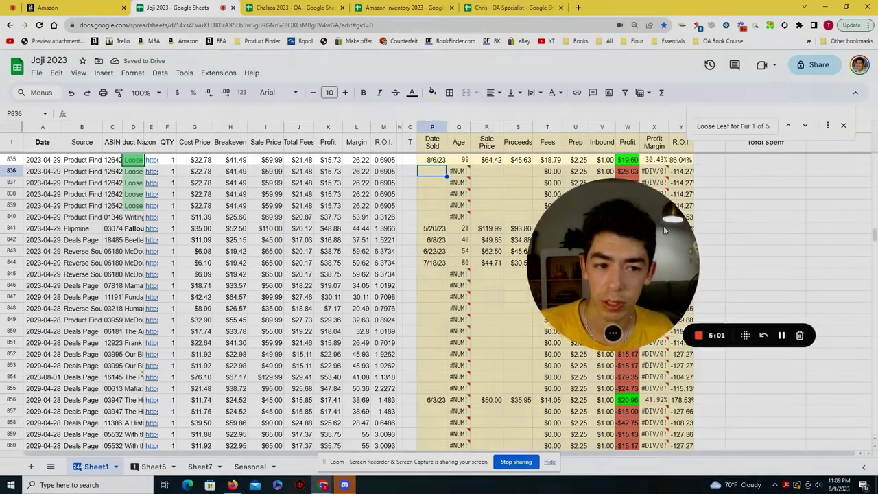
# Find the earliest unsold iClicker 2 Student Remote in the Joji 2023 sheet and enter 8/6/23 as its Date Sold in row 371.
pyautogui.hotkey('ctrl', 'shift', 'Tab')
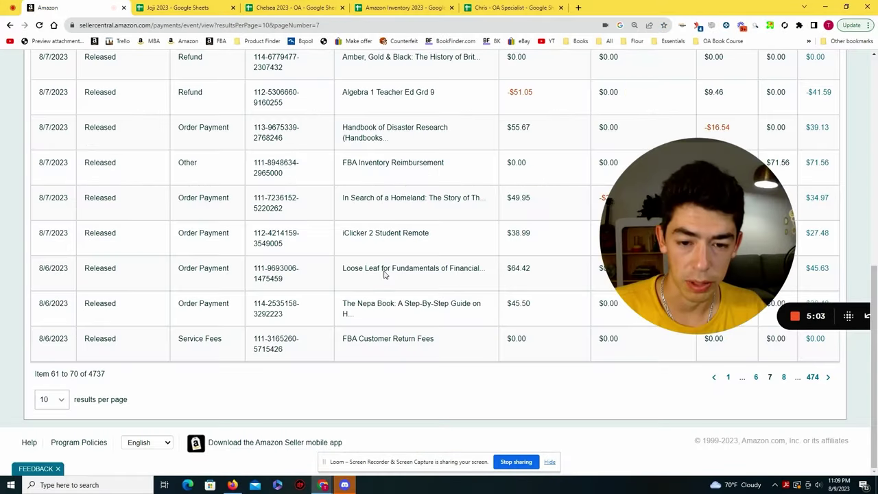
pyautogui.hotkey('ctrl', 'Tab')
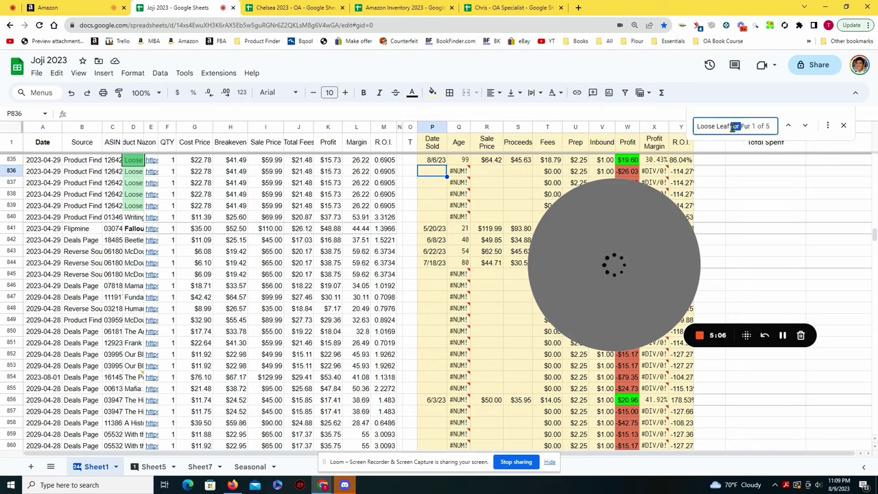
pyautogui.write('2 Student Planner')
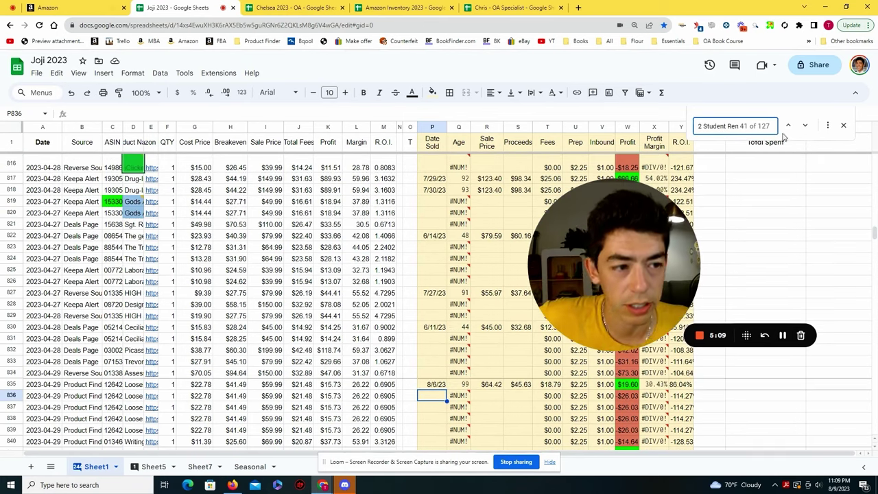
pyautogui.click(789, 126)
pyautogui.click(789, 126)
pyautogui.click(789, 127)
pyautogui.click(789, 126)
pyautogui.click(789, 126)
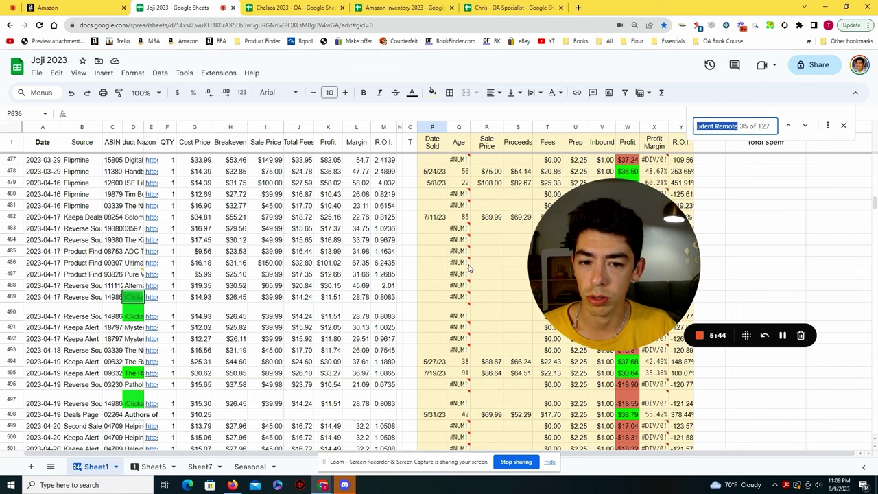
pyautogui.scroll(3, 675, 182)
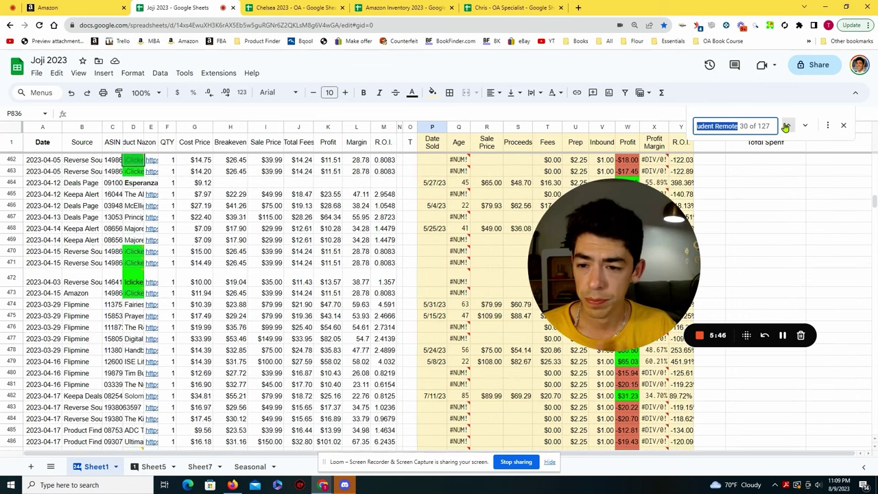
pyautogui.click(432, 206)
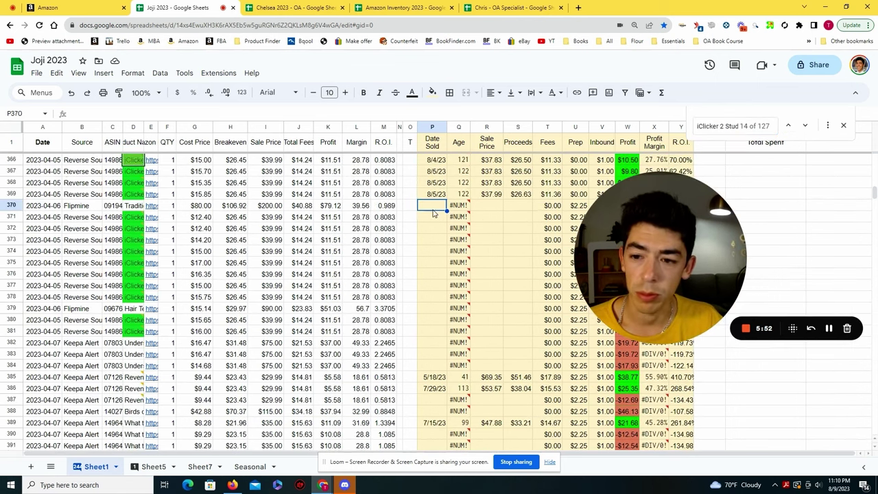
pyautogui.write('8/6/23')
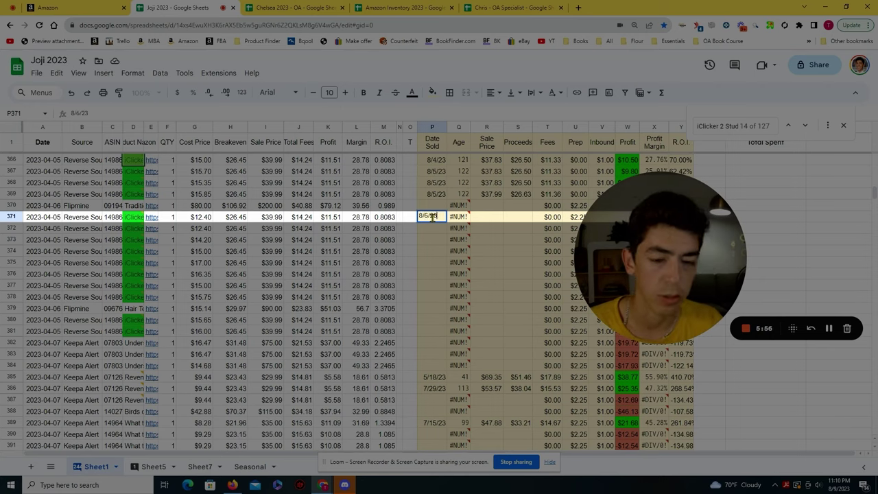
pyautogui.press('Tab')
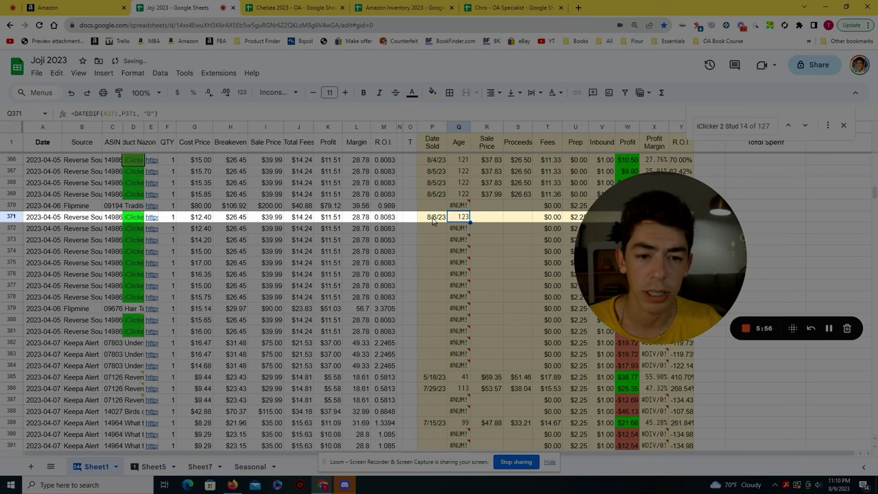
# Copy the iClicker payment from Amazon into row 371: Sale Price 38.99 and Proceeds 27.48.
pyautogui.hotkey('ctrl', 'shift', 'Tab')
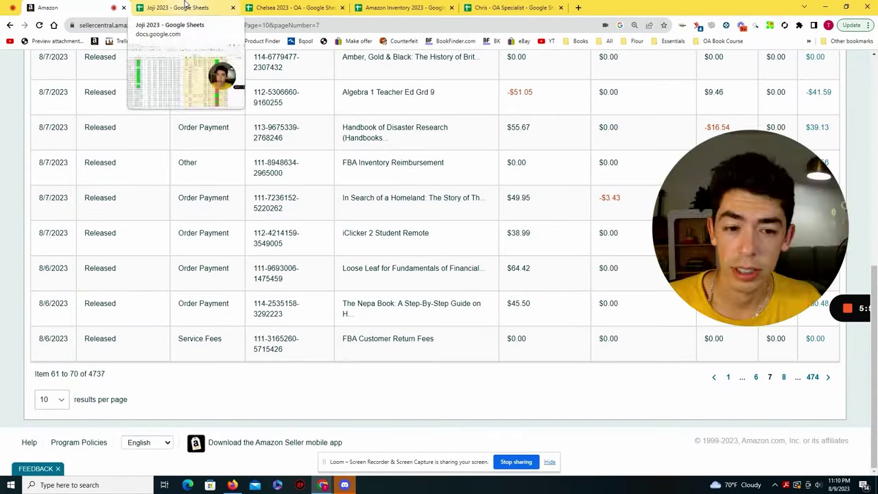
pyautogui.click(185, 7)
pyautogui.hotkey('ctrl', 'shift', 'Tab')
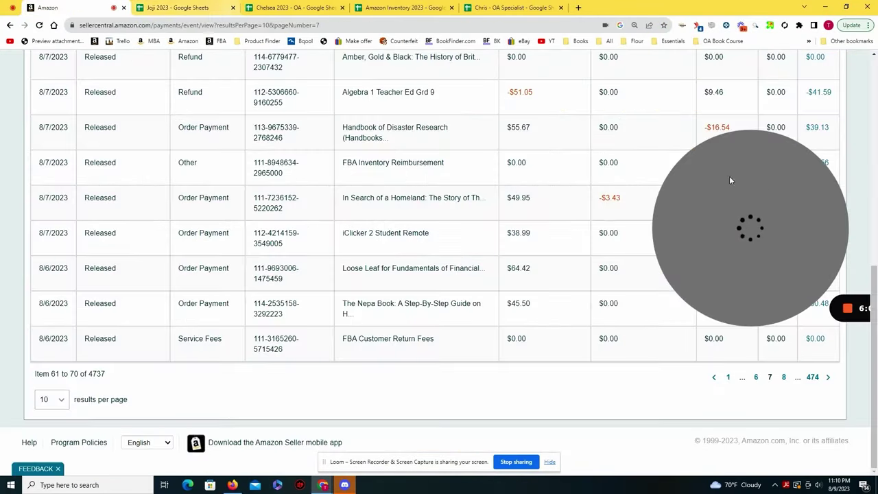
pyautogui.hotkey('ctrl', 'Tab')
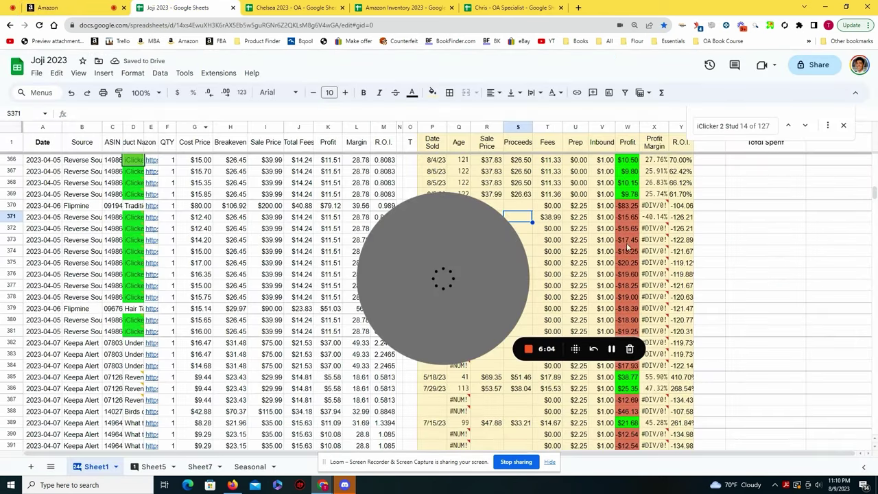
pyautogui.write('27.48')
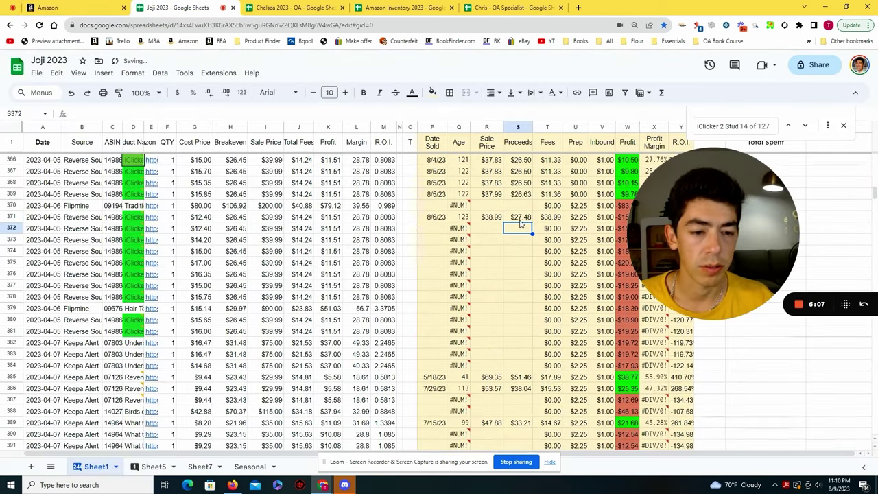
# Set the Prep cost of the iClicker sale in row 371 to 0 and check its profit.
pyautogui.moveTo(688, 254); pyautogui.dragTo(310, 302)
pyautogui.click(576, 217)
pyautogui.write('0')
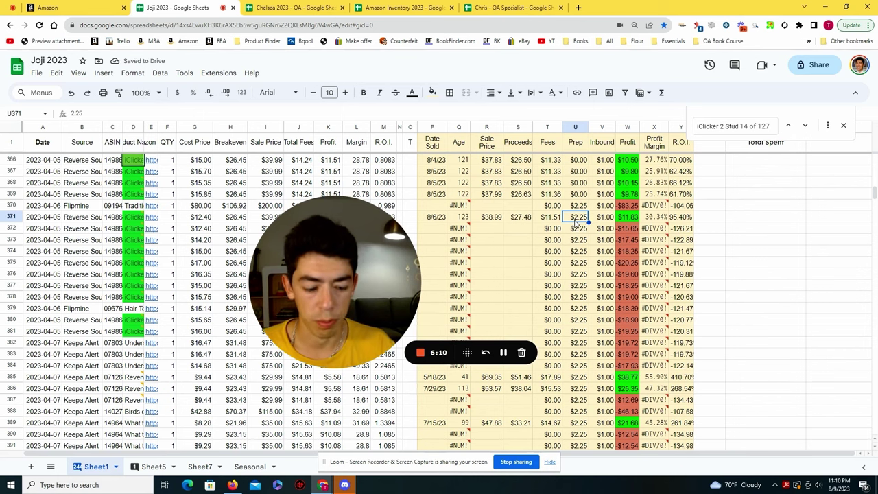
pyautogui.press('Return')
pyautogui.click(627, 217)
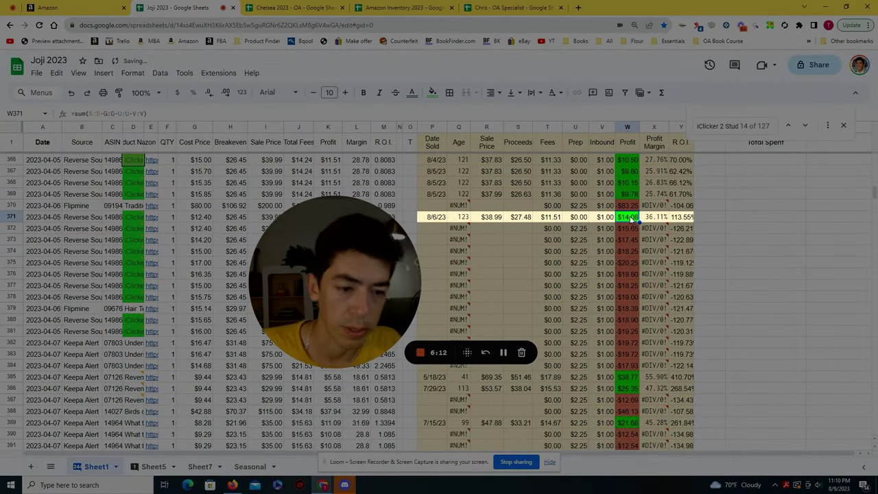
pyautogui.moveTo(366, 194); pyautogui.dragTo(793, 180)
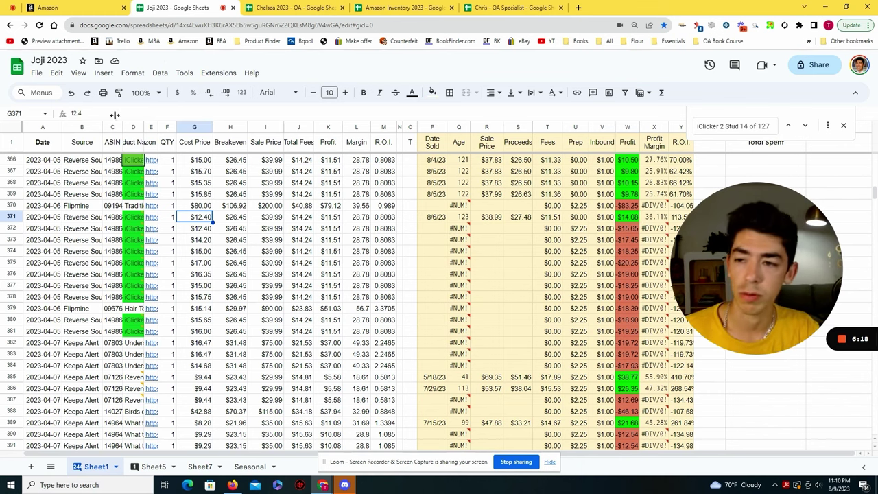
# Find the next unsold "In Search of a Homeland" copy in the Joji 2023 sheet and enter 8/6/23 as its Date Sold in row 1881.
pyautogui.click(103, 8)
pyautogui.moveTo(756, 233); pyautogui.dragTo(594, 232)
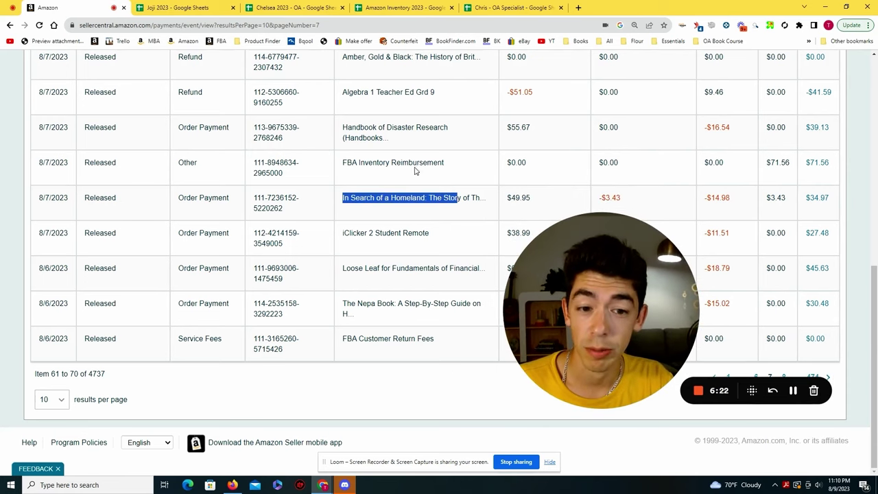
pyautogui.hotkey('ctrl', 'c')
pyautogui.hotkey('ctrl', 'Tab')
pyautogui.hotkey('ctrl', 'f')
pyautogui.hotkey('ctrl', 'v')
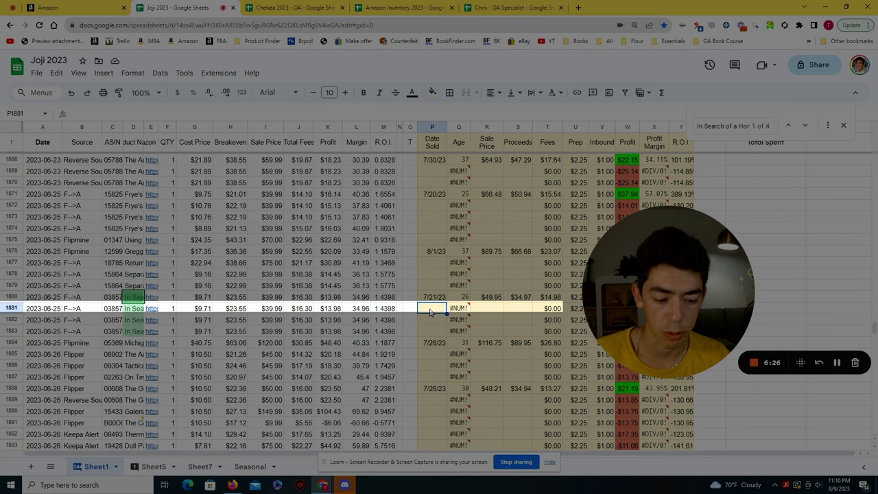
pyautogui.click(429, 309)
pyautogui.write('8/')
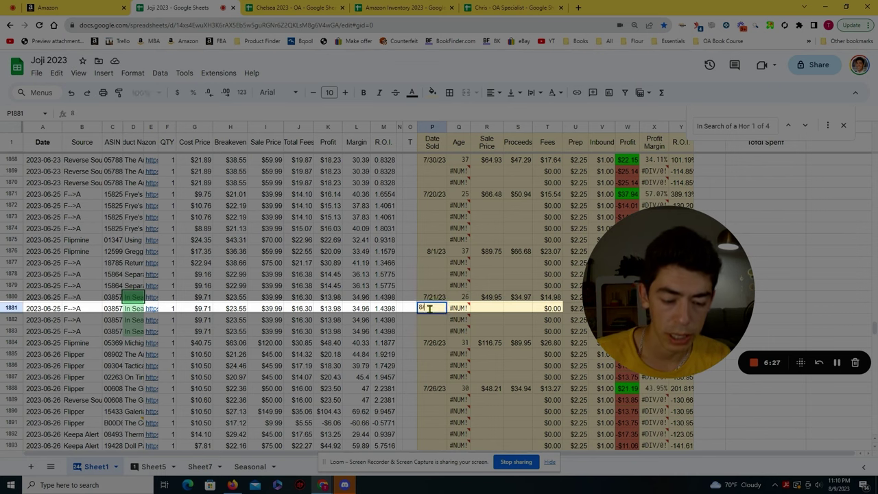
pyautogui.write('6/23')
pyautogui.press('Tab')
pyautogui.press('Tab')
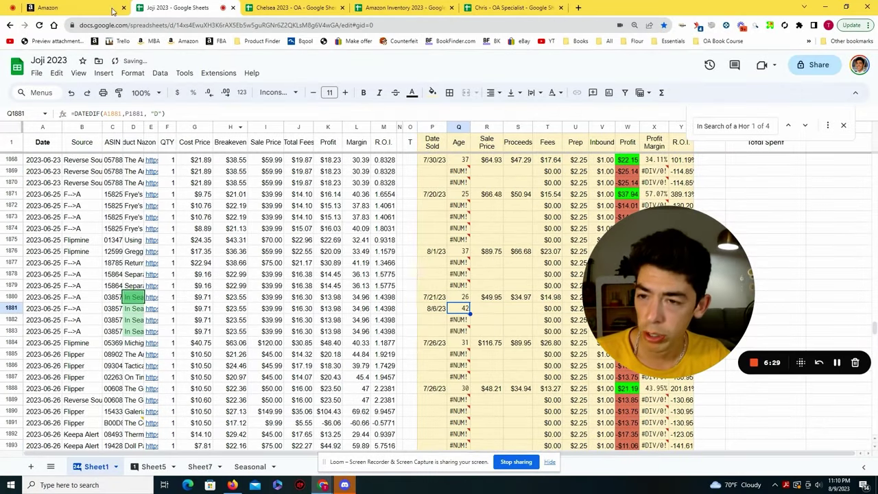
# Record the "In Search of a Homeland" payment in row 1881 with Sale Price 49.95 and Proceeds 34.97, and review the profit.
pyautogui.click(113, 10)
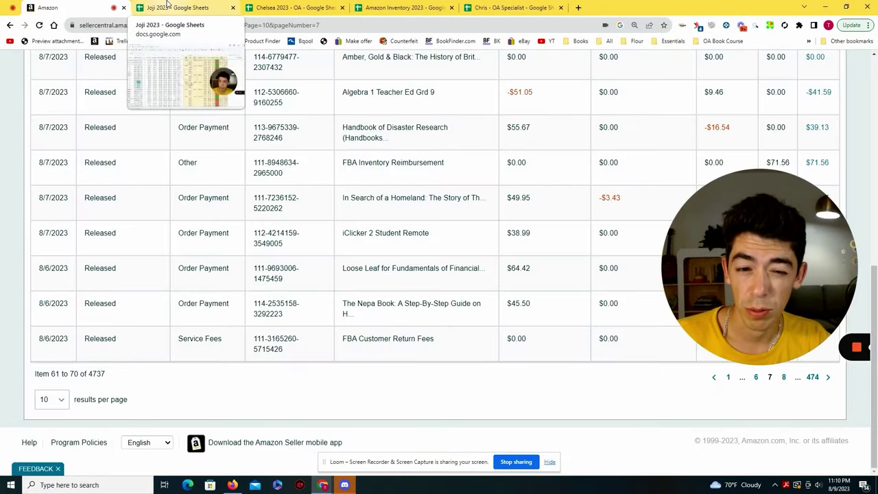
pyautogui.click(166, 7)
pyautogui.scroll(-1, 500, 314)
pyautogui.write('49.95')
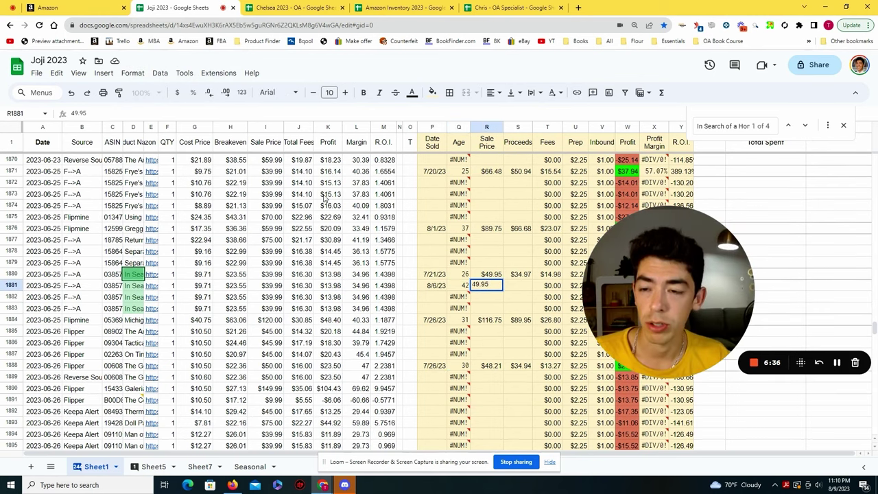
pyautogui.hotkey('ctrl', '1')
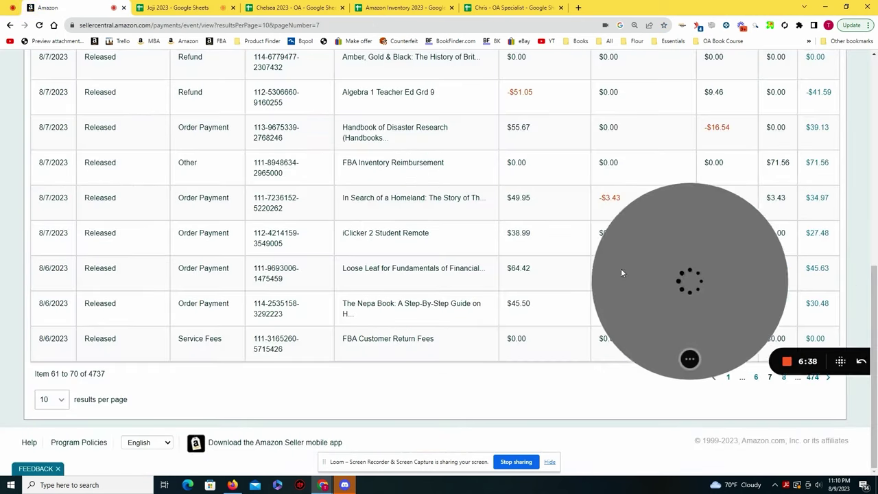
pyautogui.hotkey('ctrl', '2')
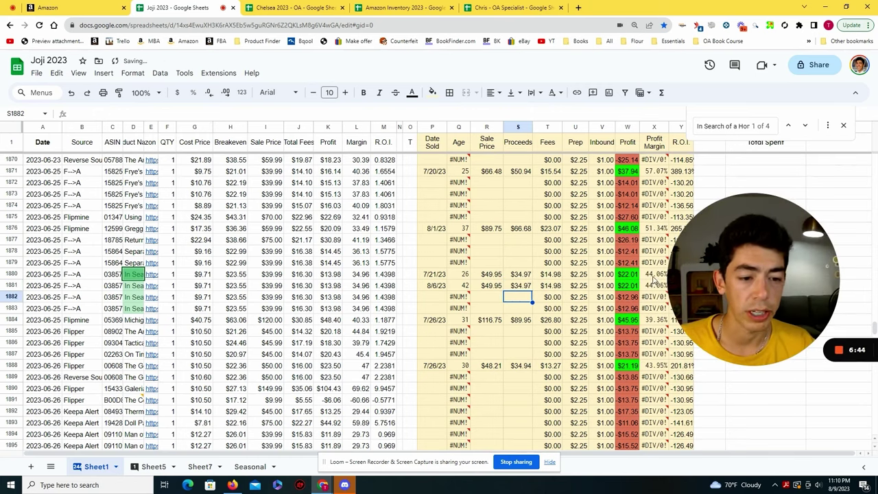
pyautogui.keyDown('shift'); pyautogui.click(628, 288); pyautogui.keyUp('shift')
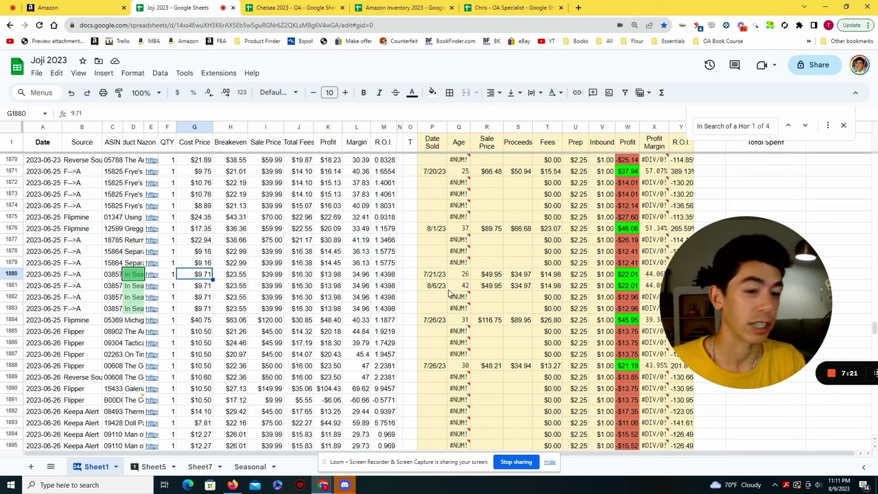
pyautogui.click(629, 275)
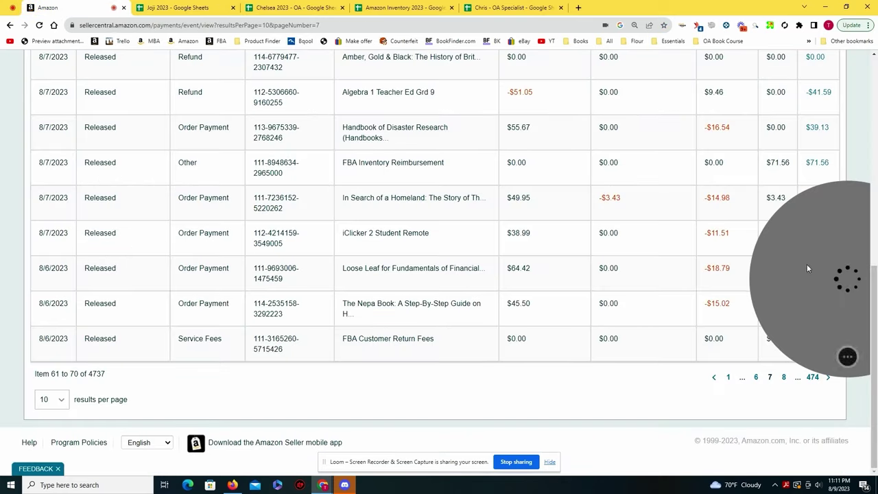
# Open the Amazon transaction details of the $71.56 FBA Inventory Reimbursement dated 8/7/2023 and examine which product was reimbursed.
pyautogui.rightClick(819, 167)
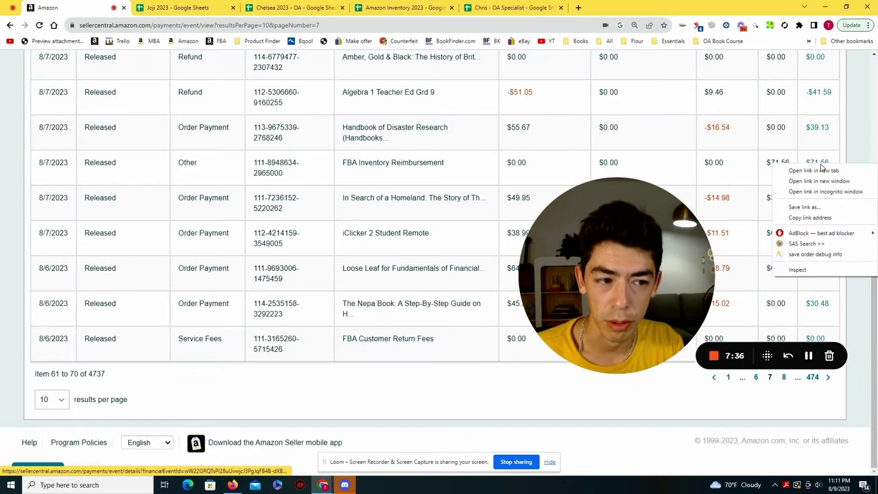
pyautogui.press('Escape')
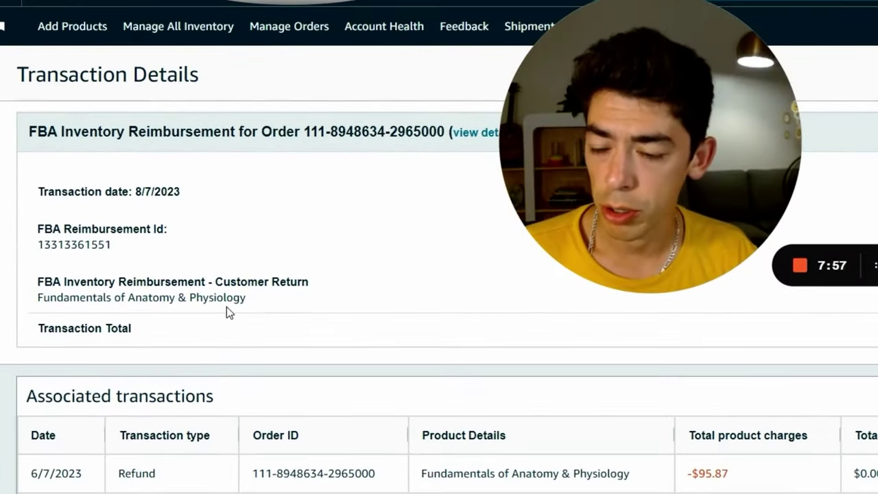
pyautogui.click(267, 278)
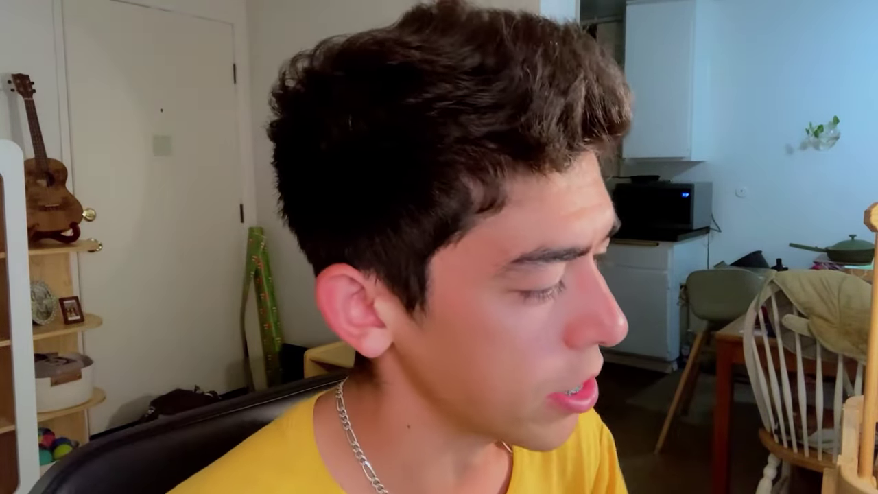
# Find the next unsold "Fundamentals of Anatomy & Physiology" copy in the Joji 2023 sheet and enter 8/6/23 as its Date Sold in row 807.
pyautogui.moveTo(287, 393); pyautogui.dragTo(428, 387)
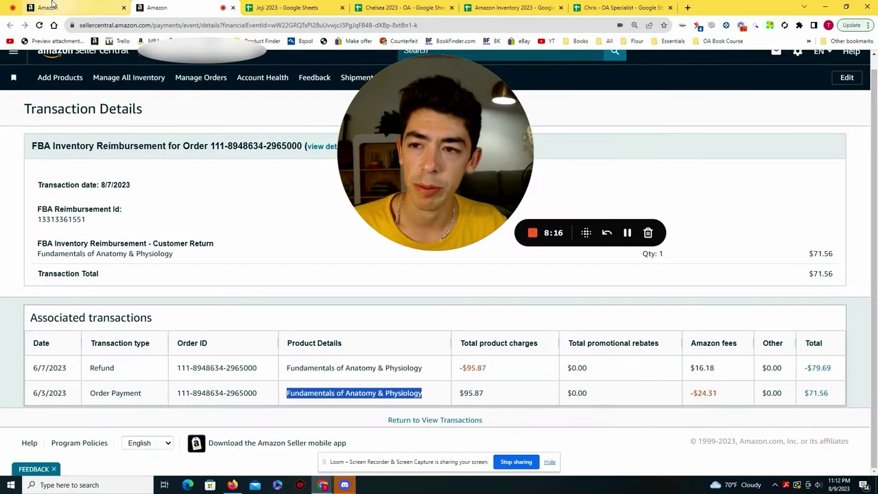
pyautogui.click(287, 7)
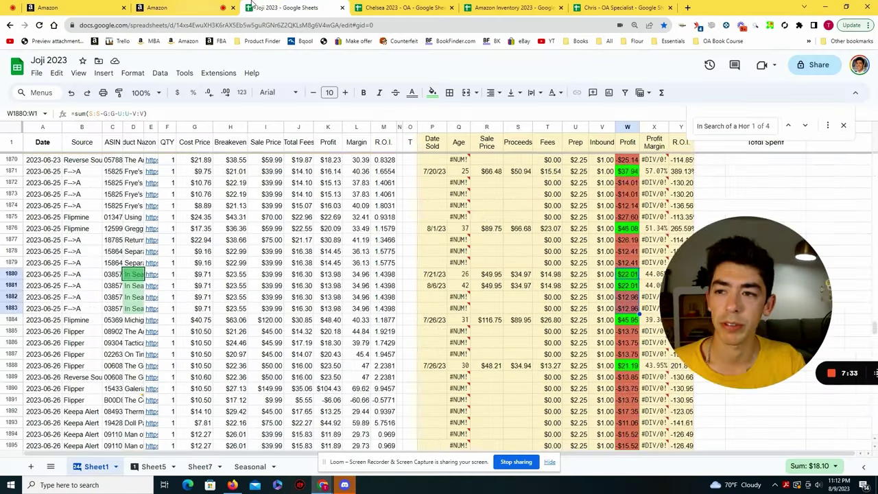
pyautogui.click(804, 126)
pyautogui.click(804, 126)
pyautogui.click(804, 126)
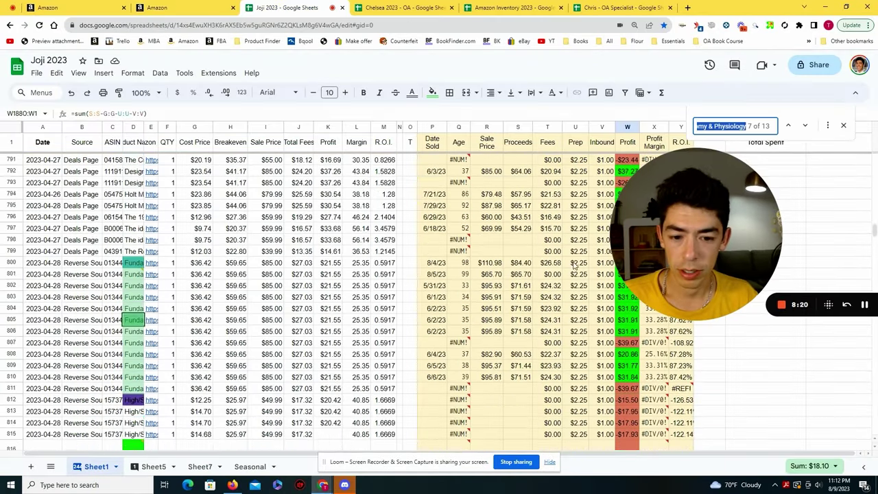
pyautogui.click(805, 126)
pyautogui.click(805, 126)
pyautogui.click(805, 126)
pyautogui.scroll(-1, 403, 334)
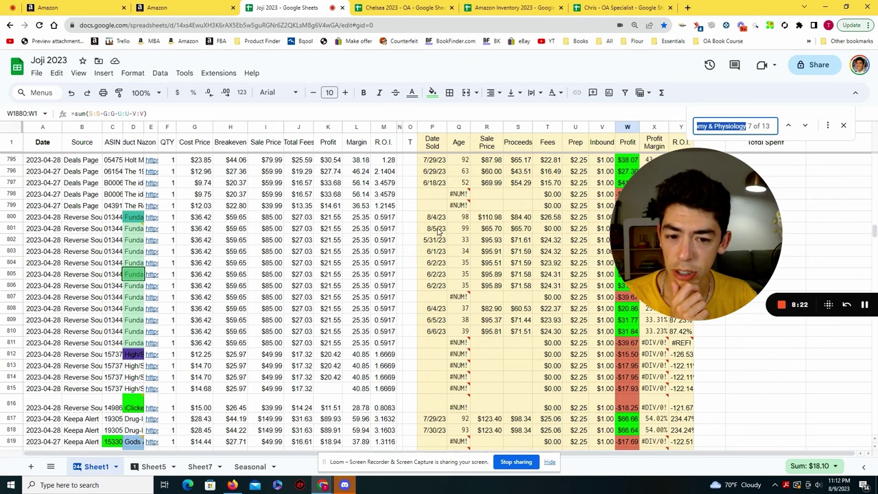
pyautogui.click(433, 297)
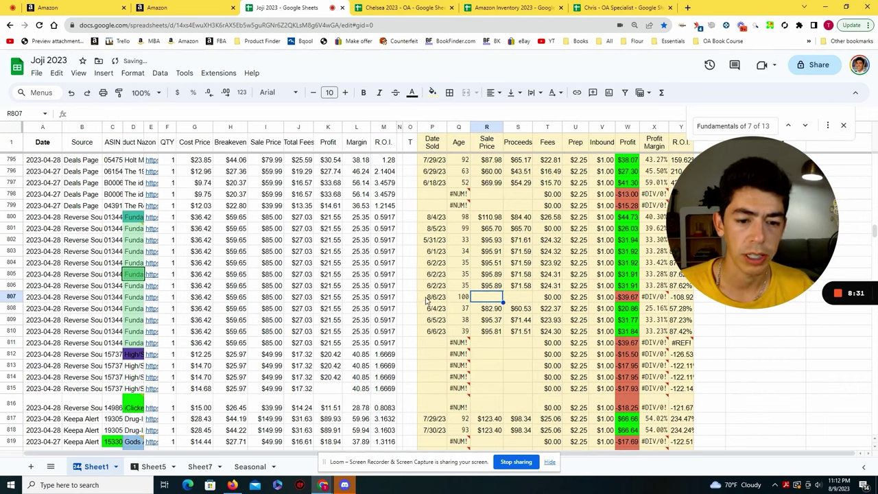
# Close the Amazon reimbursement details and enter 71.56 as both Sale Price and Proceeds in row 807 of the Joji 2023 sheet.
pyautogui.hotkey('ctrl', 'shift', 'Tab')
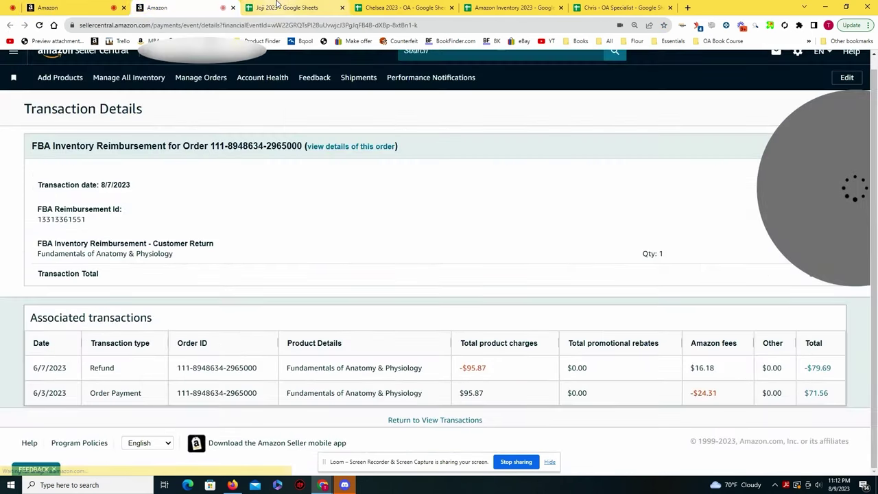
pyautogui.hotkey('ctrl', 'w')
pyautogui.click(212, 5)
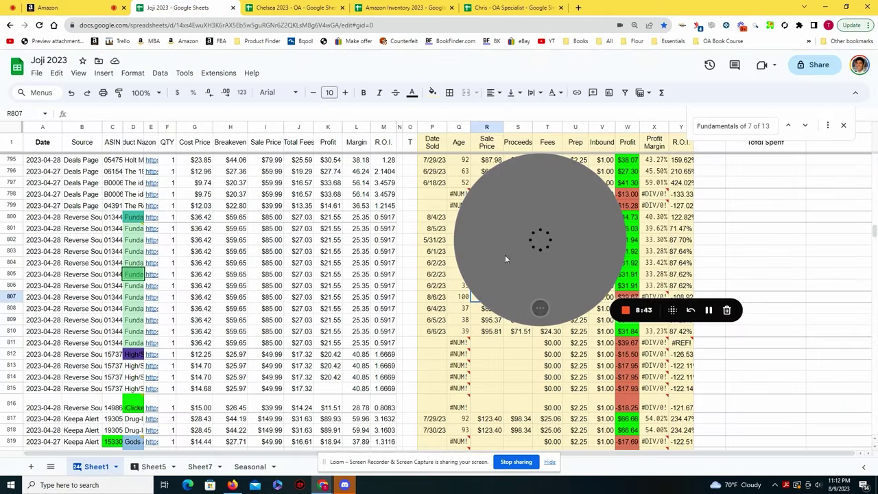
pyautogui.write('71.56')
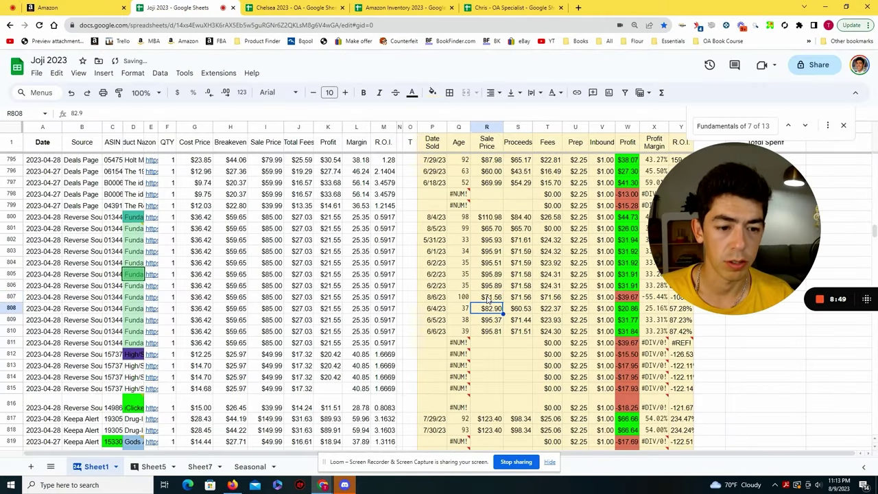
pyautogui.moveTo(754, 276); pyautogui.dragTo(434, 327)
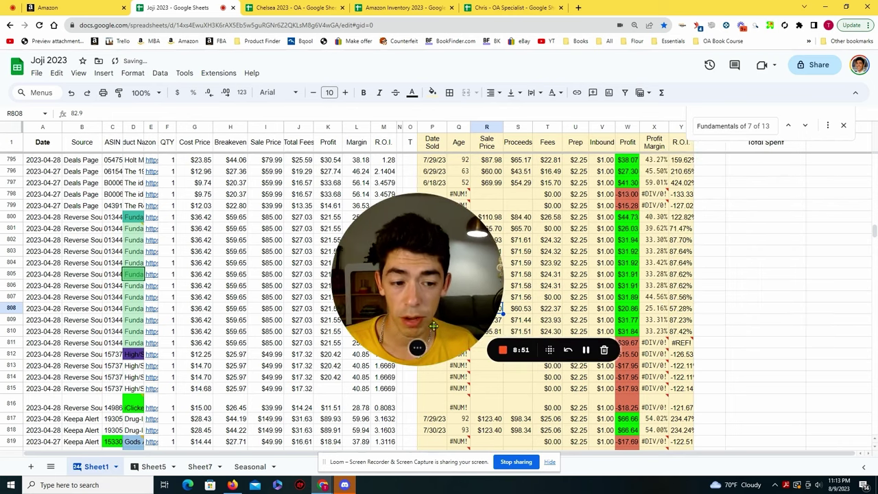
pyautogui.moveTo(476, 284); pyautogui.dragTo(607, 271)
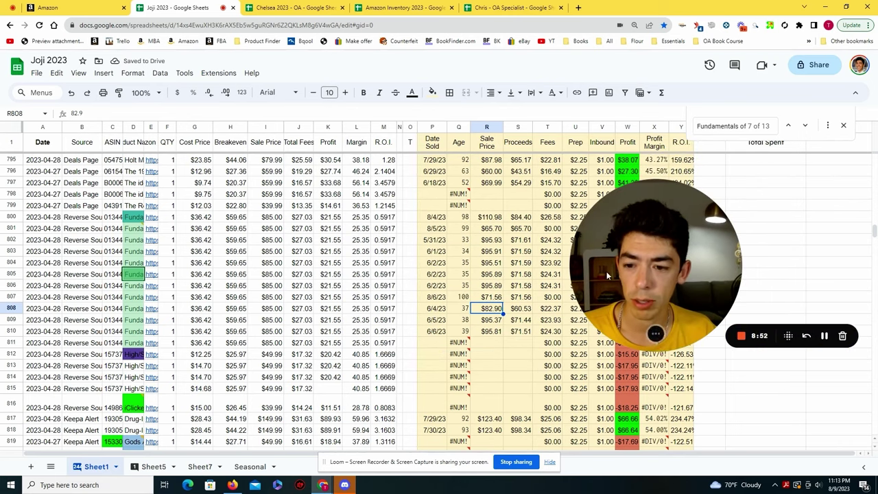
# Add the comment "reimbursement" to the "Fundamentals of Anatomy & Physiology" product cell in row 807.
pyautogui.rightClick(130, 302)
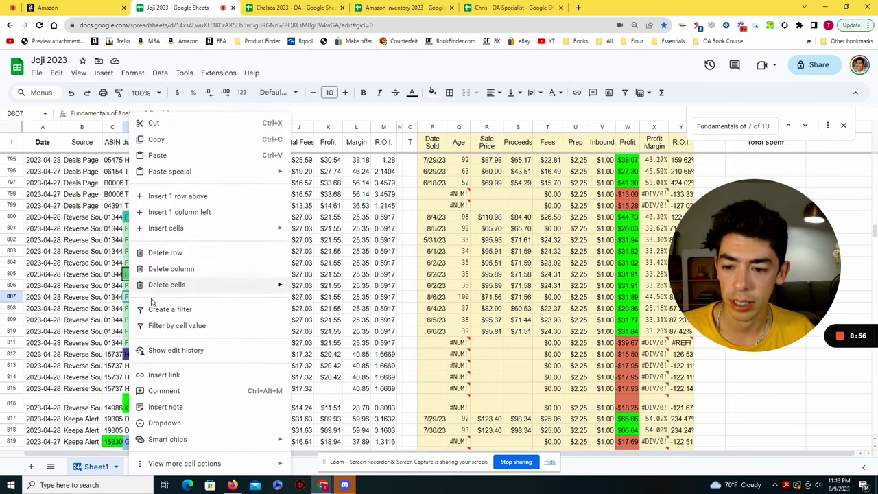
pyautogui.click(164, 390)
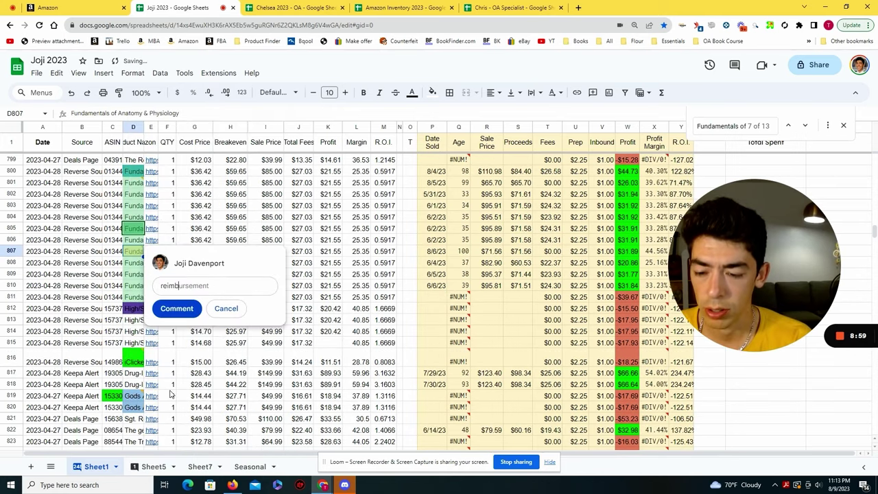
pyautogui.click(187, 309)
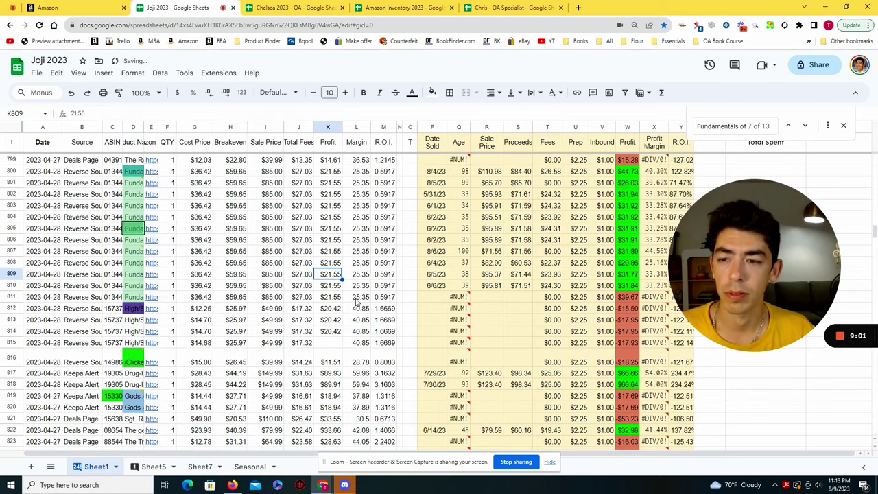
# Look up the "Handbook of Disaster Research" order payment's item in the Joji 2023 sheet and enter 8/7/23 as its Date Sold in row 1755.
pyautogui.hotkey('ctrl', '1')
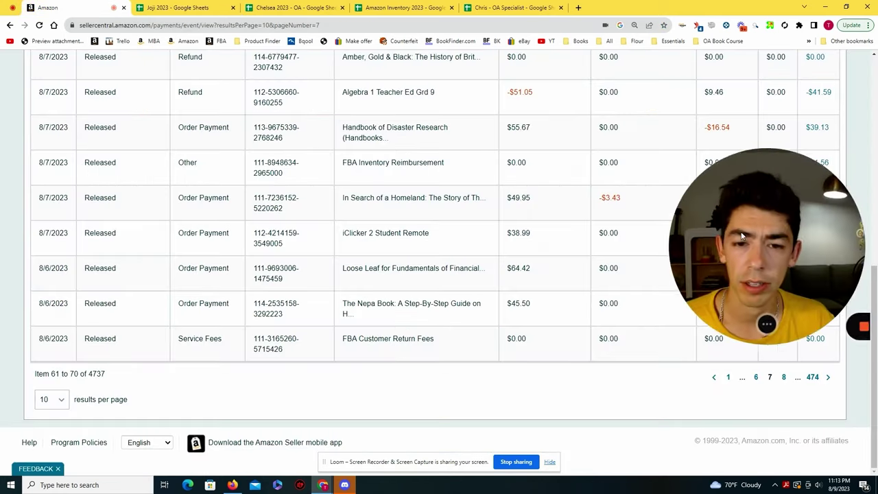
pyautogui.moveTo(740, 242); pyautogui.dragTo(560, 243)
pyautogui.scroll(1, 560, 243)
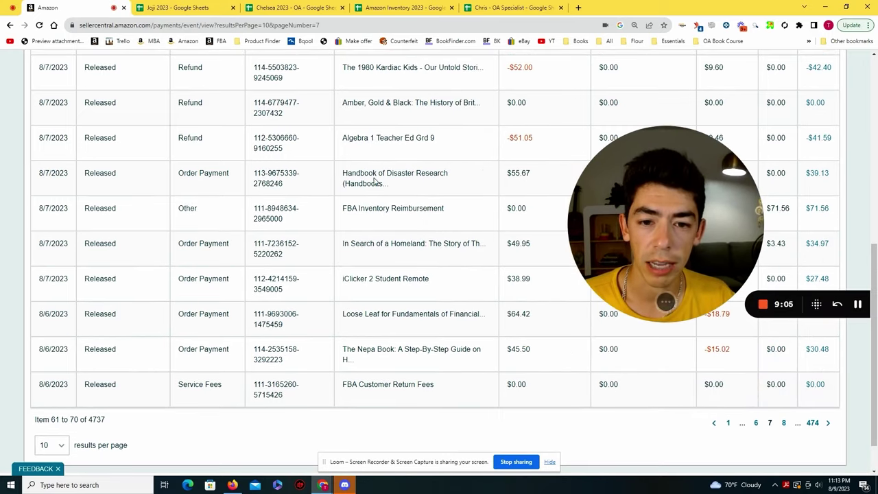
pyautogui.hotkey('ctrl', '2')
pyautogui.hotkey('ctrl', 'f')
pyautogui.write('Handbook of Disaster Research')
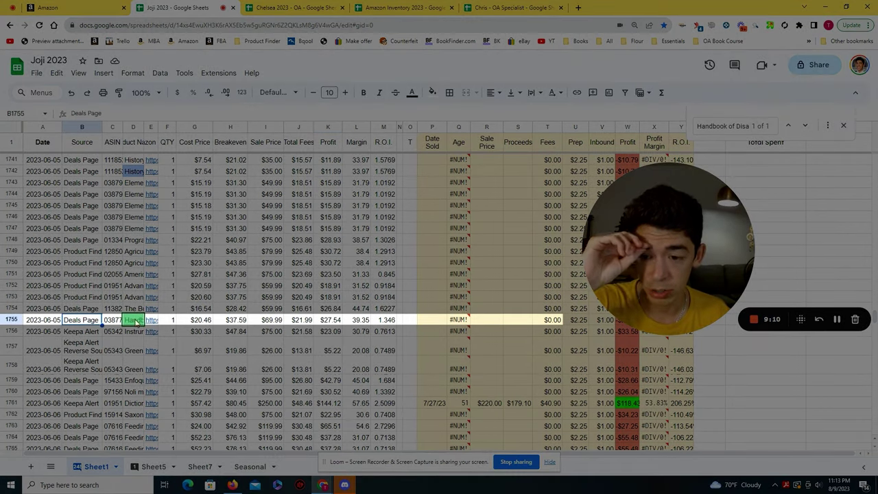
pyautogui.click(432, 323)
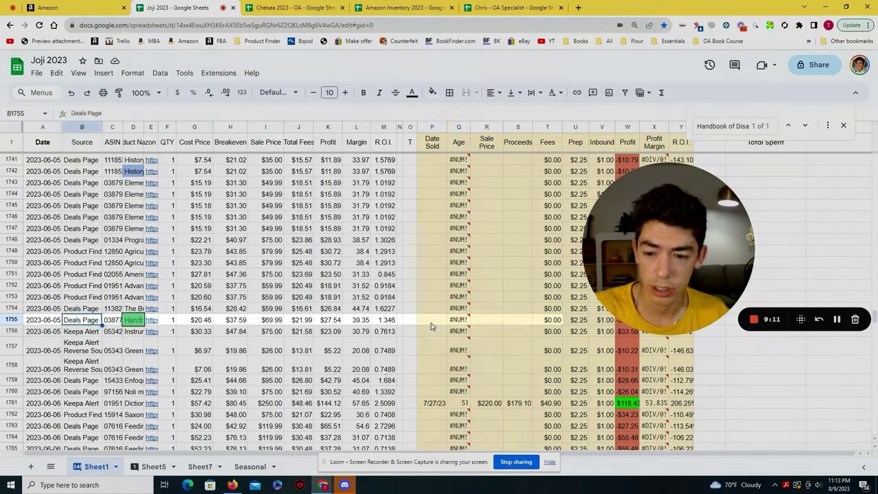
pyautogui.write('8/')
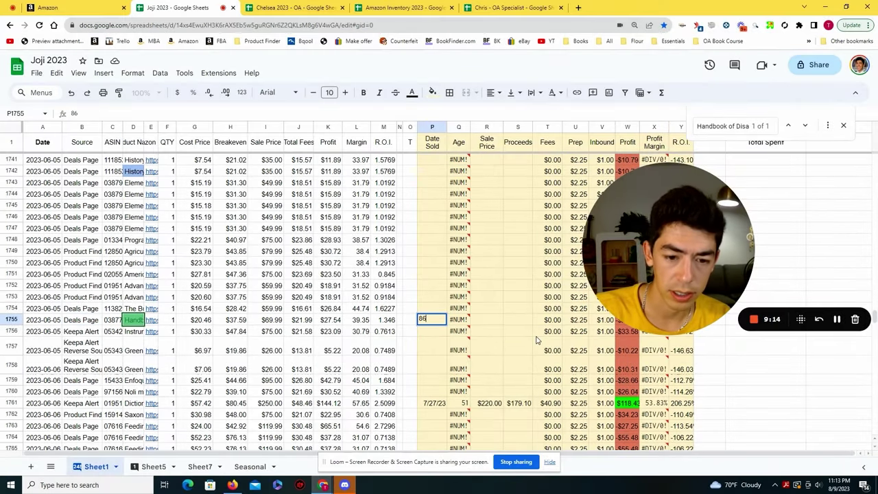
pyautogui.click(48, 7)
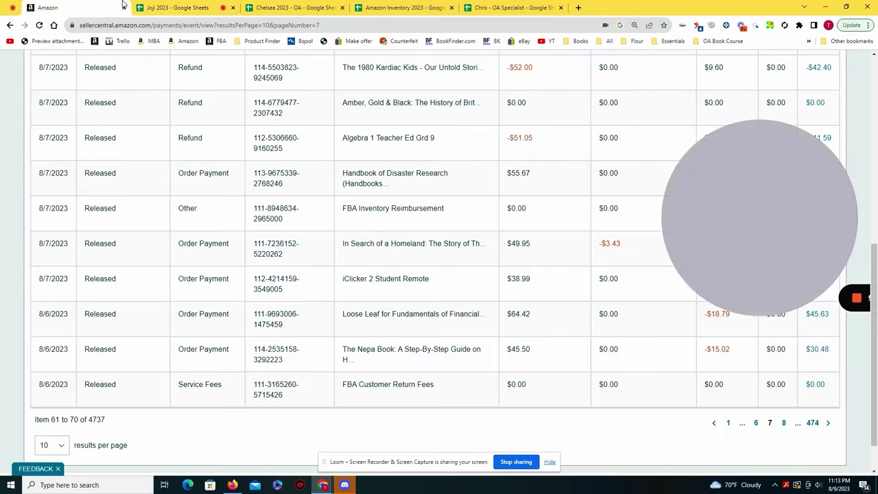
pyautogui.click(168, 7)
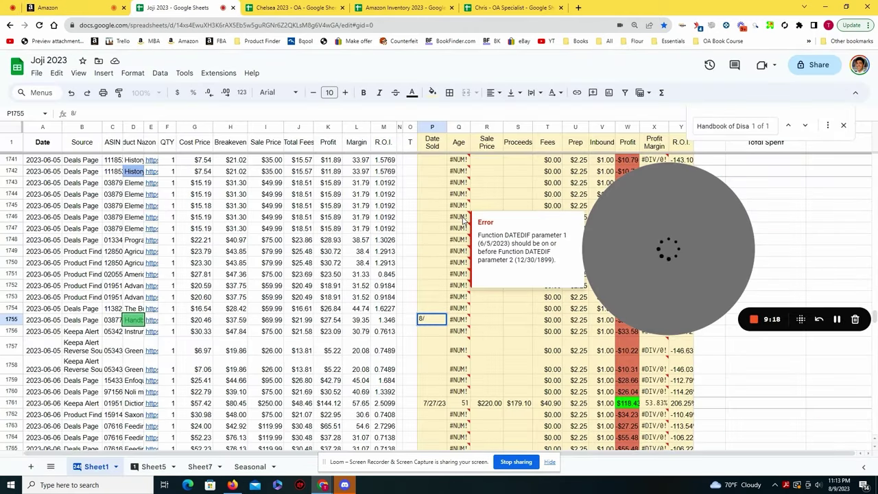
pyautogui.write('/7/23')
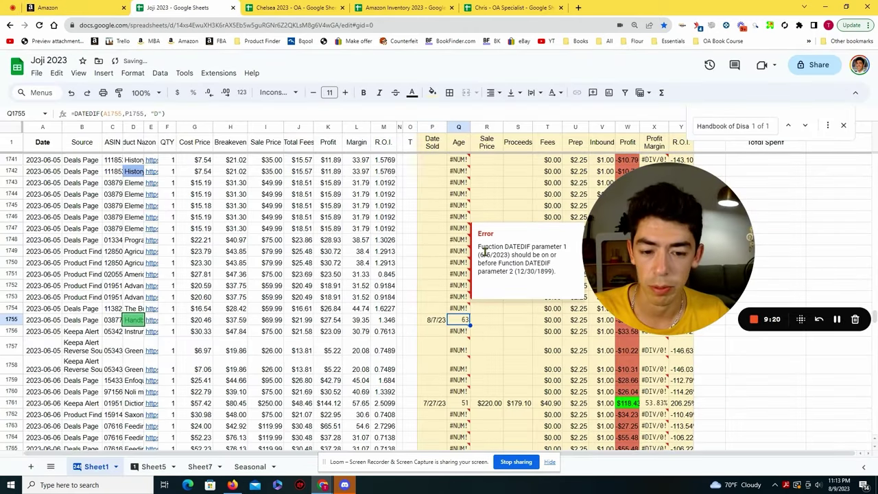
pyautogui.press('Tab')
# Record the "Handbook of Disaster Research" payment in row 1755 with Sale Price 55.67 and Proceeds 39.13, and review its profit.
pyautogui.click(48, 8)
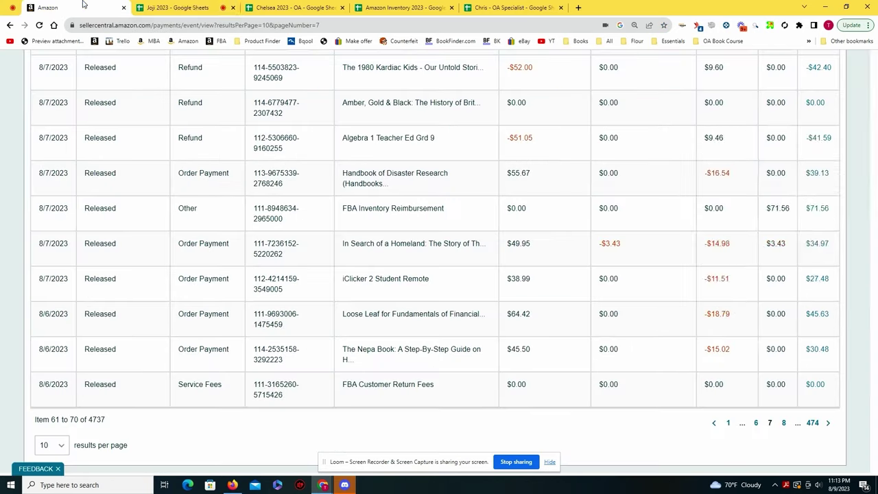
pyautogui.click(179, 7)
pyautogui.write('55.6')
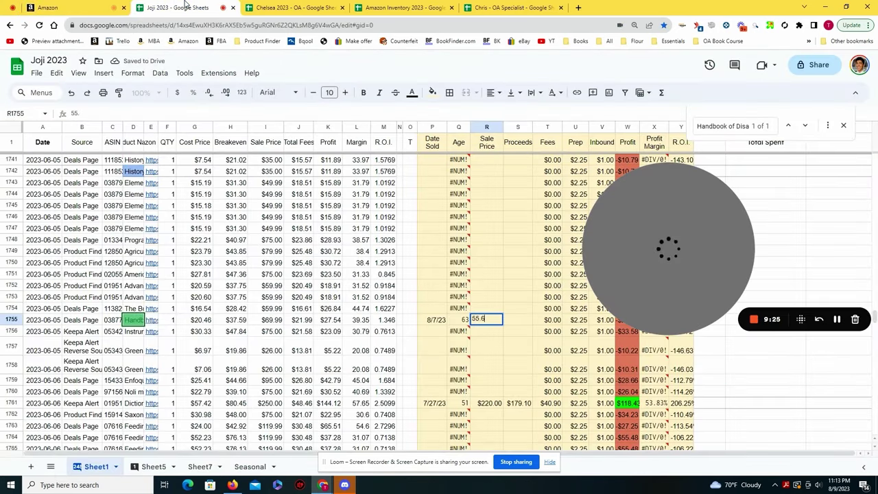
pyautogui.write('7')
pyautogui.press('Tab')
pyautogui.click(42, 7)
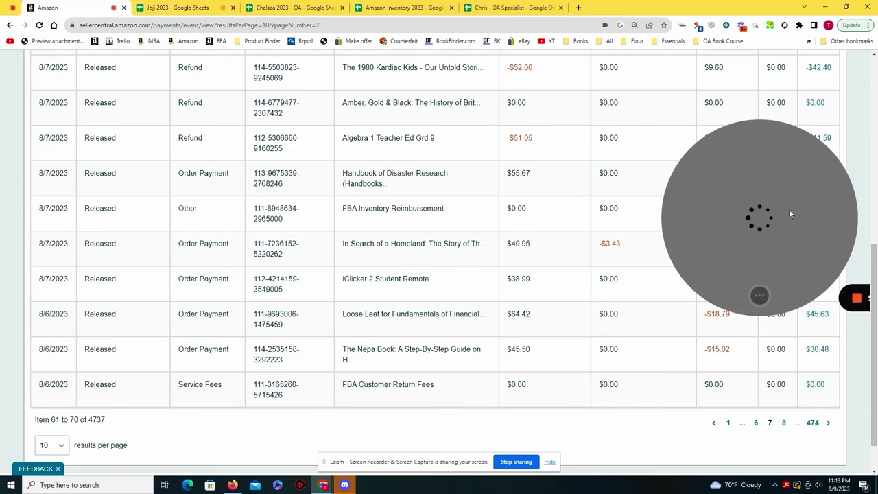
pyautogui.click(180, 7)
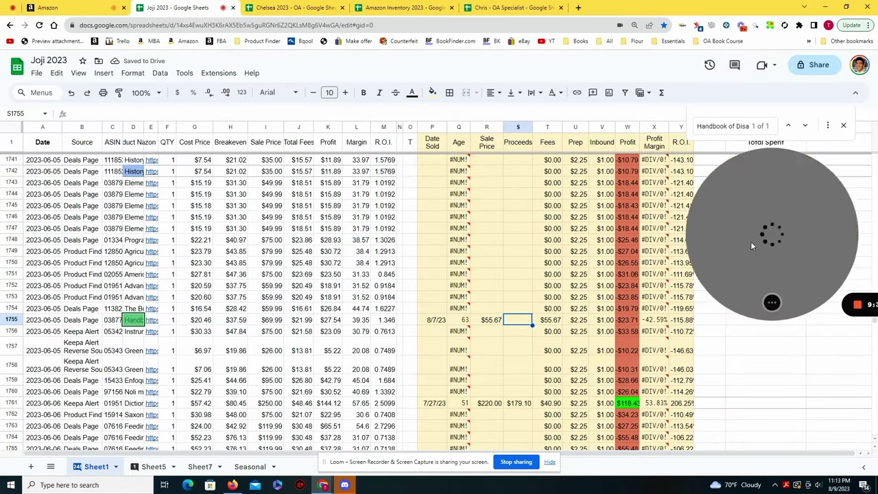
pyautogui.write('39.13')
pyautogui.click(628, 320)
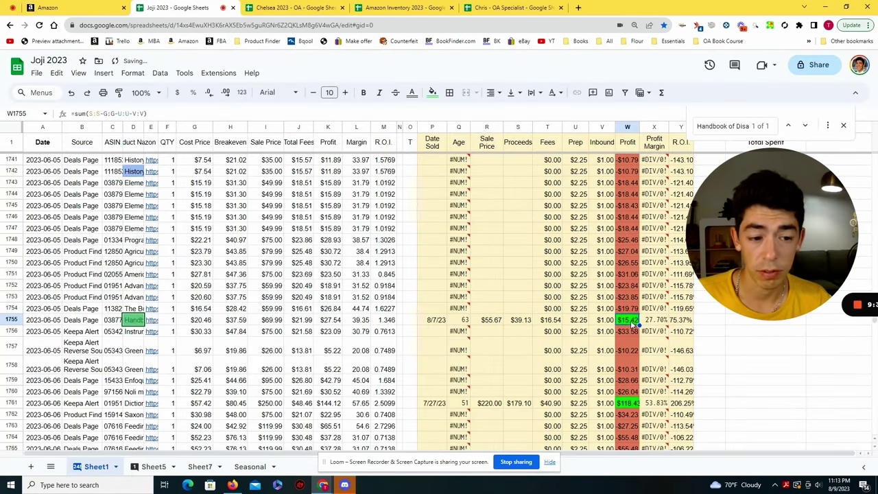
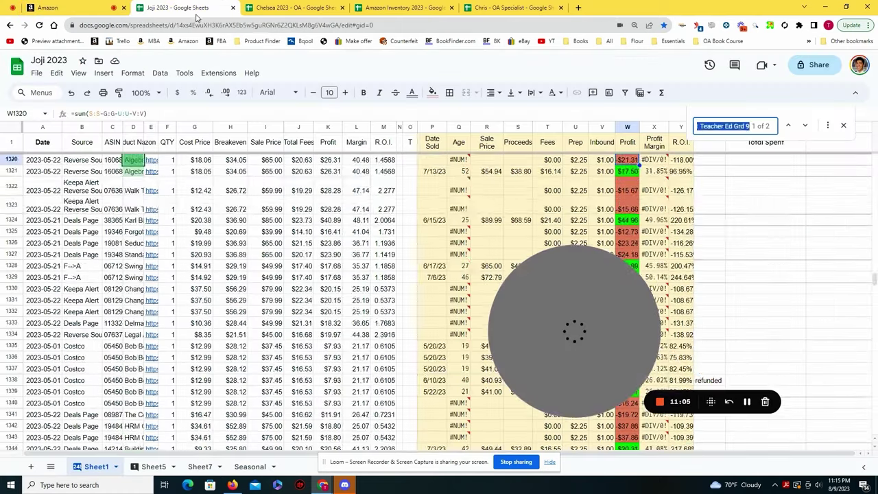
# Find the "The 1980 Kardiac" copies in the Joji 2023 sheet and compare their sales with the Amazon refund to identify the refunded one.
pyautogui.write('The 1980 Kardiac')
pyautogui.scroll(-1, 453, 289)
pyautogui.click(434, 264)
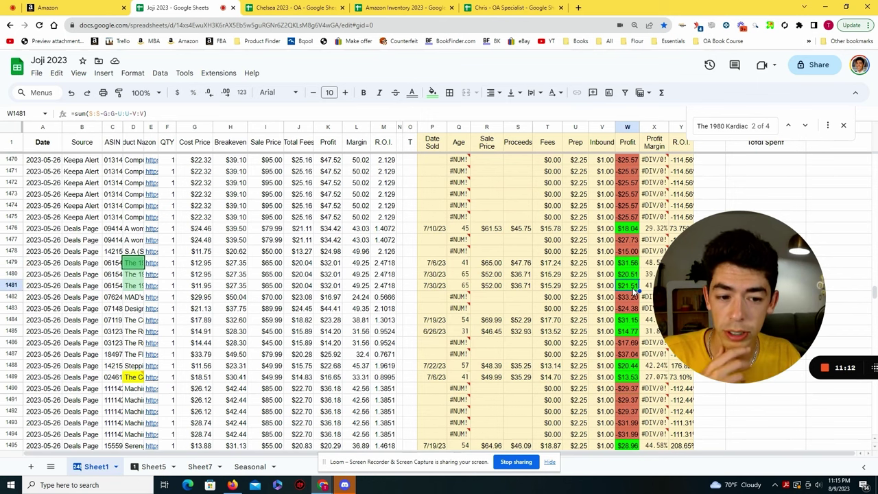
pyautogui.click(113, 5)
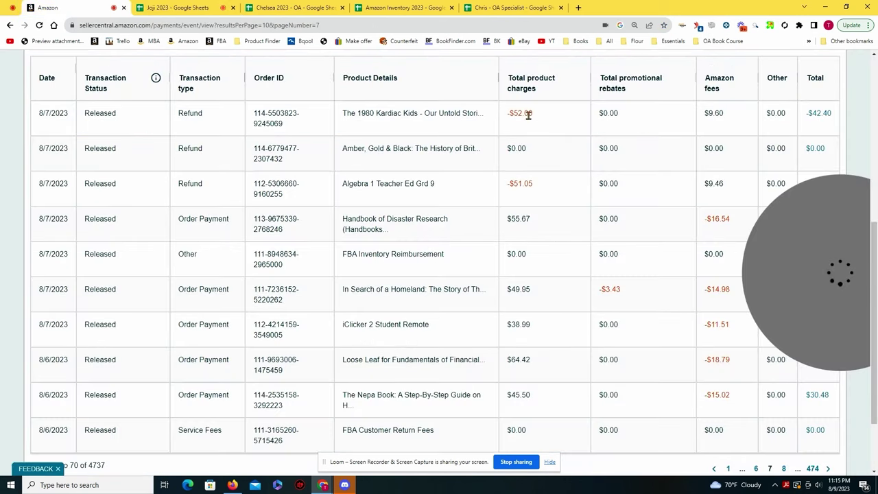
pyautogui.click(180, 8)
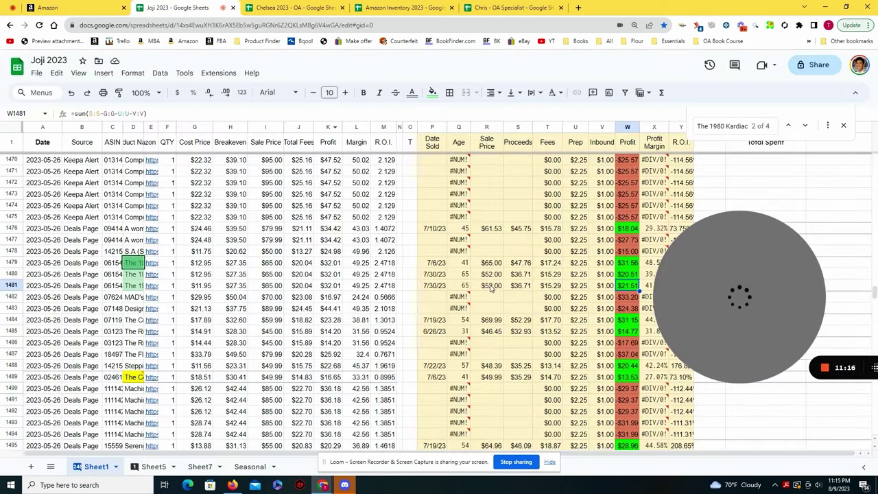
pyautogui.click(433, 287)
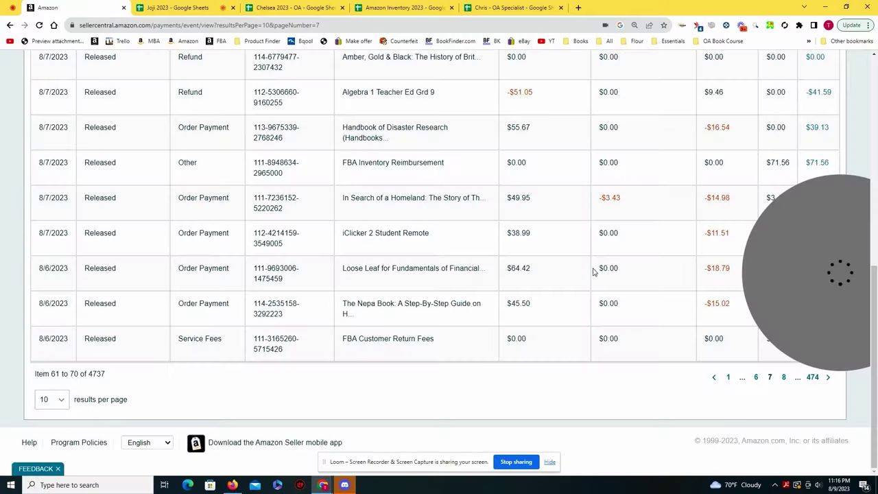
# Go to page 6 of the Amazon transactions, search the Joji 2023 sheet for "The Magician Within" and check the profit of the copy in row 420.
pyautogui.click(757, 376)
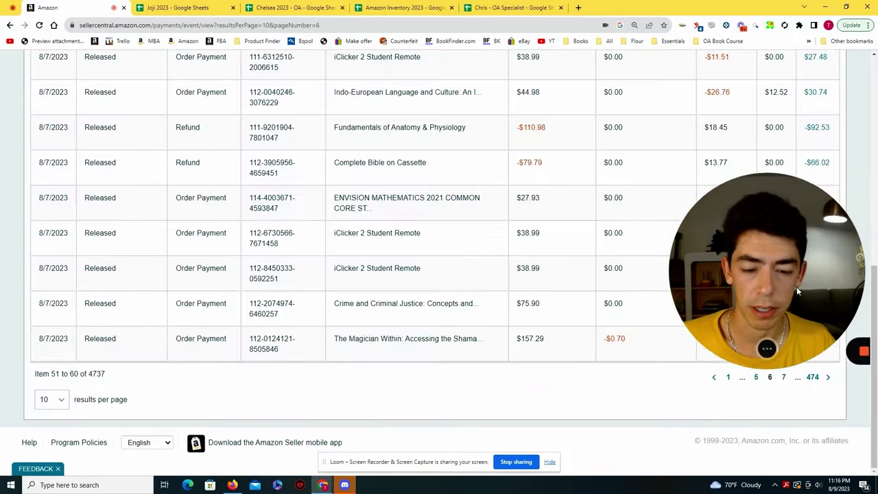
pyautogui.hotkey('ctrl', 'c')
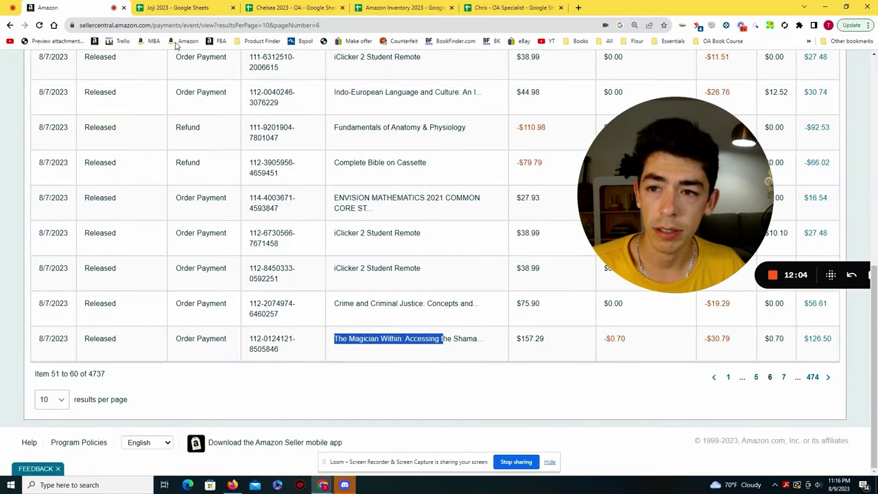
pyautogui.click(177, 7)
pyautogui.hotkey('ctrl', 'f')
pyautogui.hotkey('ctrl', 'v')
pyautogui.moveTo(586, 224); pyautogui.dragTo(746, 214)
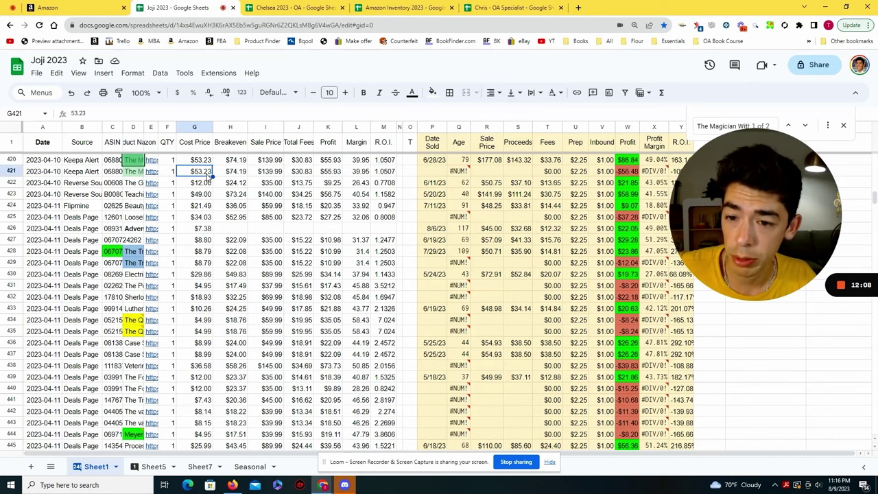
pyautogui.click(632, 163)
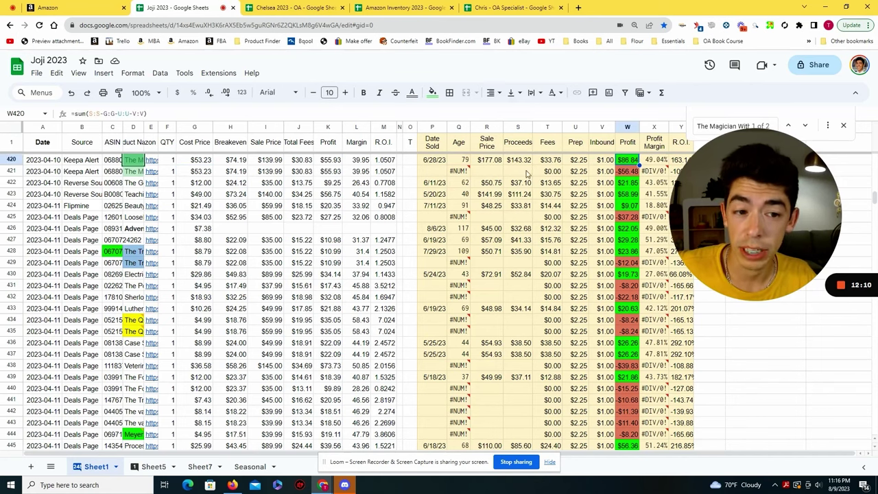
# Record "The Magician Within" payment in row 421 with Date Sold 8/7/23, Sale Price 157.29 and Proceeds 126.50, and check both copies' combined profit.
pyautogui.write('8/7/23')
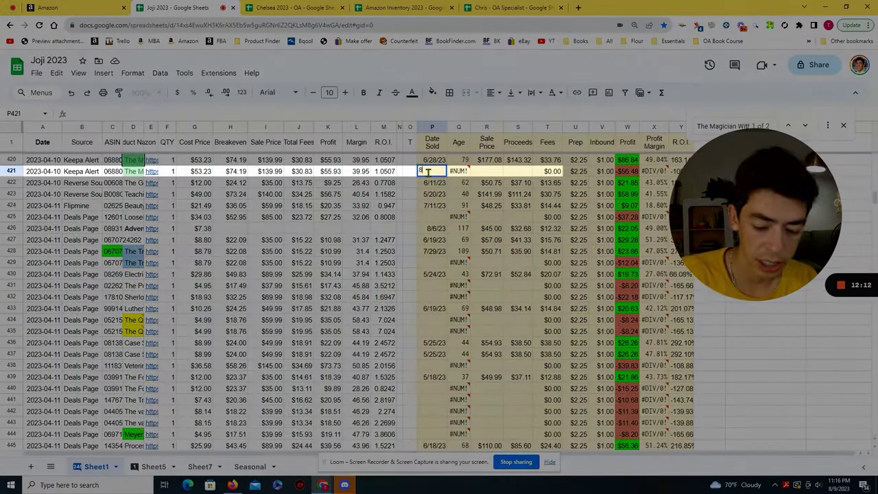
pyautogui.press('Tab')
pyautogui.hotkey('ctrl', '1')
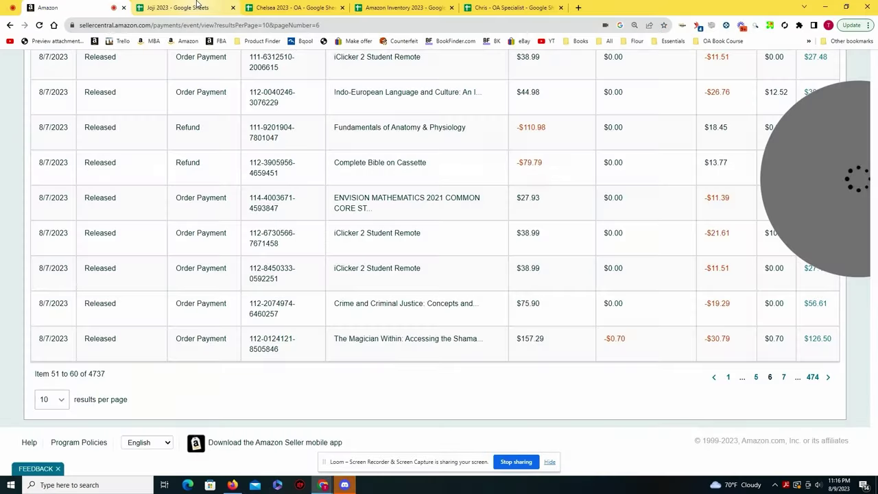
pyautogui.click(196, 7)
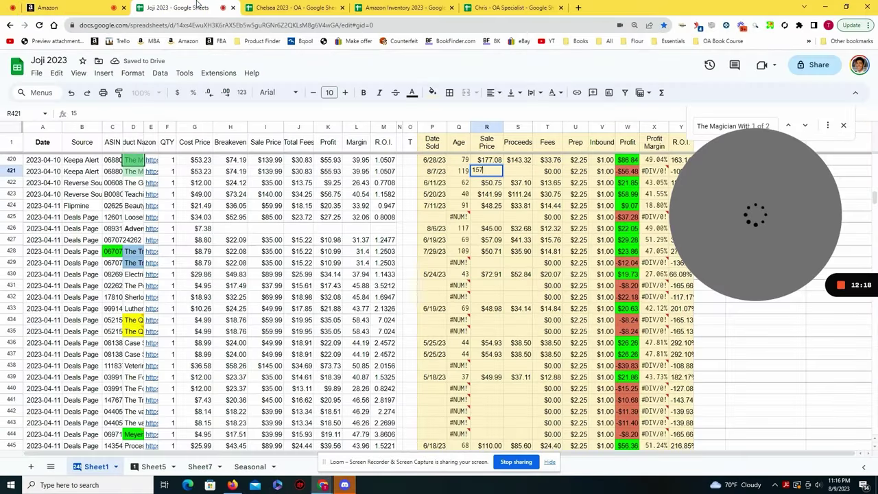
pyautogui.hotkey('ctrl', '1')
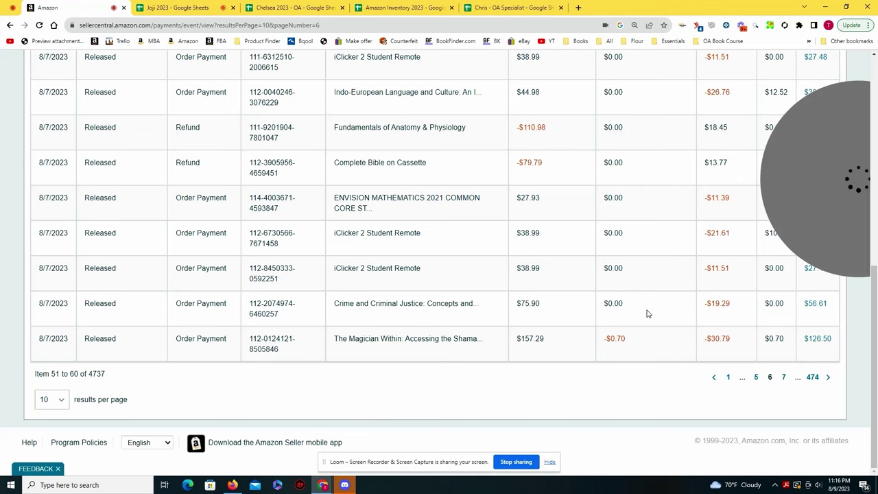
pyautogui.click(175, 7)
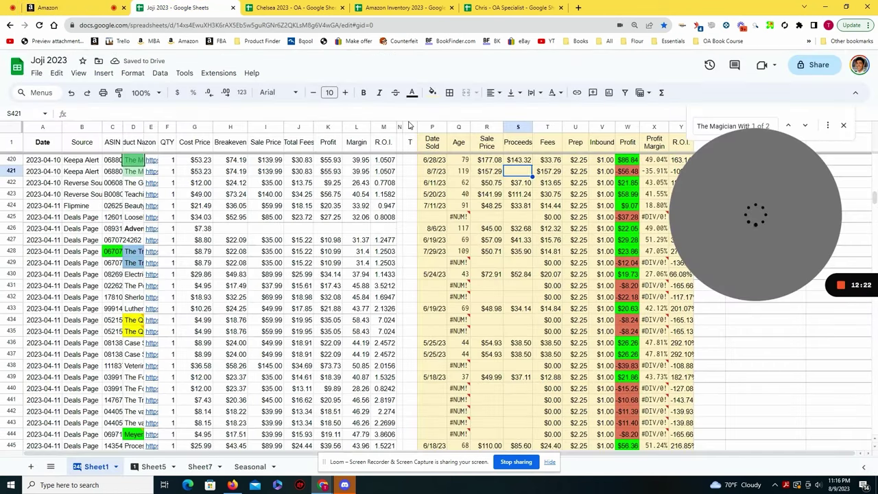
pyautogui.write('126.50')
pyautogui.press('Return')
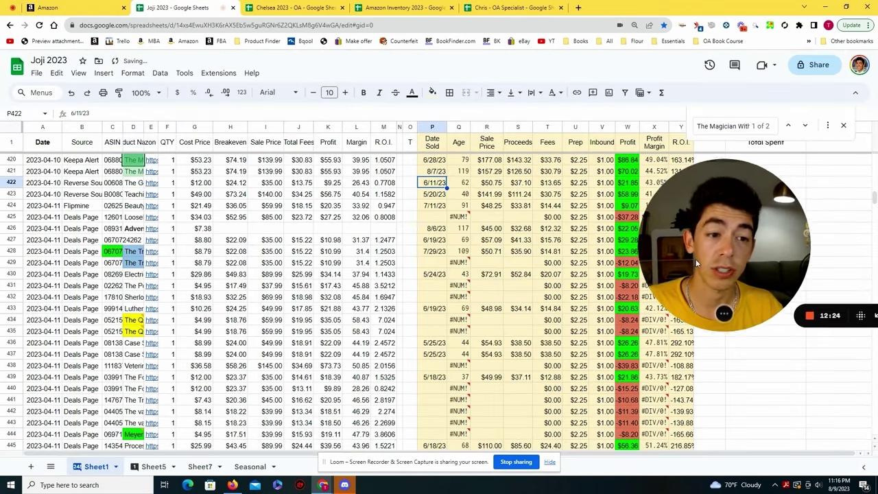
pyautogui.moveTo(82, 160); pyautogui.dragTo(81, 171)
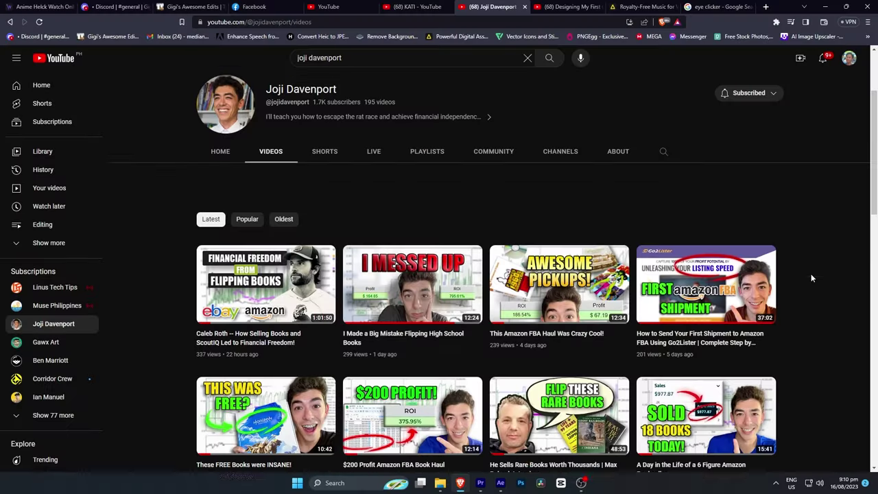
pyautogui.scroll(-2, 491, 271)
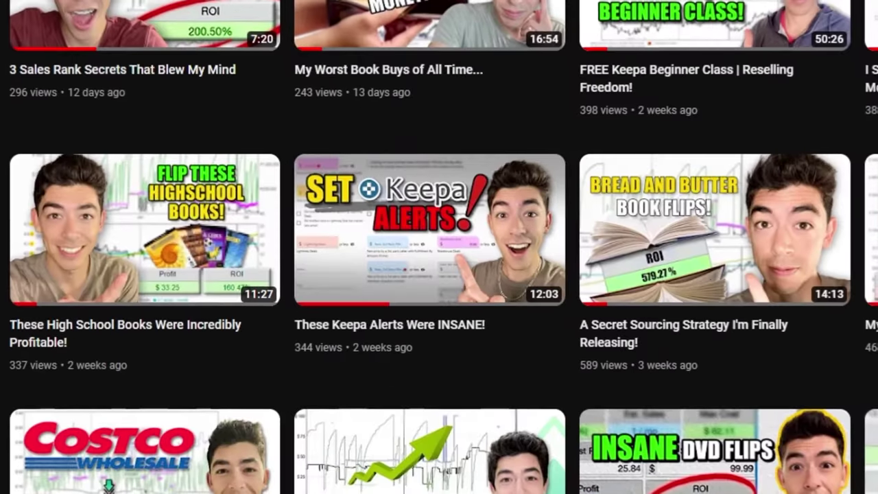
pyautogui.moveTo(539, 349)
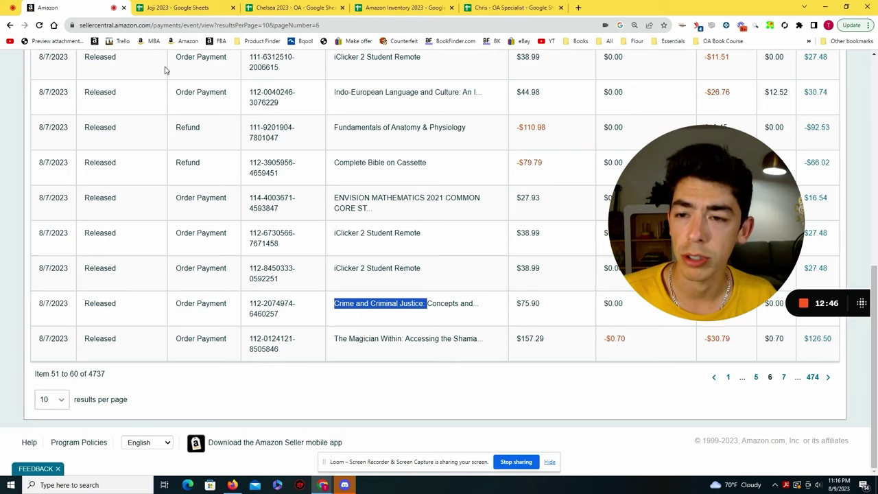
# Search the Joji 2023, Chelsea 2023 - OA and Amazon Inventory 2023 spreadsheets for "Crime and Criminal Justice".
pyautogui.click(165, 7)
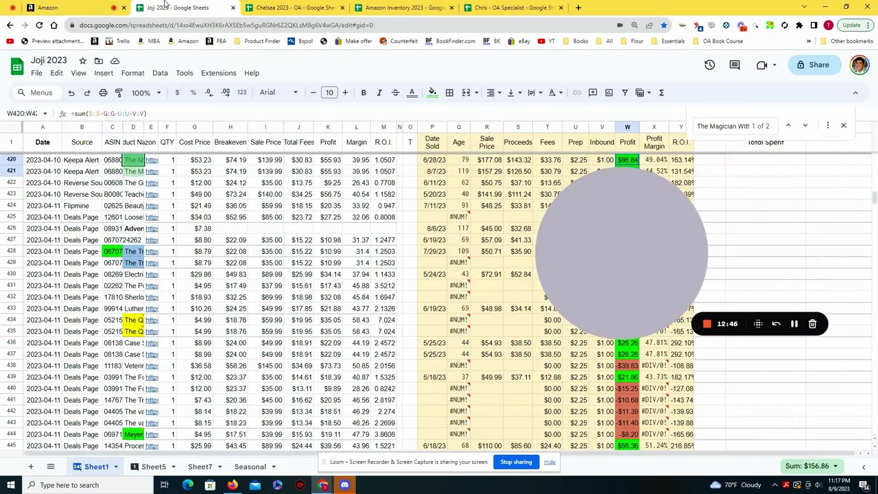
pyautogui.click(292, 8)
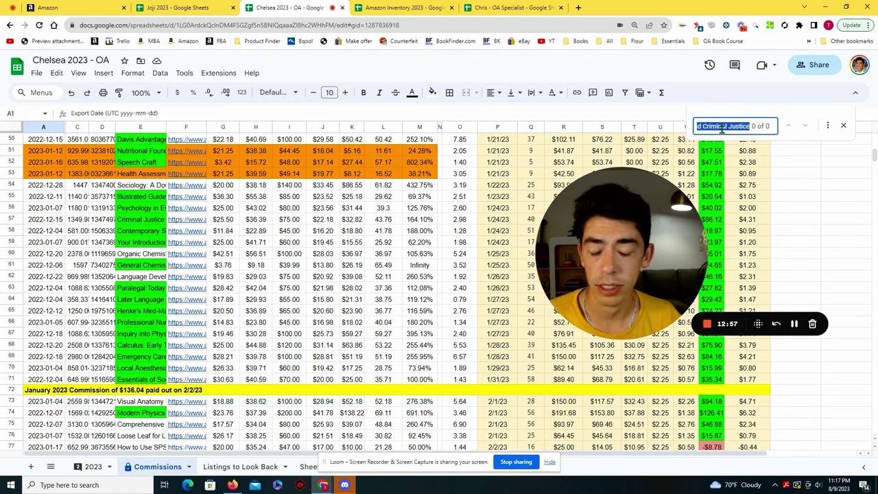
pyautogui.click(92, 467)
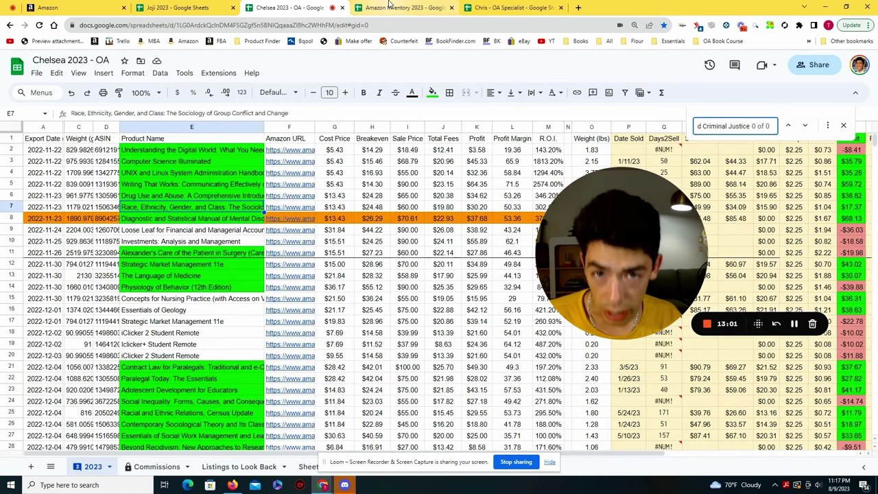
pyautogui.click(389, 7)
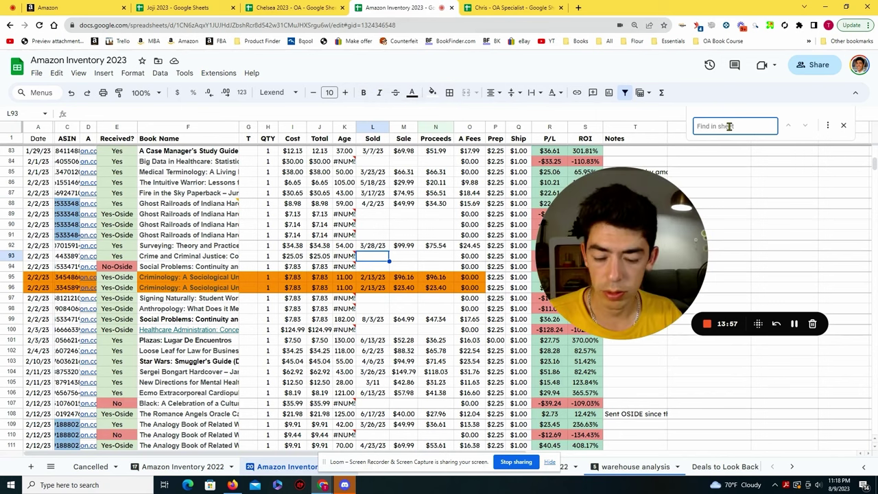
# Record the "Crime and Criminal Justice" payment in row 93 of Amazon Inventory 2023 with Sold 8/7/23, Sale 75.90 and Proceeds 56.61.
pyautogui.scroll(-1, 353, 236)
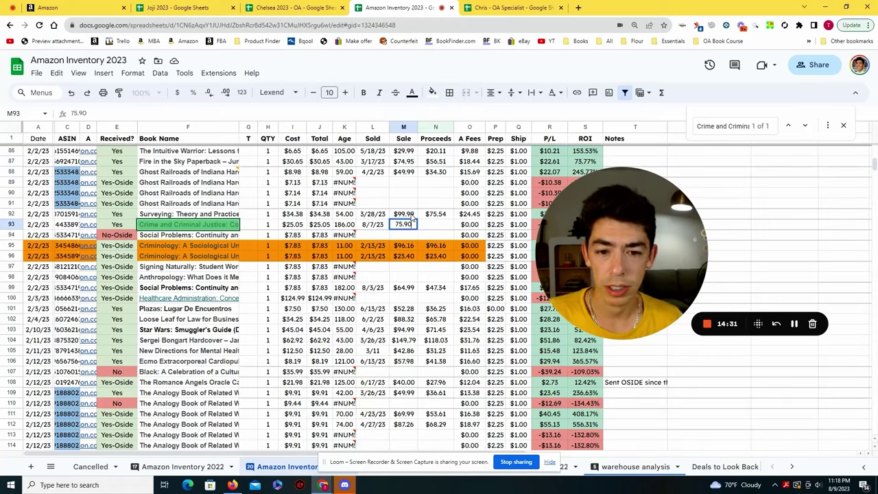
pyautogui.hotkey('ctrl', '1')
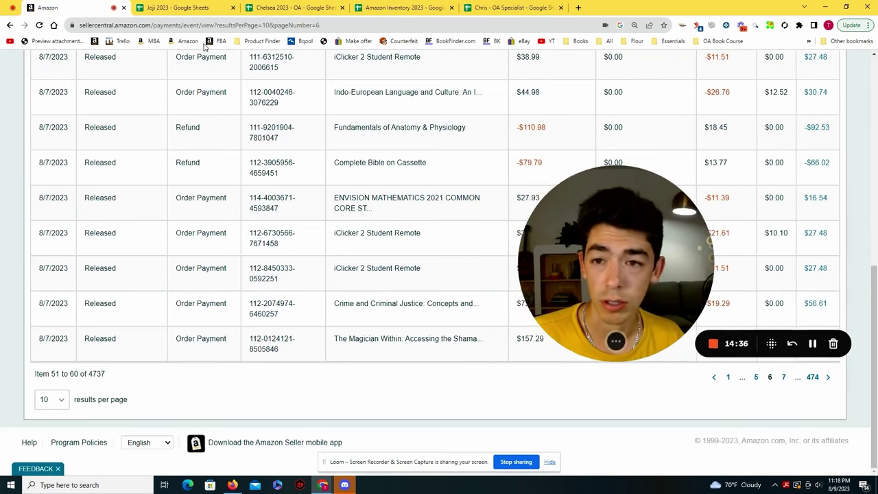
pyautogui.click(137, 7)
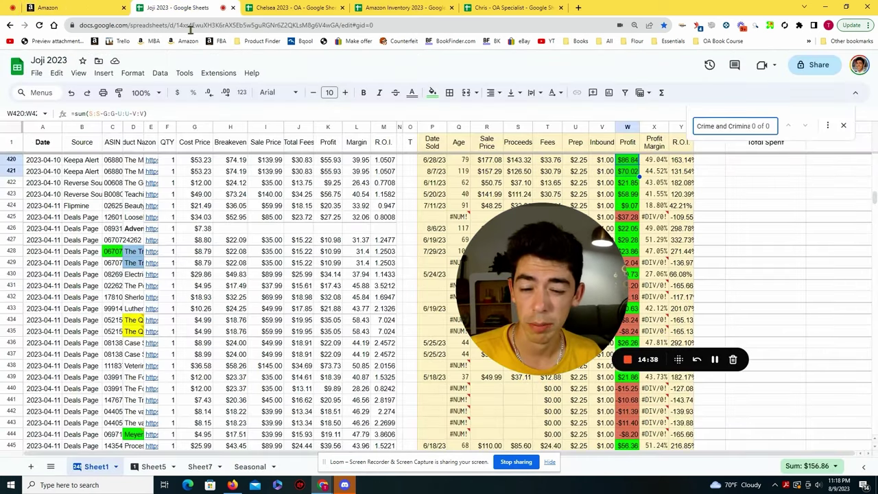
pyautogui.click(394, 7)
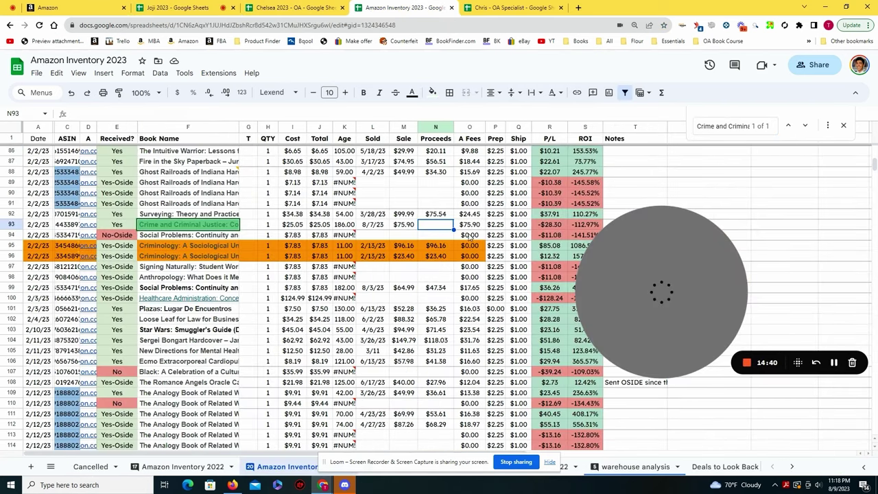
pyautogui.write('56.61')
pyautogui.press('Return')
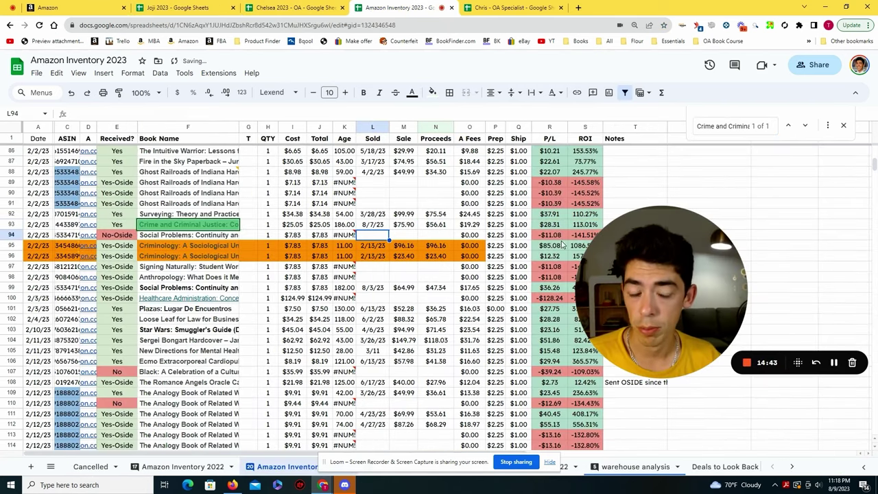
# Copy the "iClicker 2 Student Remote" title from the Amazon transactions, find it in Joji 2023 and enter 8/7/23 as Date Sold in row 372.
pyautogui.click(114, 6)
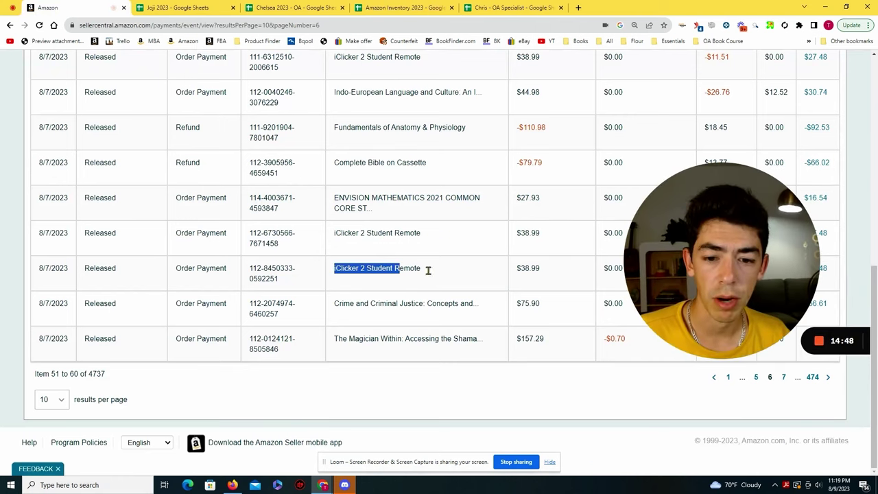
pyautogui.moveTo(427, 270); pyautogui.dragTo(429, 271)
pyautogui.hotkey('ctrl', 'c')
pyautogui.click(177, 8)
pyautogui.click(731, 125)
pyautogui.hotkey('ctrl', 'v')
pyautogui.click(432, 239)
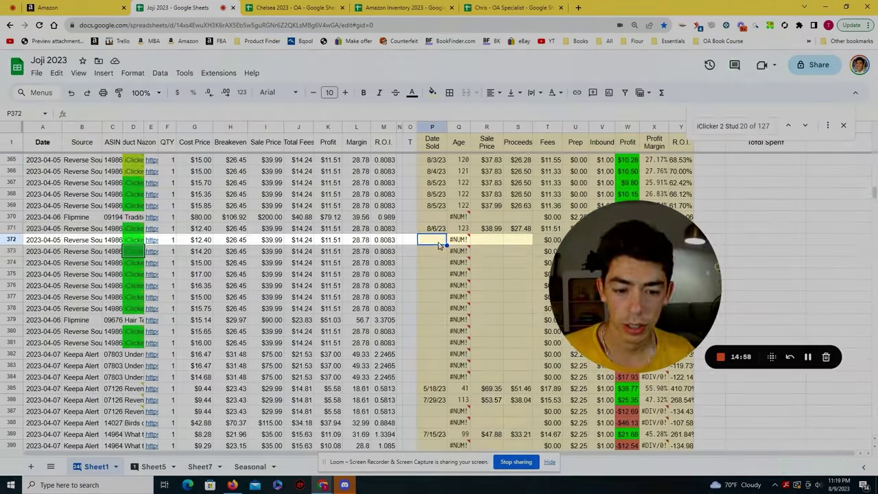
pyautogui.write('8/7/23')
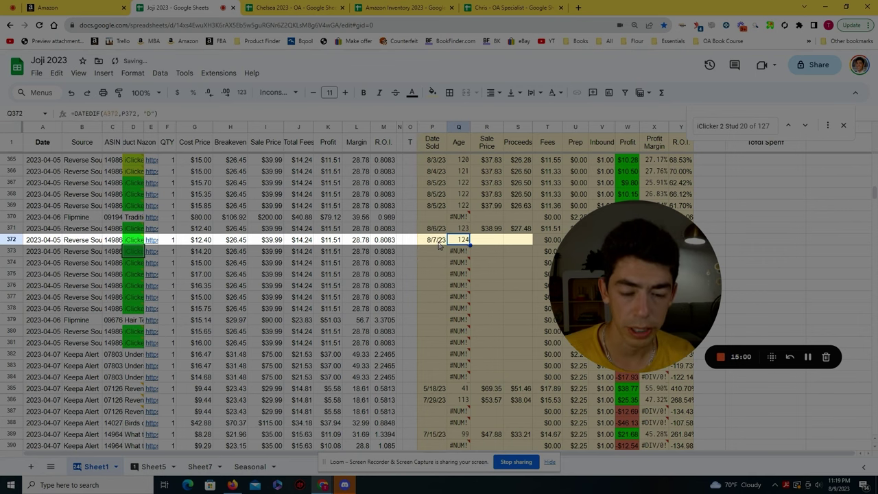
# Record the two iClicker payments in rows 372 and 373, each with Sale Price 38.99 and Proceeds 27.48, dating row 373 8/7/23.
pyautogui.hotkey('ctrl', 'shift', 'Tab')
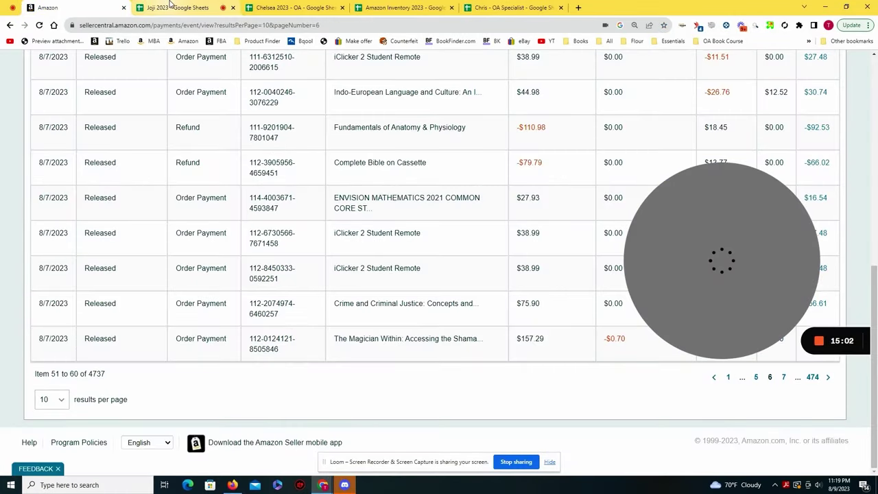
pyautogui.click(171, 6)
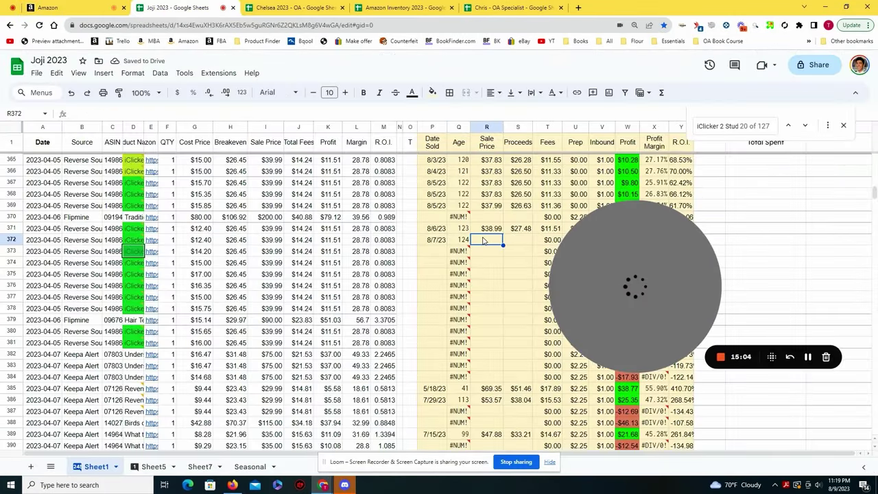
pyautogui.write('38.99')
pyautogui.press('Return')
pyautogui.click(112, 5)
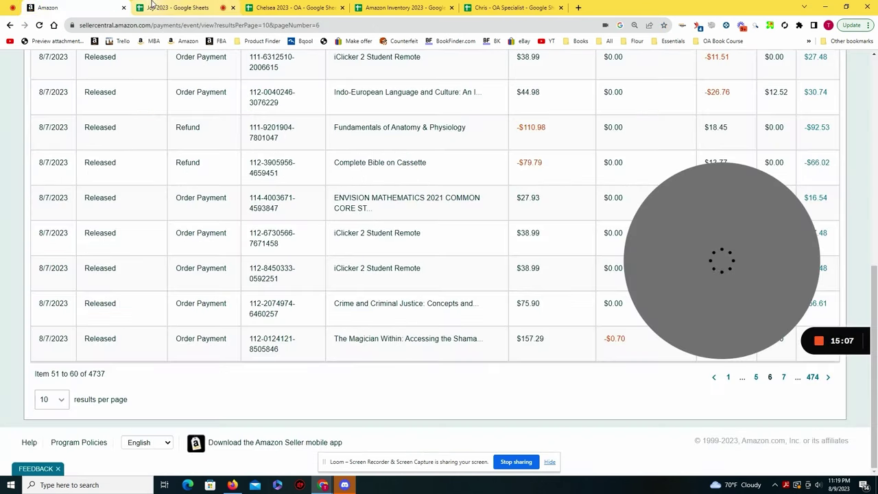
pyautogui.hotkey('ctrl', 'Tab')
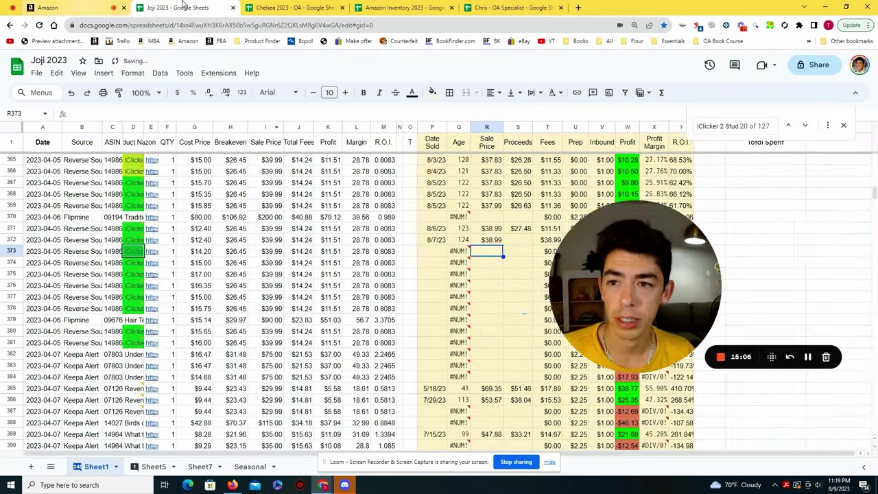
pyautogui.click(524, 240)
pyautogui.write('27.48')
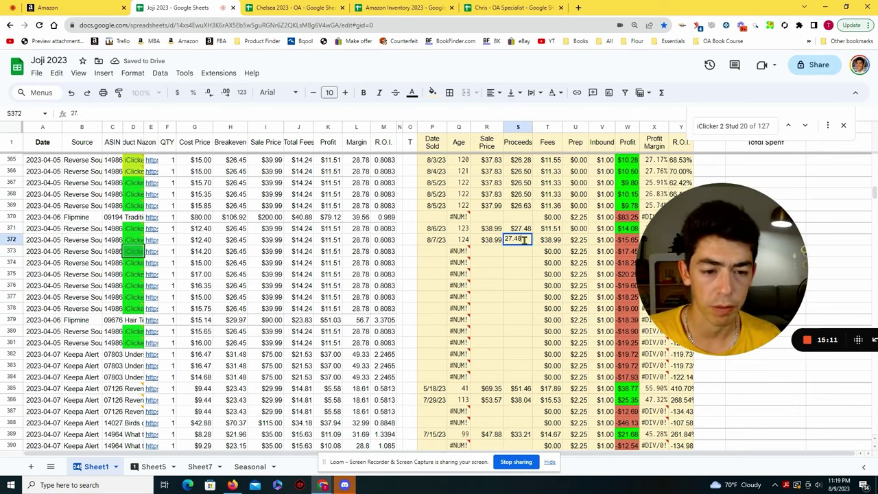
pyautogui.press('Return')
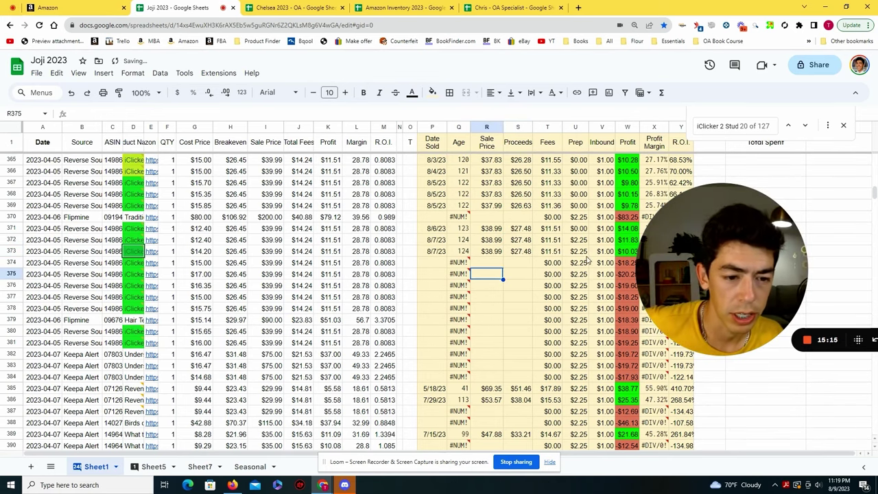
# Set the Prep cost of the two iClicker rows 372 and 373 to 0.00.
pyautogui.moveTo(580, 241); pyautogui.dragTo(588, 256)
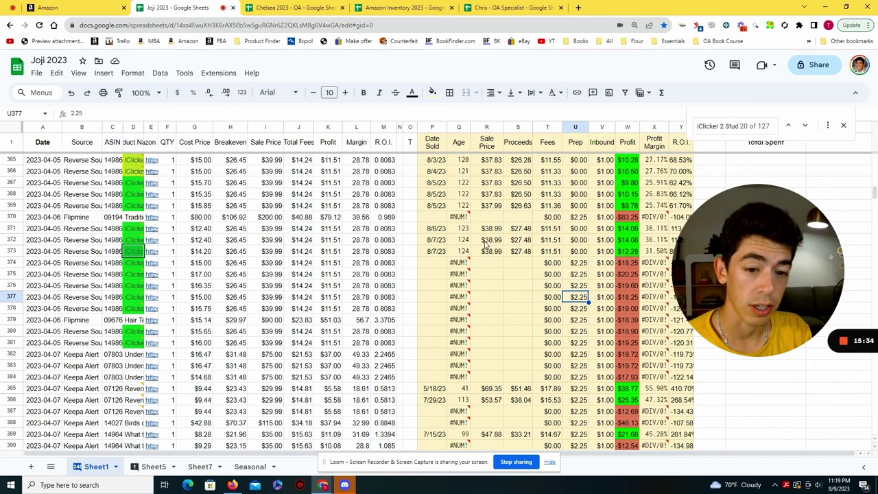
pyautogui.click(493, 263)
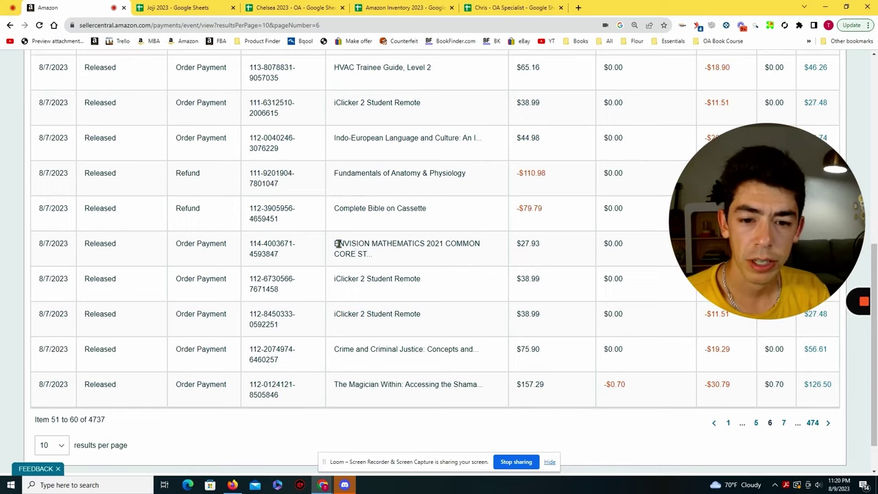
# Look up "ENVISION MATHEMATICS 2021" in Joji 2023 and enter 8/7/23 as Date Sold for the unsold copy in row 2143.
pyautogui.click(175, 8)
pyautogui.hotkey('ctrl', 'v')
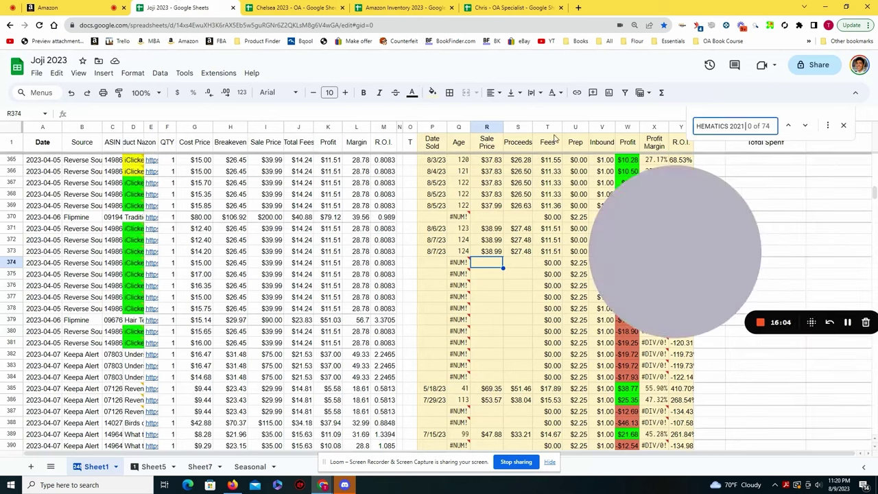
pyautogui.scroll(-5, 392, 250)
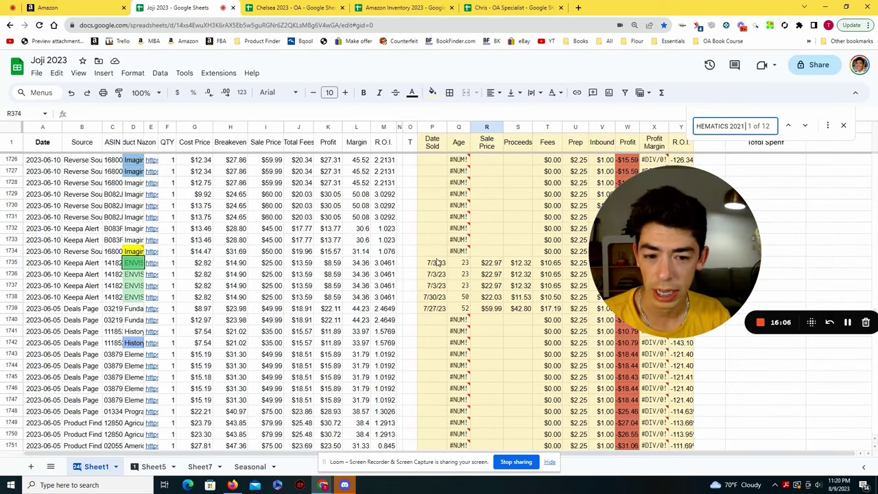
pyautogui.click(807, 127)
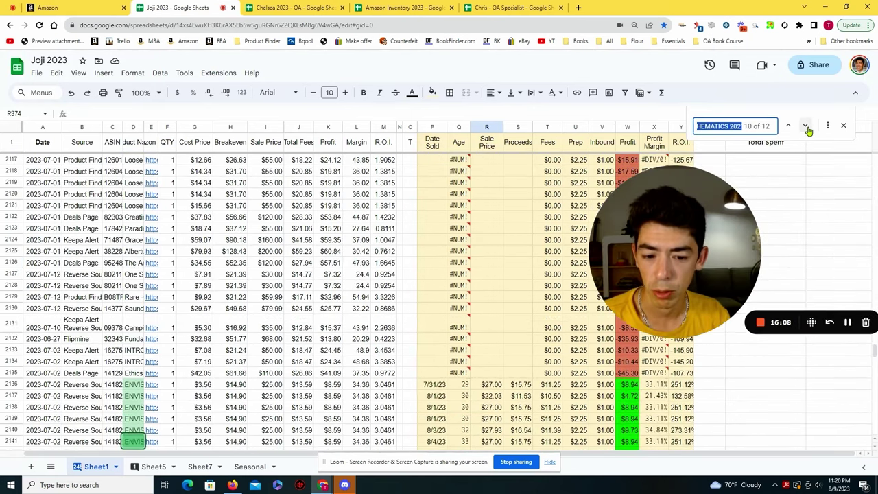
pyautogui.click(789, 126)
pyautogui.click(433, 327)
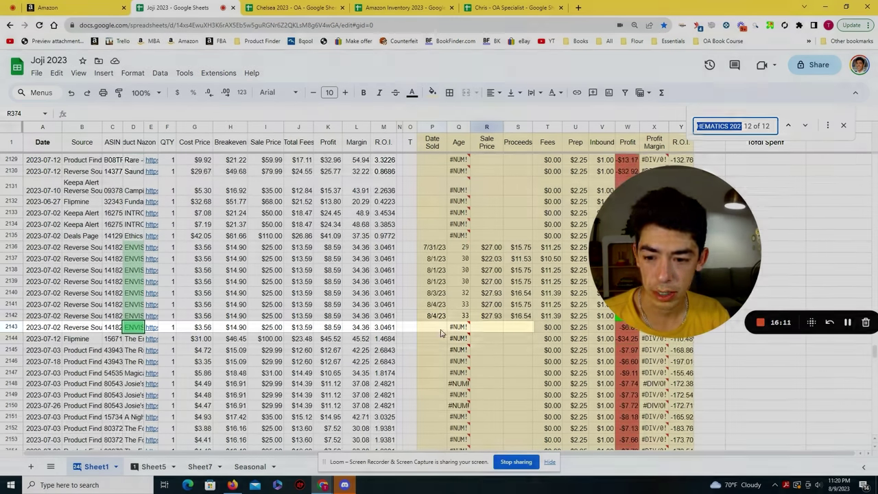
pyautogui.write('8')
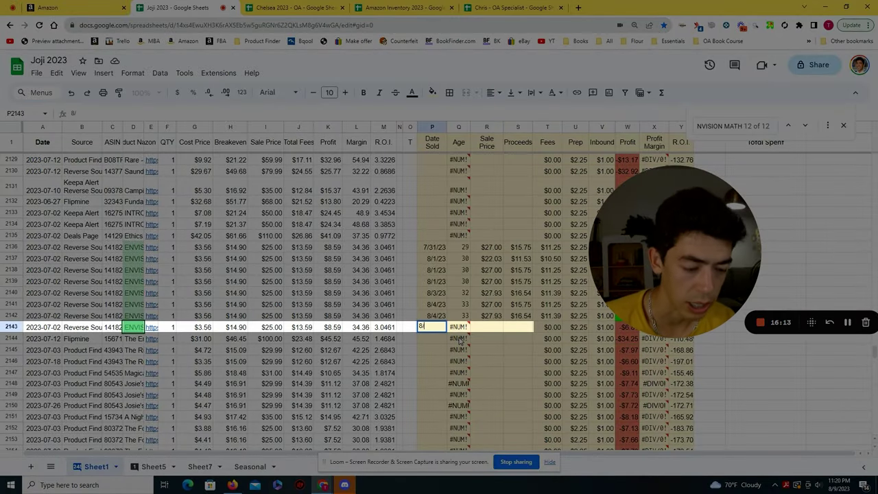
pyautogui.write('/7/23')
pyautogui.press('Tab')
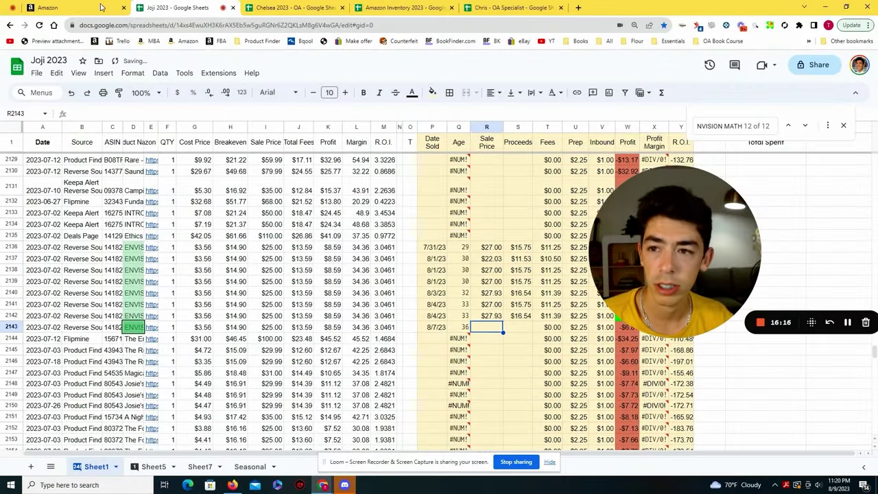
# Record the ENVISION MATHEMATICS payment in row 2143 of Joji 2023 with Sale Price 27.93 and Proceeds 16.54.
pyautogui.click(101, 7)
pyautogui.click(182, 6)
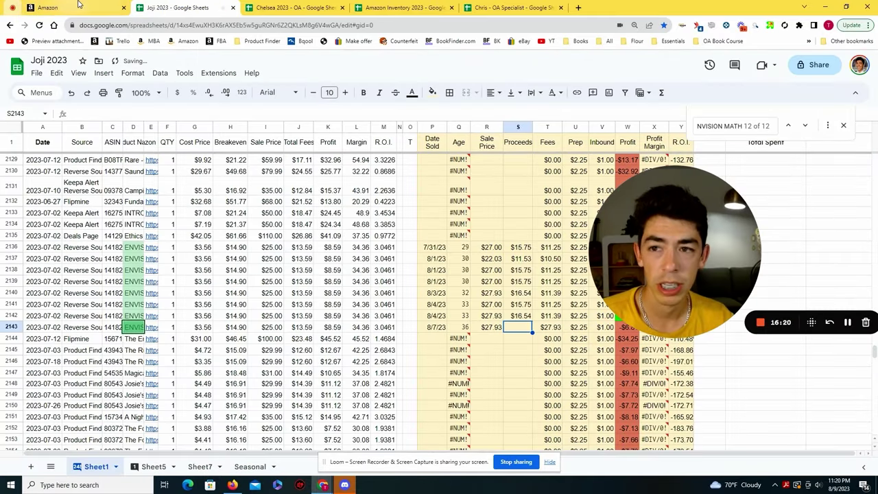
pyautogui.hotkey('ctrl', 'shift', 'Tab')
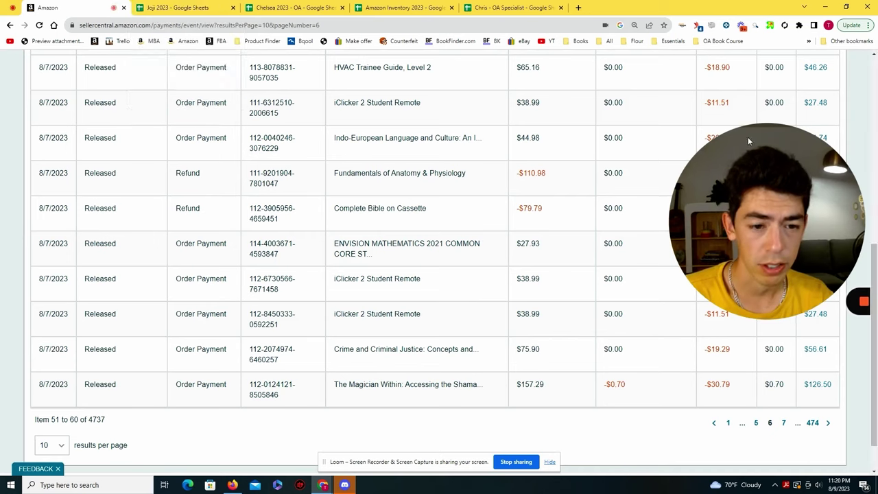
pyautogui.hotkey('ctrl', 'Tab')
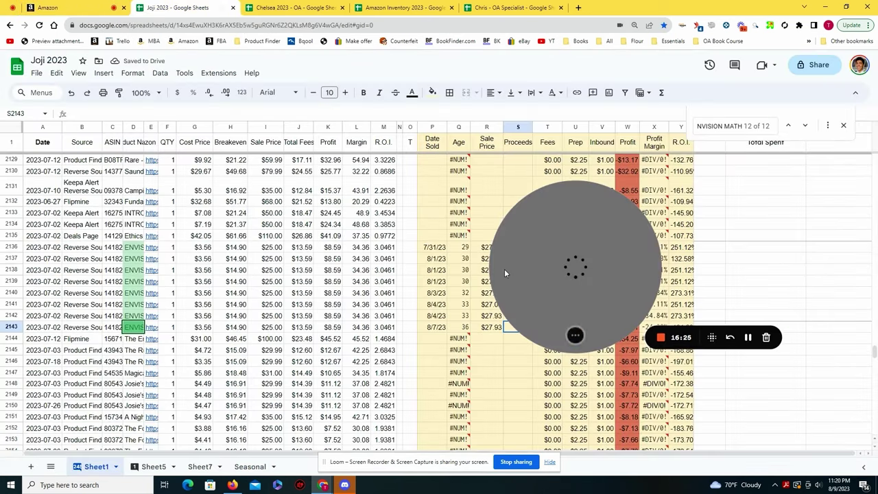
pyautogui.moveTo(666, 307); pyautogui.dragTo(320, 302)
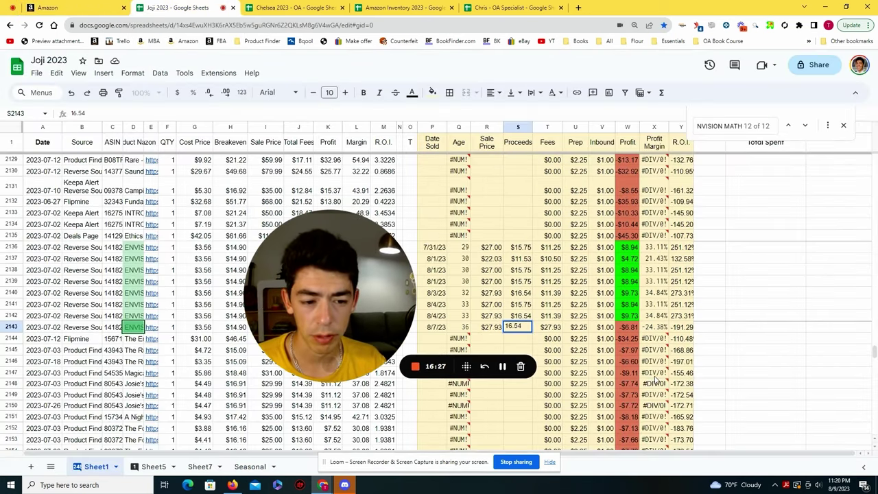
pyautogui.press('Return')
# Total the Profit cells and the Cost Price cells of the ENVISION MATHEMATICS copies in rows 2136 to 2143.
pyautogui.moveTo(627, 247); pyautogui.dragTo(631, 305)
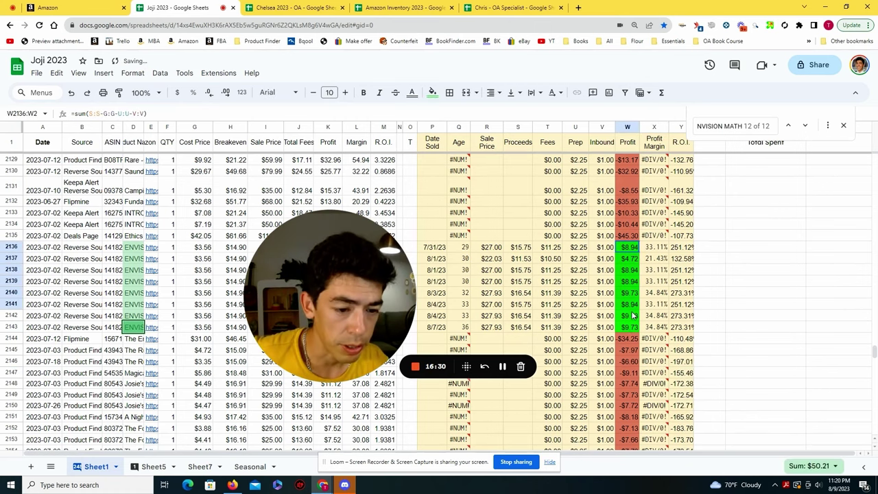
pyautogui.moveTo(394, 341); pyautogui.dragTo(437, 335)
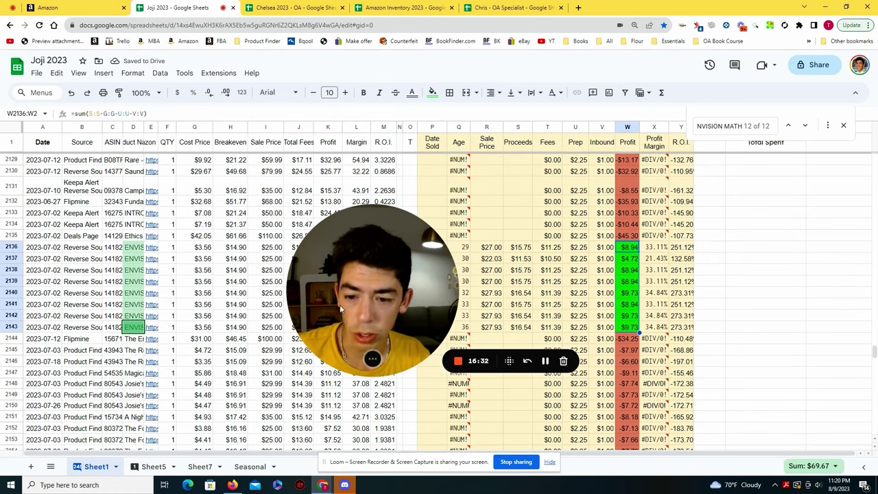
pyautogui.moveTo(202, 251); pyautogui.dragTo(199, 327)
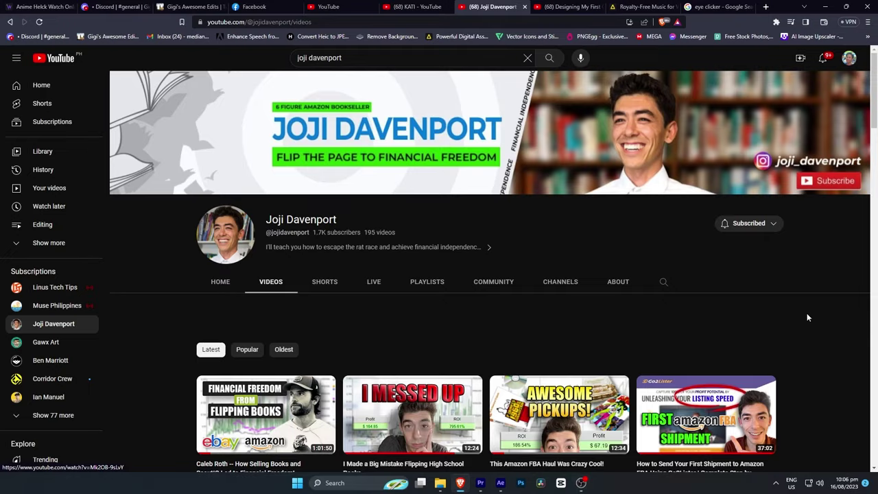
pyautogui.scroll(-6, 825, 342)
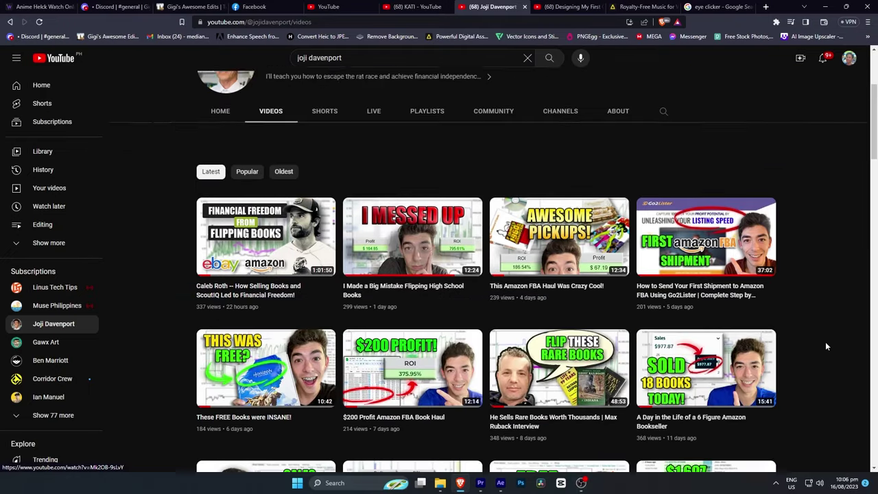
pyautogui.scroll(-9, 824, 365)
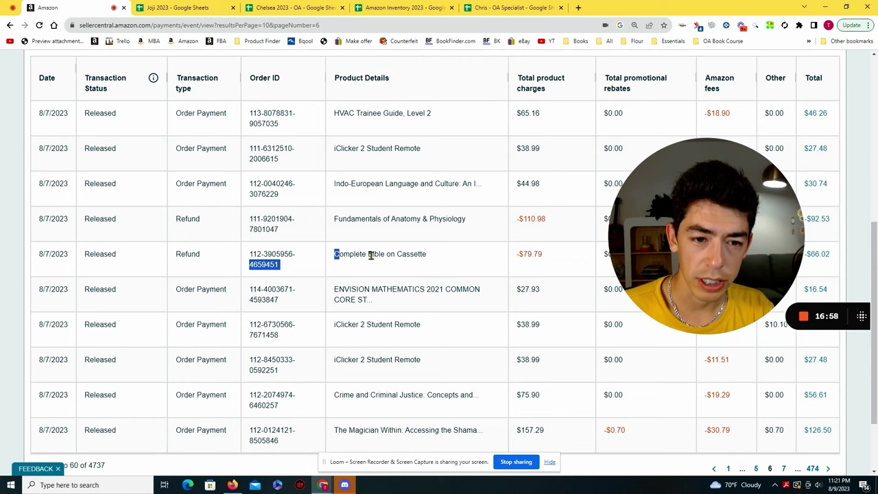
# Search Joji 2023 for the refunded "Complete Bible on Cassette" from the Amazon transactions.
pyautogui.click(371, 255)
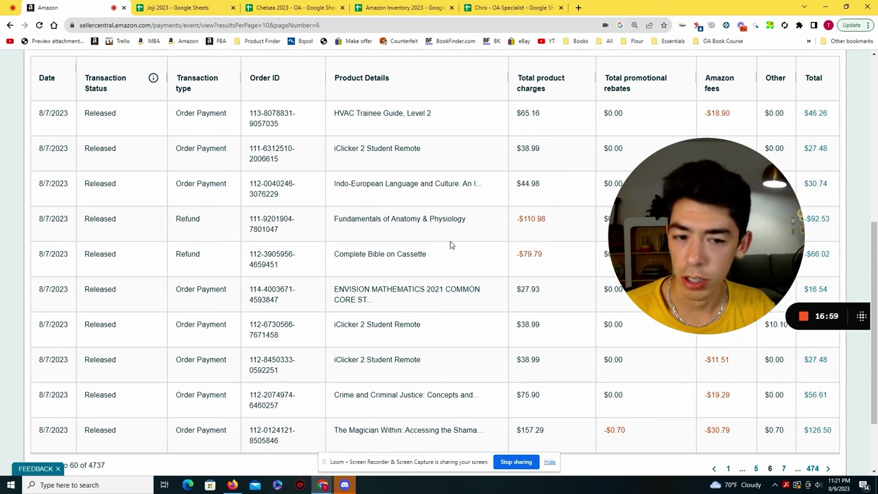
pyautogui.click(365, 252)
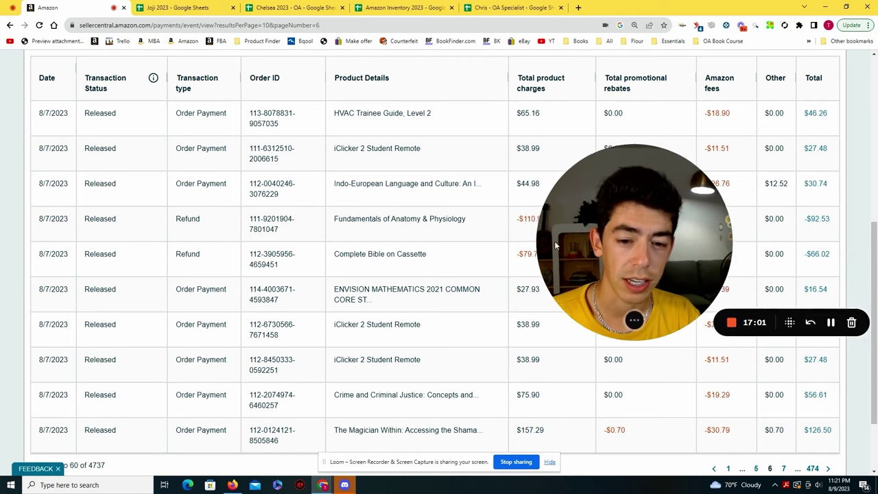
pyautogui.click(170, 6)
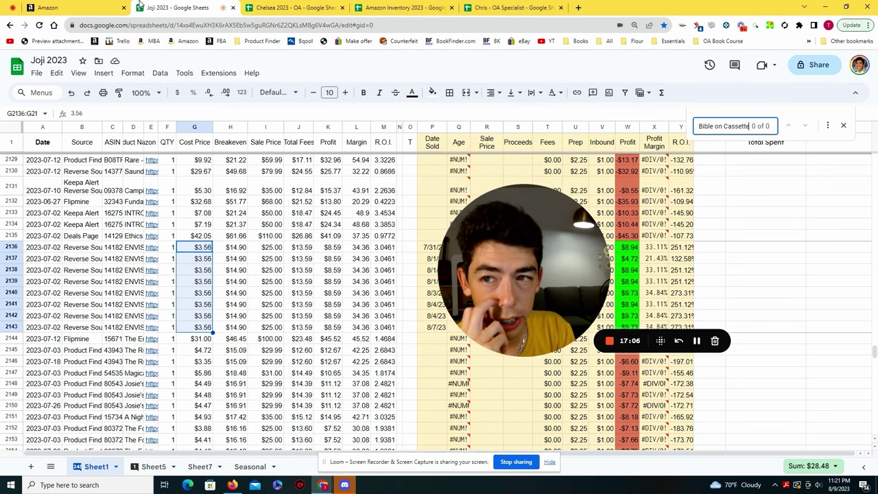
pyautogui.click(103, 8)
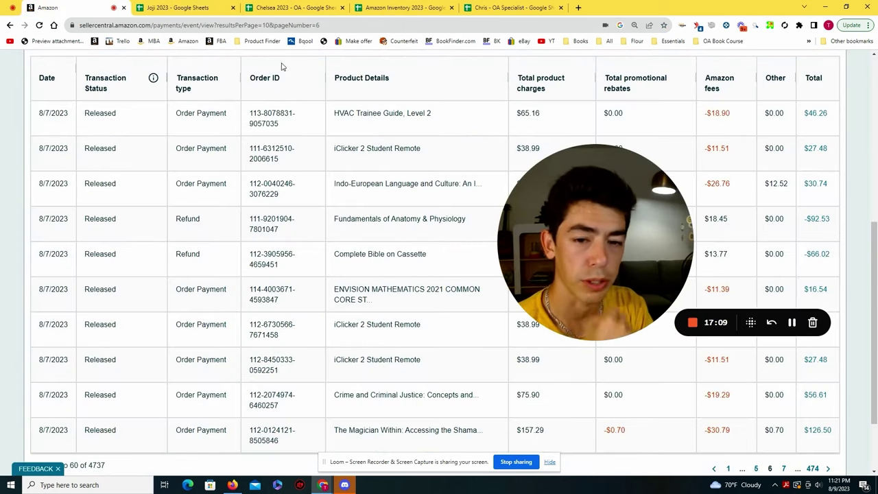
# Look up the refunded "Fundamentals of Anatomy & Physiology" in Joji 2023 and clear Date Sold, Sale Price and Proceeds in row 800.
pyautogui.scroll(-1, 376, 143)
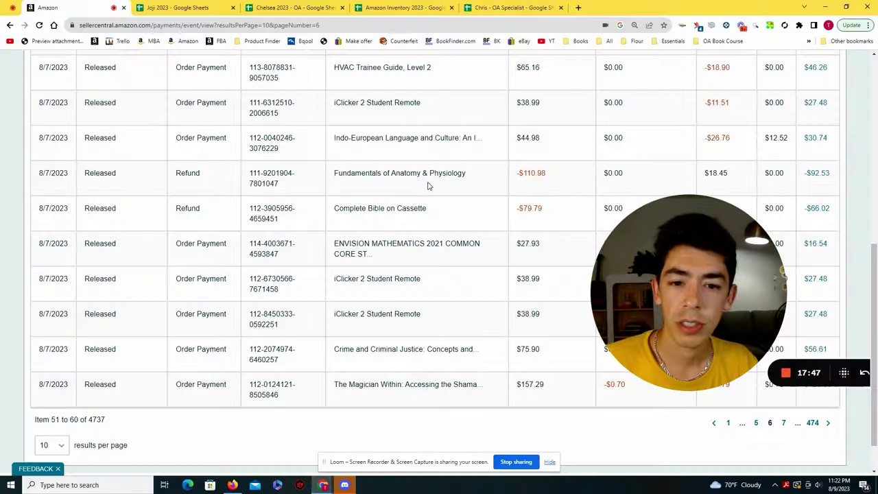
pyautogui.click(177, 7)
pyautogui.hotkey('ctrl', 'f')
pyautogui.write('Fundamentals of Anatomy & Physiology')
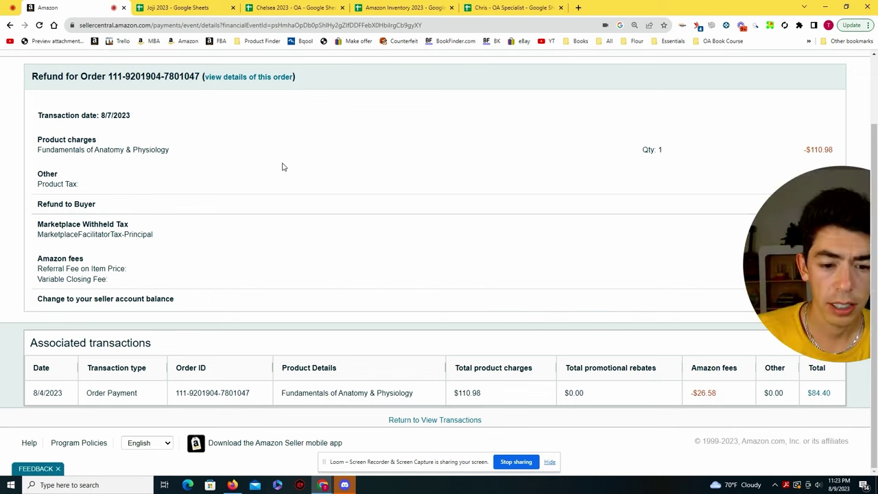
pyautogui.click(177, 7)
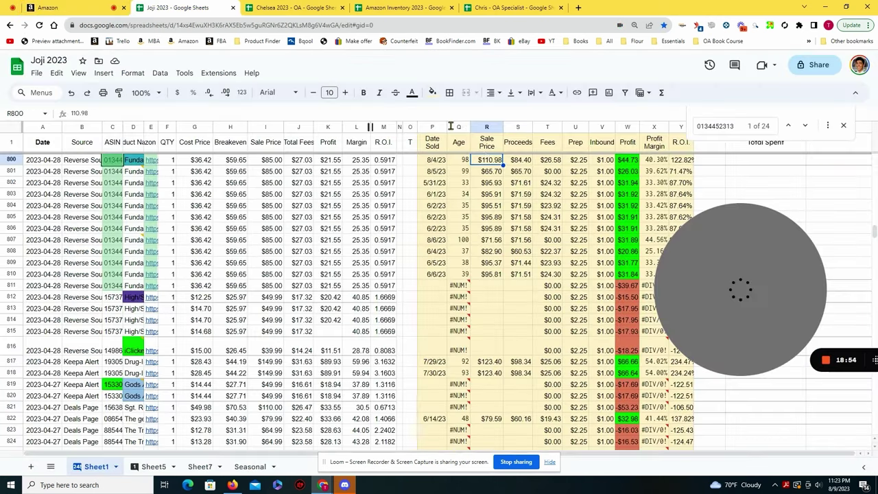
pyautogui.press('Delete')
pyautogui.click(485, 162)
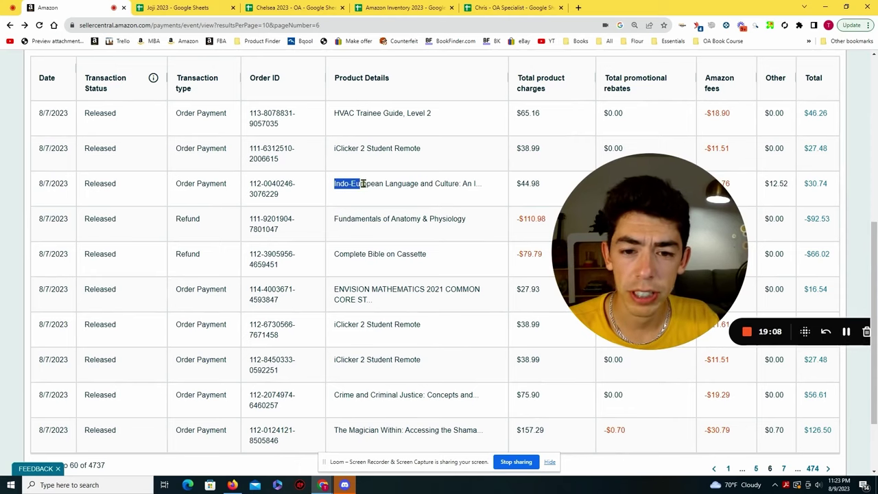
# Copy the start of the "Indo-European Language and Culture" title from the Amazon transactions and search for it in Joji 2023 and Chelsea 2023 - OA.
pyautogui.moveTo(362, 184); pyautogui.dragTo(409, 184)
pyautogui.hotkey('ctrl', 'c')
pyautogui.click(179, 7)
pyautogui.hotkey('ctrl', 'f')
pyautogui.hotkey('ctrl', 'v')
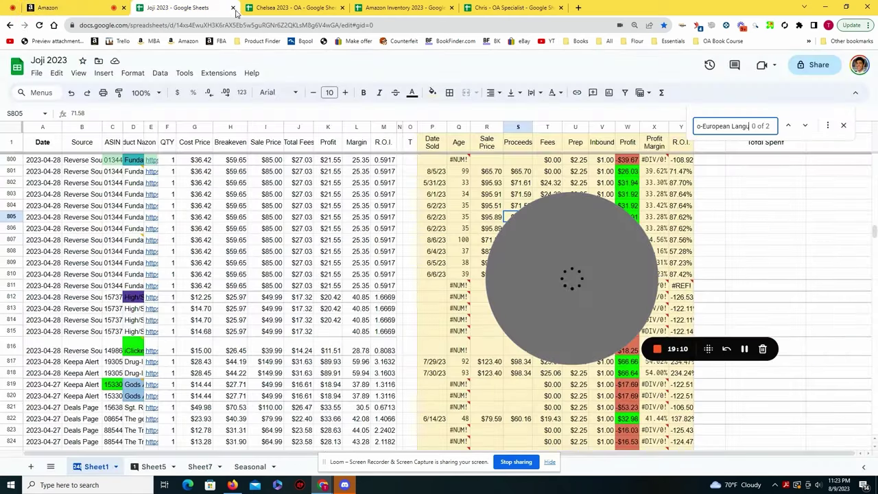
pyautogui.click(291, 7)
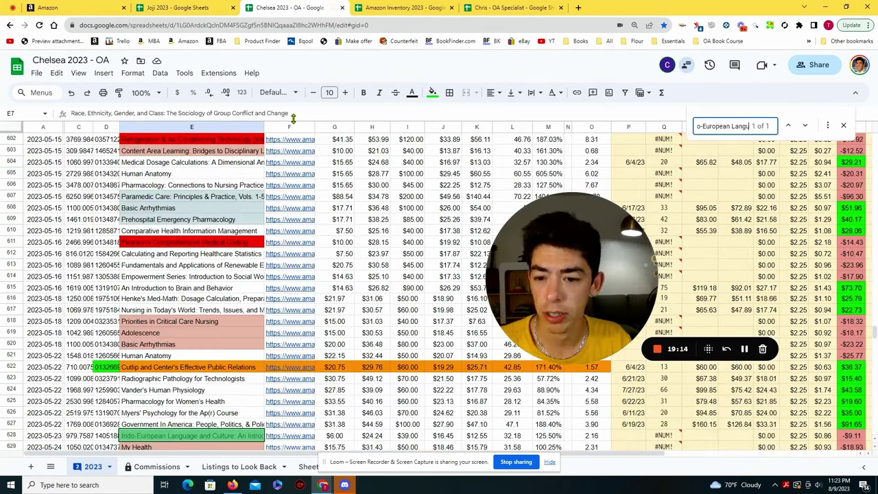
pyautogui.scroll(-3, 480, 308)
pyautogui.moveTo(510, 307); pyautogui.dragTo(298, 414)
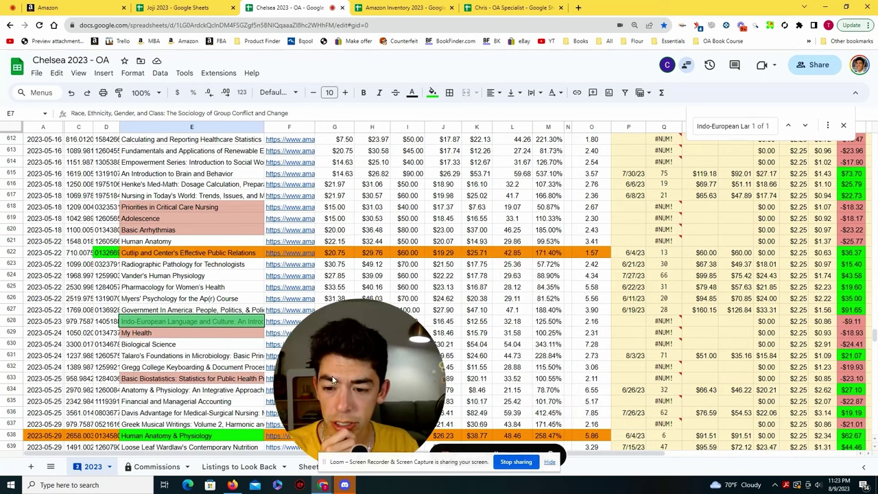
# Record the Indo-European Language payment in row 628 of Chelsea 2023 - OA with date 8/7/23, sale price 44.98 and proceeds 30.74.
pyautogui.scroll(-2, 425, 300)
pyautogui.click(635, 269)
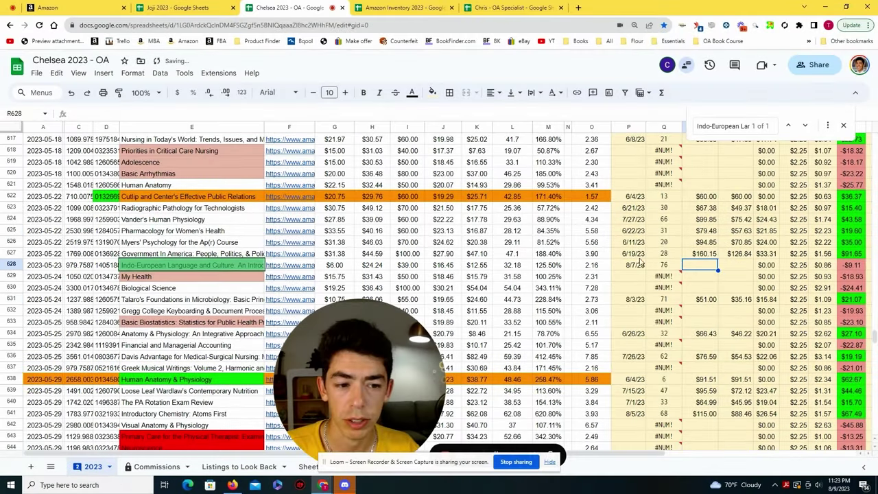
pyautogui.click(46, 7)
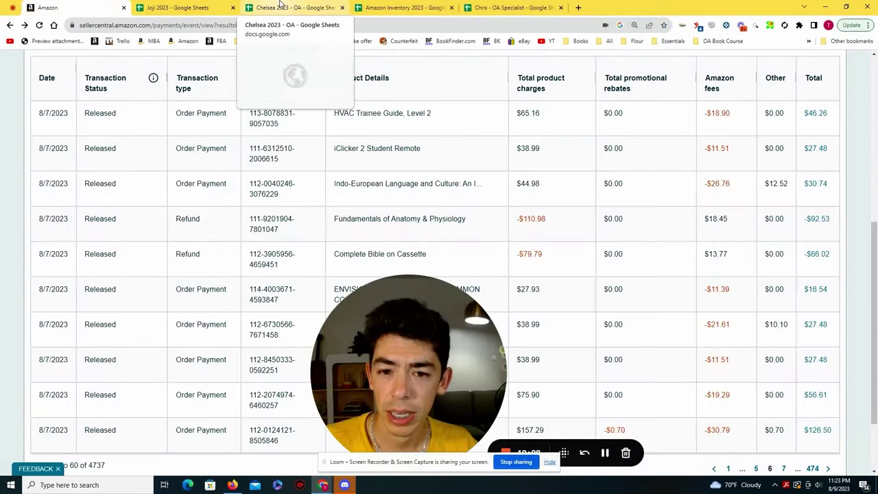
pyautogui.click(298, 8)
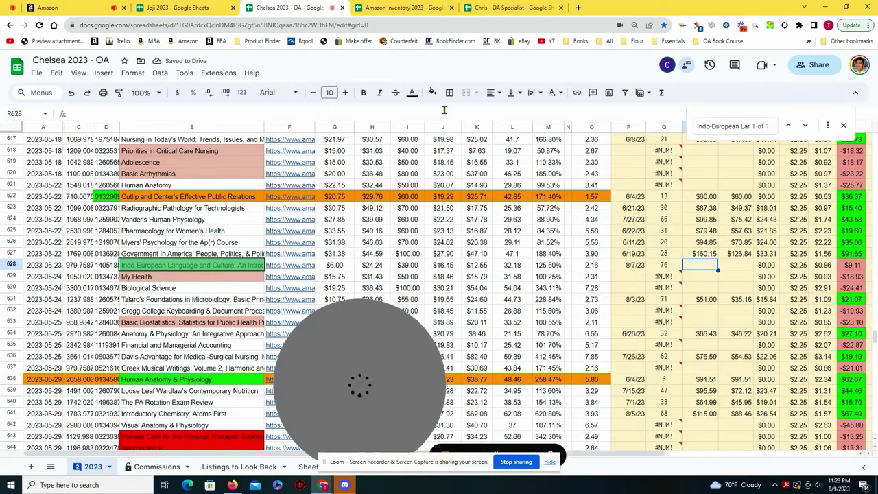
pyautogui.click(46, 7)
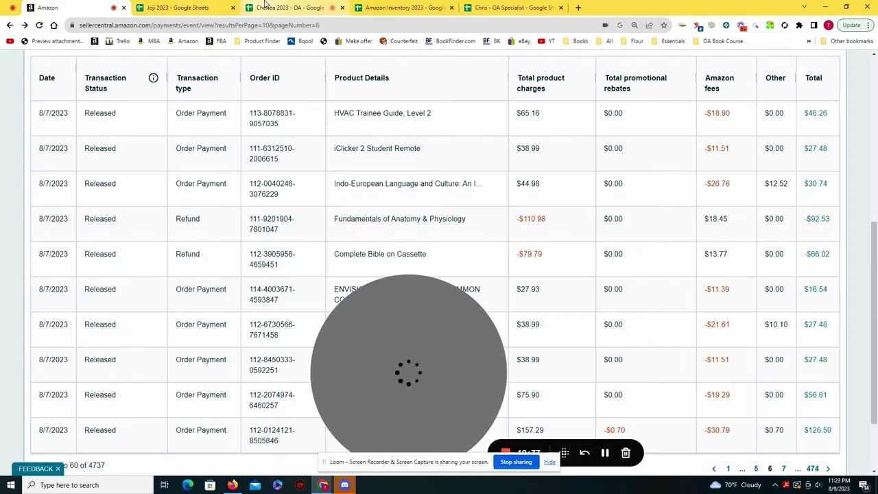
pyautogui.click(272, 7)
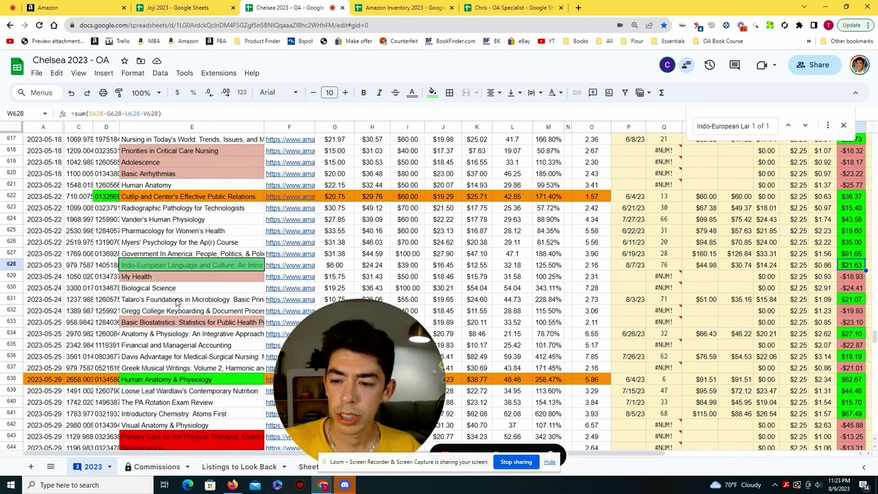
pyautogui.moveTo(221, 265); pyautogui.dragTo(818, 271)
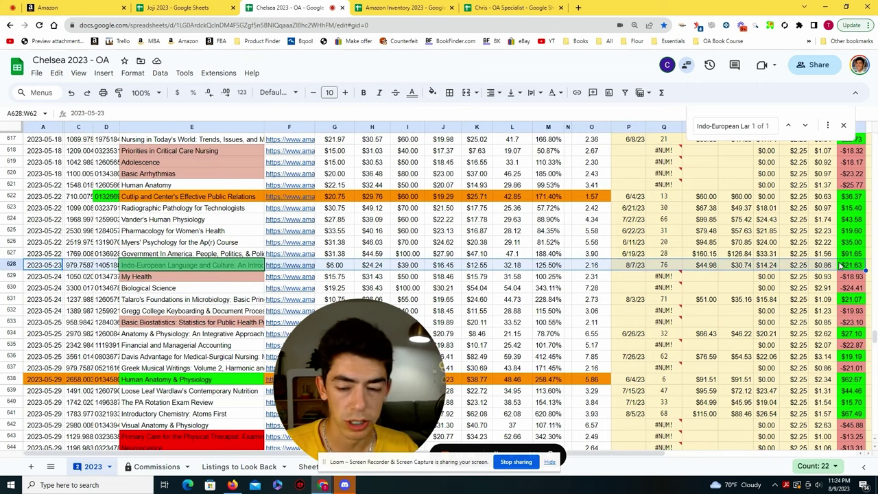
pyautogui.click(679, 270)
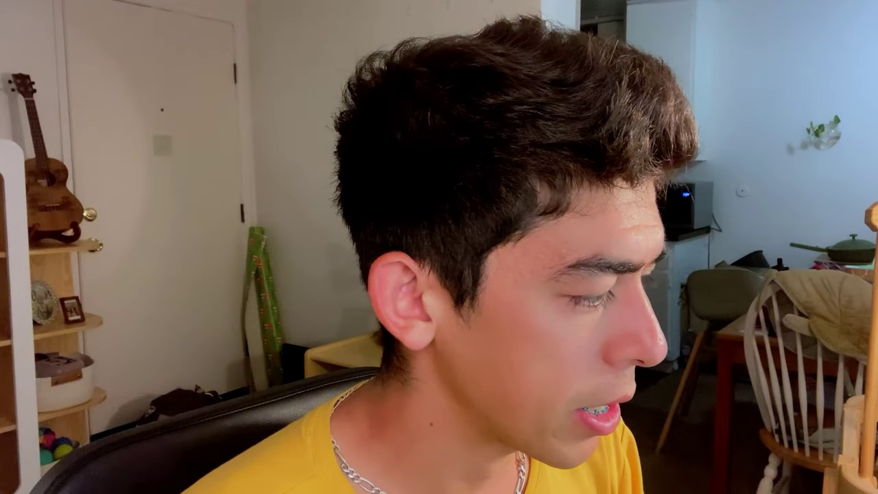
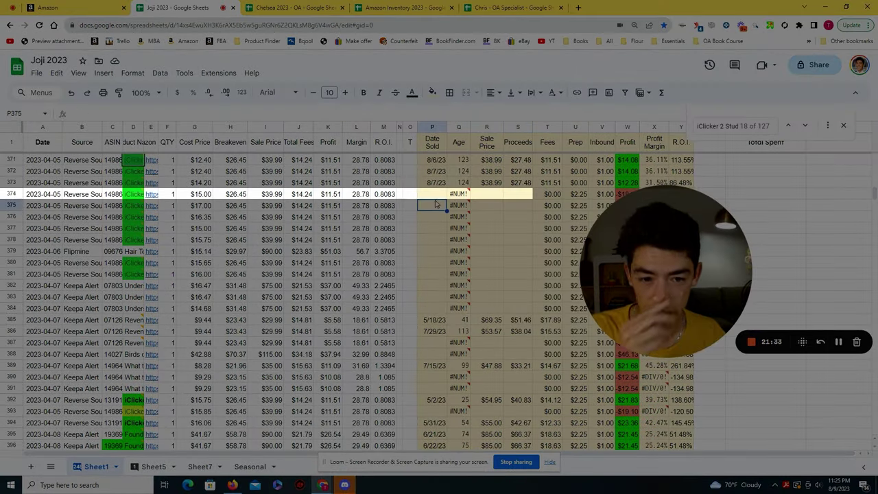
# Record another iClicker 2 Student Remote payment in row 374 of Joji 2023 with Date Sold 8/7/23, Sale Price 38.99 and Proceeds 27.48.
pyautogui.click(432, 194)
pyautogui.write('8/7/23')
pyautogui.press('Return')
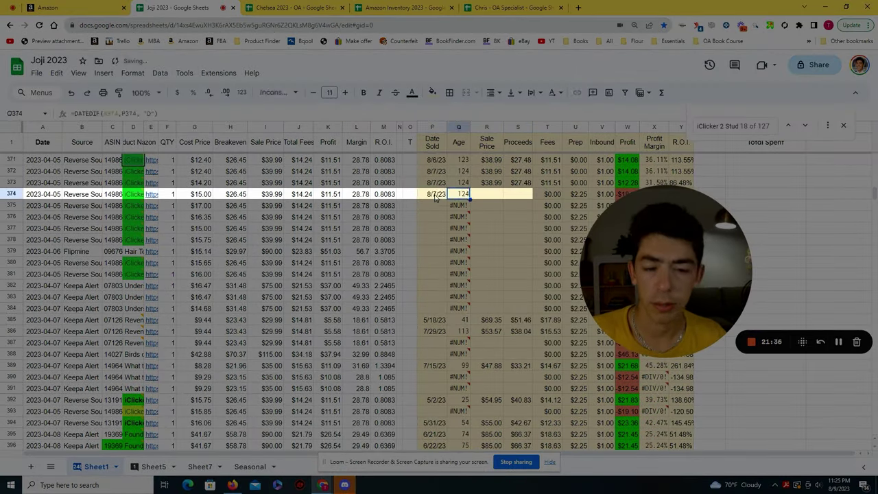
pyautogui.click(69, 8)
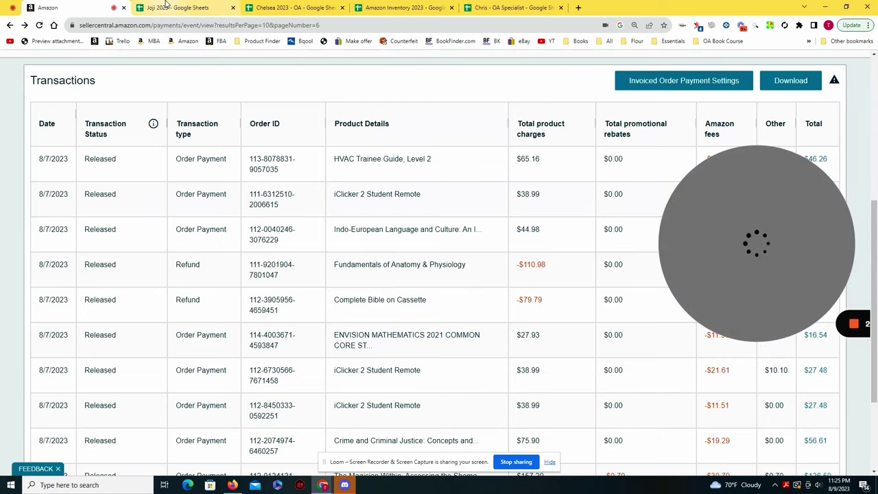
pyautogui.click(165, 6)
pyautogui.write('38.9')
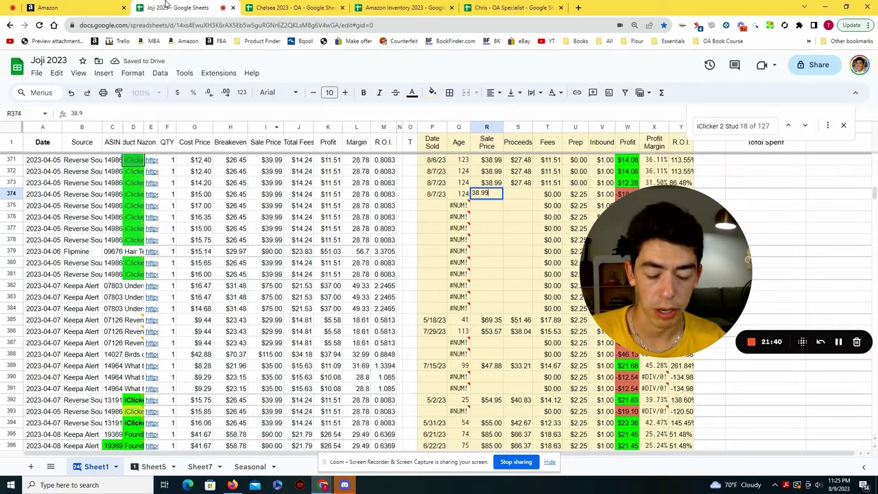
pyautogui.write('9')
pyautogui.click(68, 8)
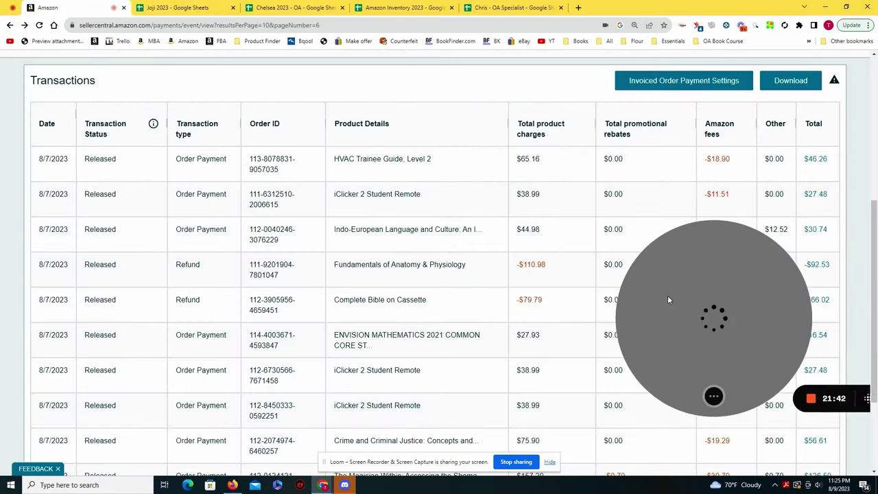
pyautogui.click(164, 8)
pyautogui.press('Tab')
pyautogui.write('27.48')
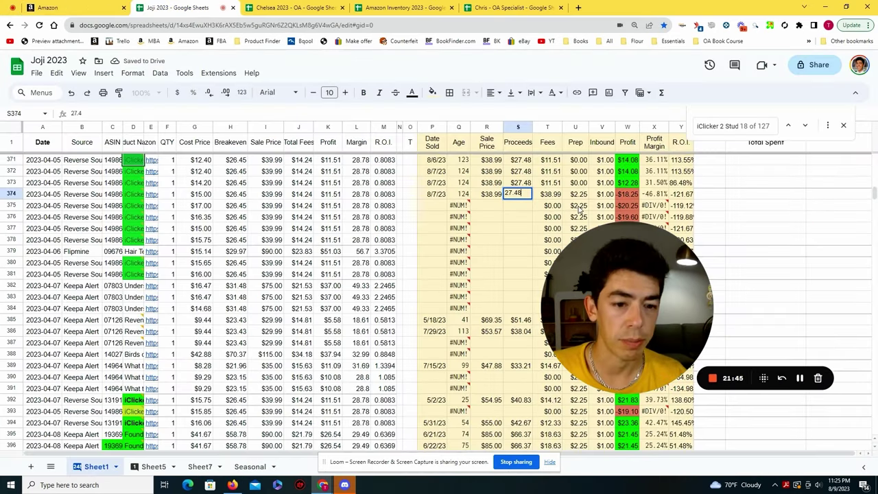
pyautogui.press('Return')
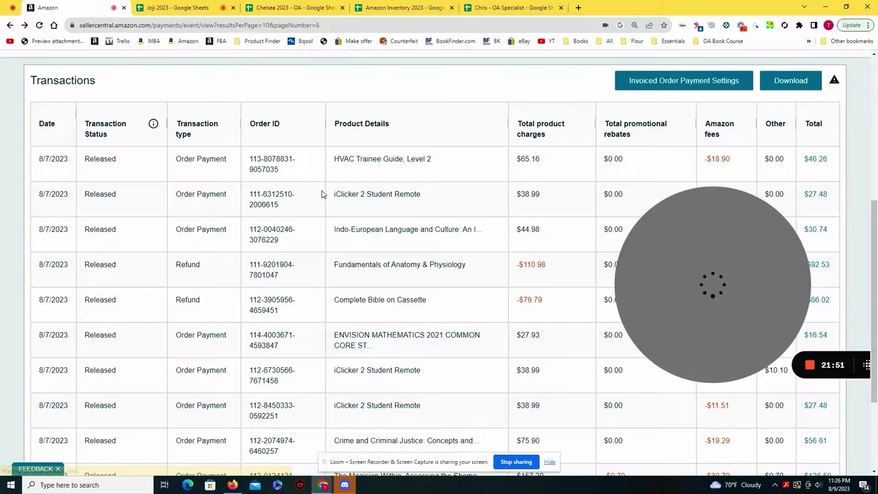
# Copy the "HVAC Trainee Guide, Level 2" title from the Amazon transactions and search for it in Joji 2023.
pyautogui.moveTo(334, 159); pyautogui.dragTo(433, 168)
pyautogui.hotkey('ctrl', 'c')
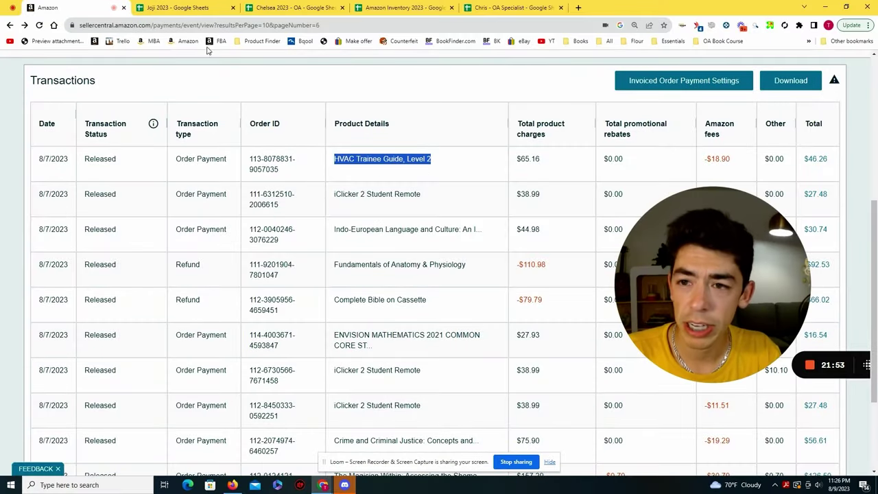
pyautogui.hotkey('ctrl', 'Tab')
pyautogui.hotkey('ctrl', 'f')
pyautogui.hotkey('ctrl', 'v')
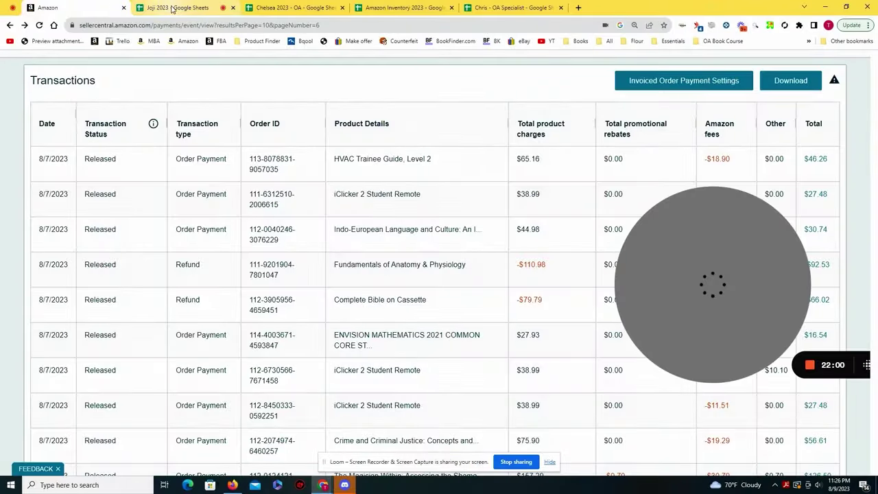
# Record the HVAC Trainee Guide payment in row 193 of Joji 2023 with Date Sold 8/7/23, Sale Price 65.16 and Proceeds 46.26.
pyautogui.click(175, 9)
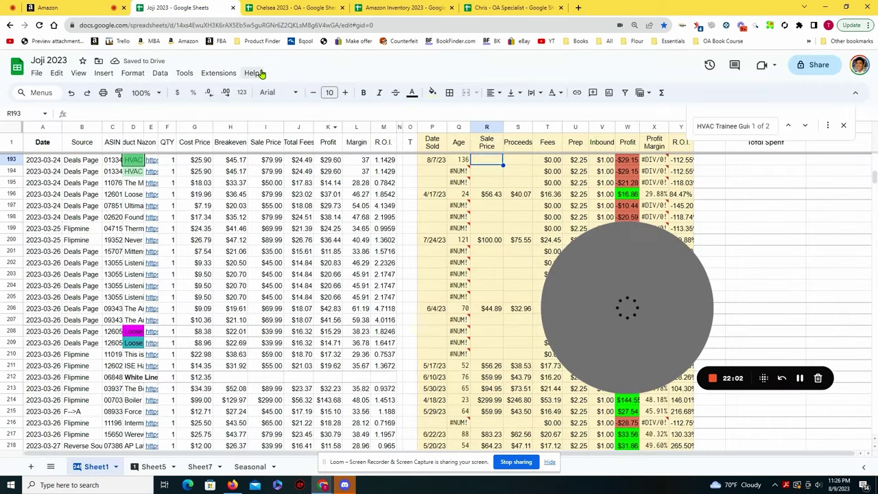
pyautogui.press('Tab')
pyautogui.click(48, 7)
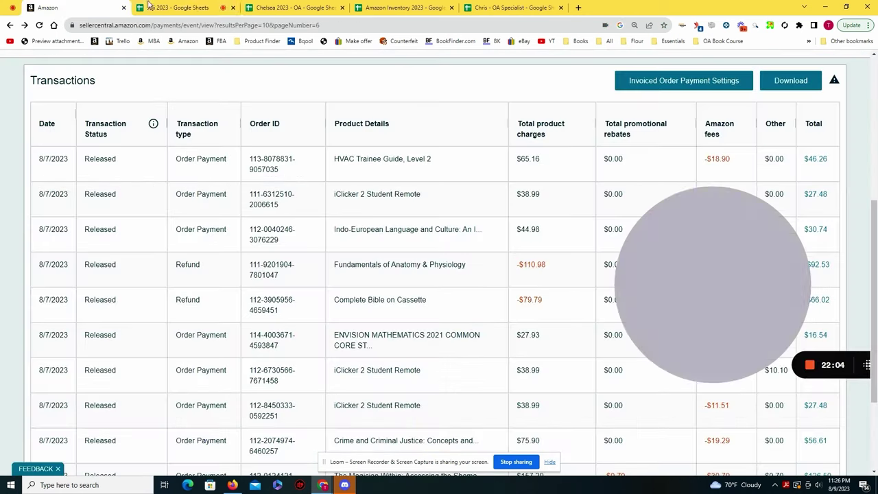
pyautogui.click(174, 8)
pyautogui.press('Return')
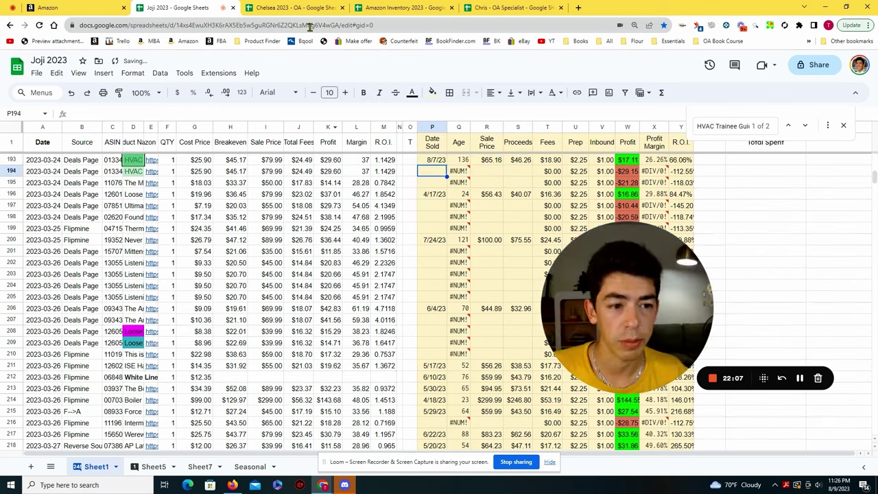
pyautogui.click(686, 161)
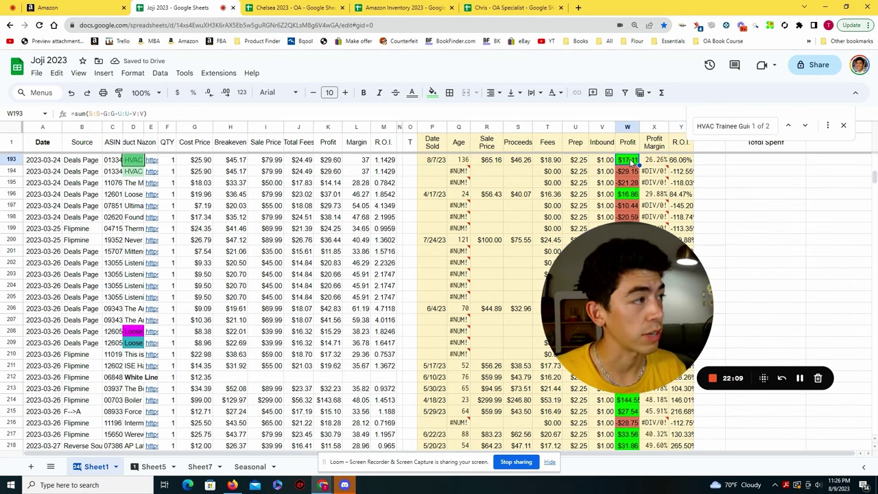
# Open page 5 of the Amazon transactions and copy the "Public Relations" product title.
pyautogui.click(110, 8)
pyautogui.scroll(-5, 506, 231)
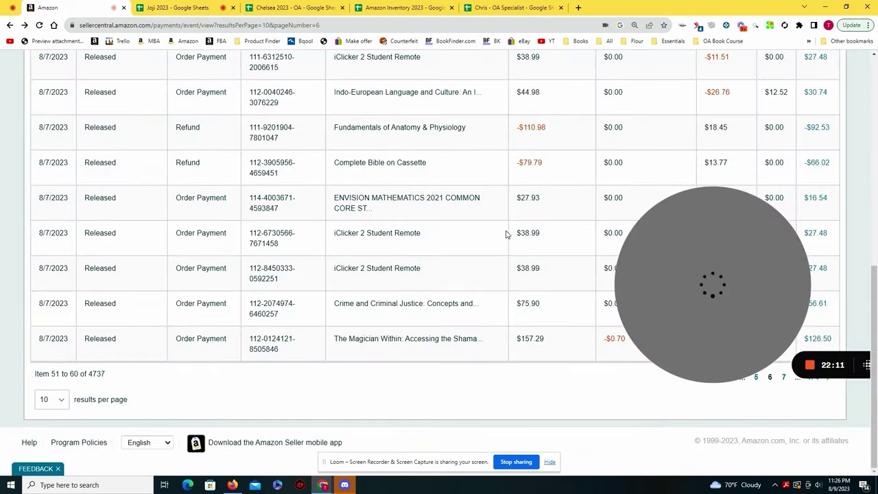
pyautogui.click(756, 377)
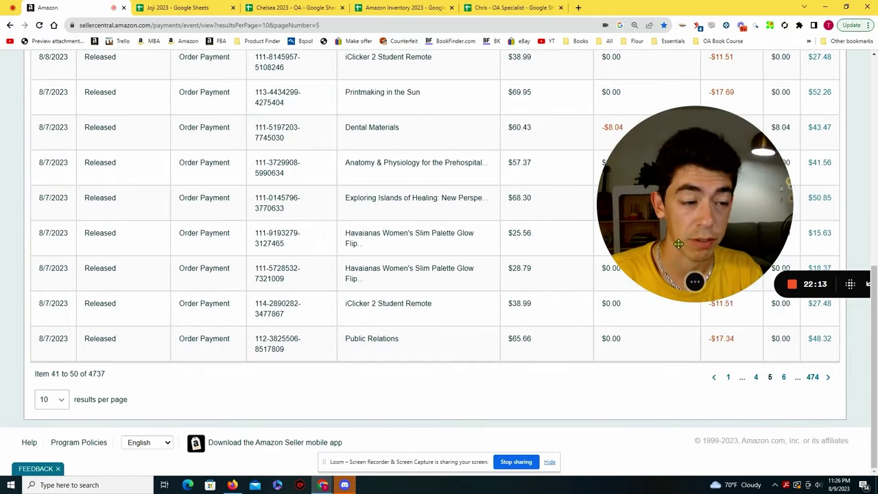
pyautogui.moveTo(678, 239); pyautogui.dragTo(692, 208)
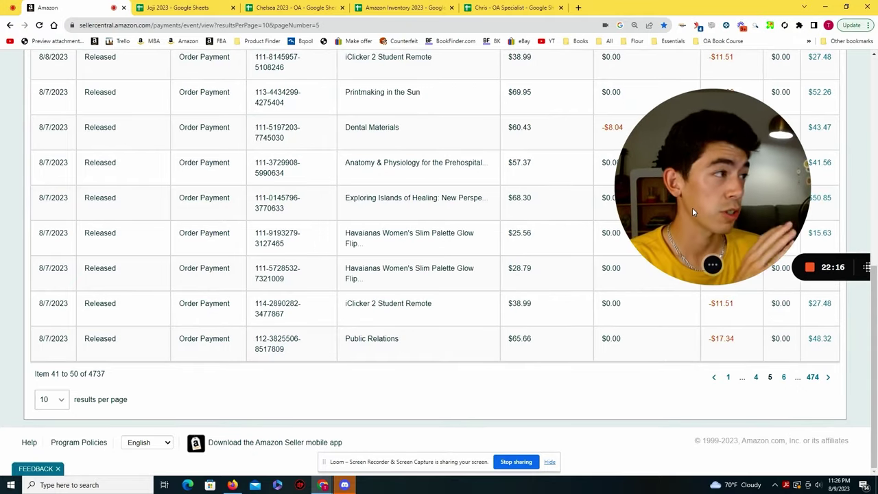
pyautogui.tripleClick(371, 339)
pyautogui.hotkey('ctrl', 'c')
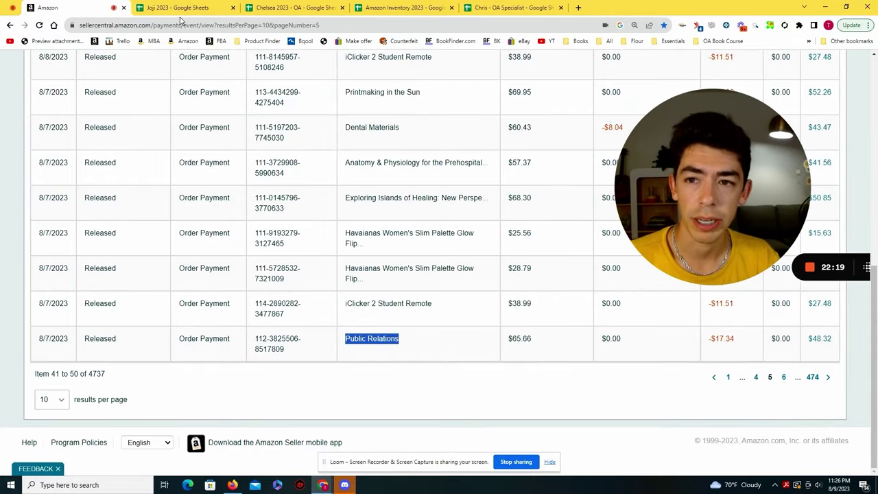
# Search for "Public Relations" in Joji 2023 and in the 2023 sheet of Chelsea 2023 - OA, checking each match for the unsold copy.
pyautogui.click(175, 8)
pyautogui.hotkey('ctrl', 'f')
pyautogui.hotkey('ctrl', 'v')
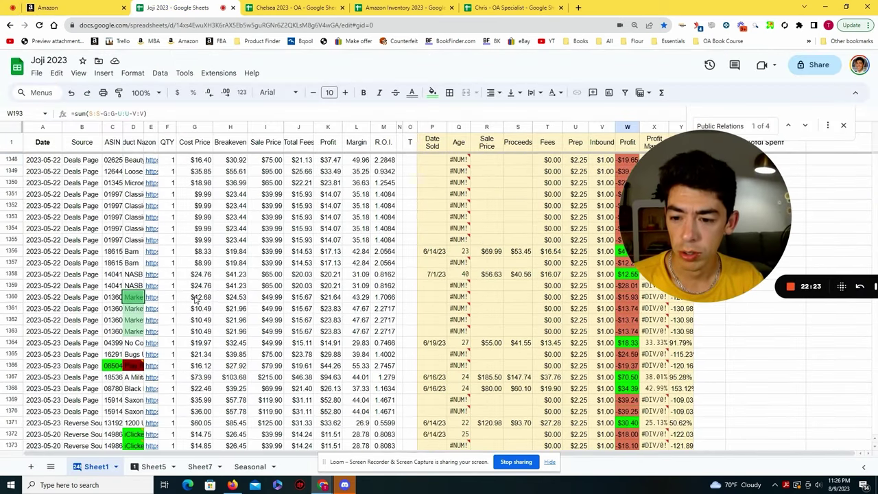
pyautogui.click(12, 8)
pyautogui.click(75, 8)
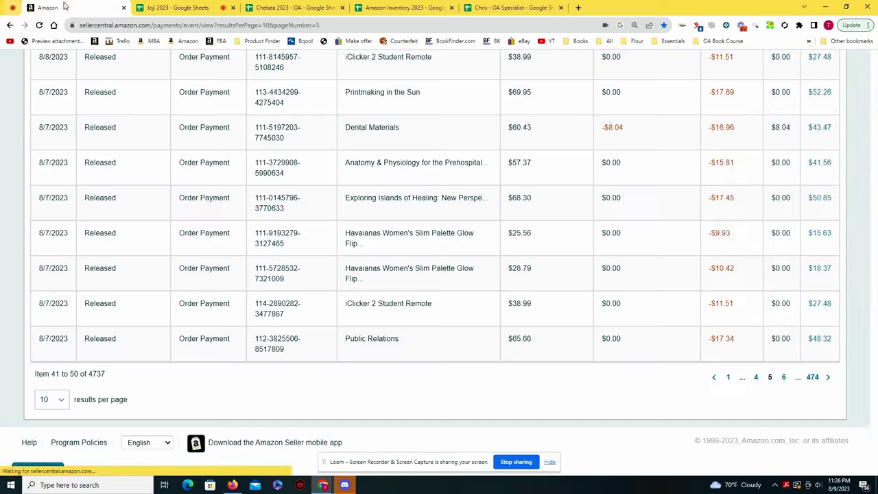
pyautogui.click(278, 8)
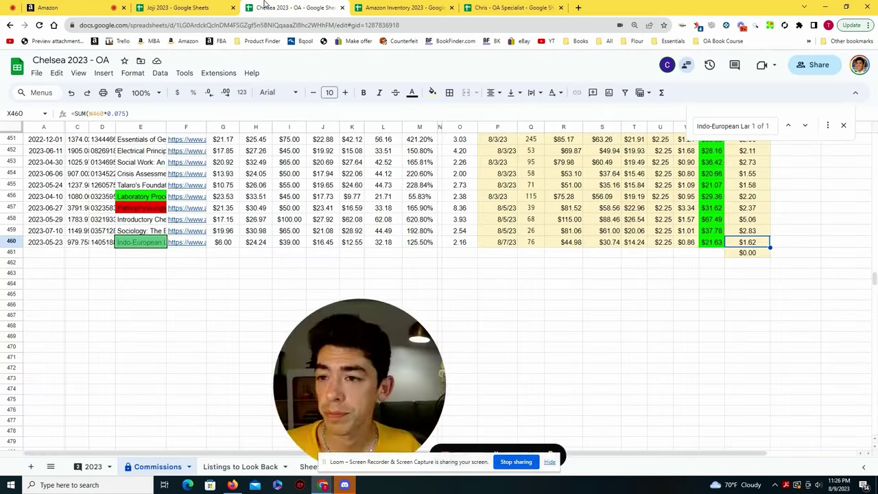
pyautogui.click(93, 467)
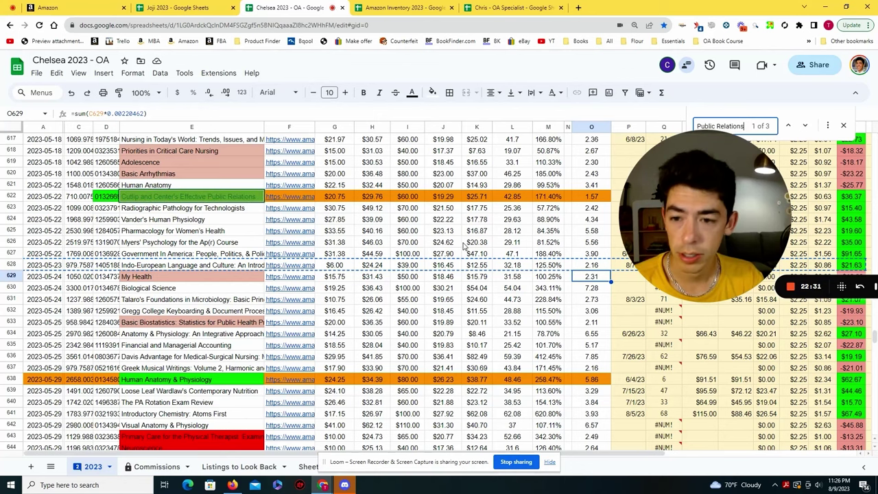
pyautogui.click(809, 127)
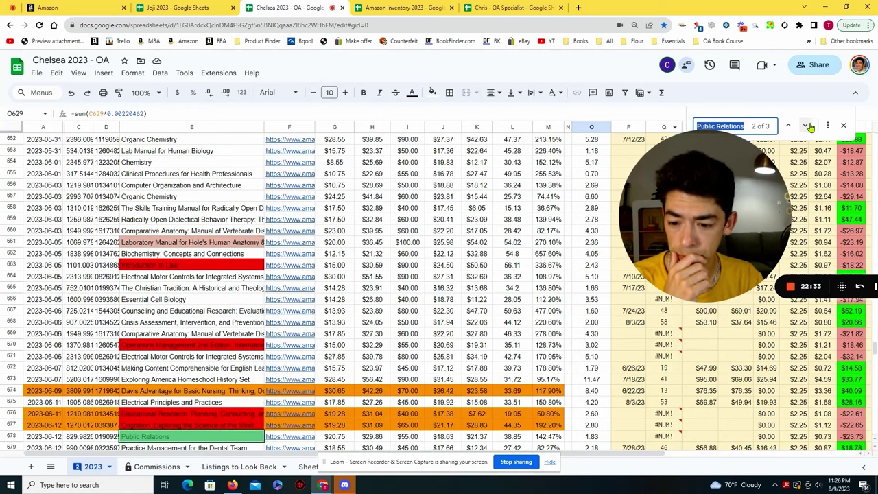
pyautogui.click(807, 129)
pyautogui.click(808, 129)
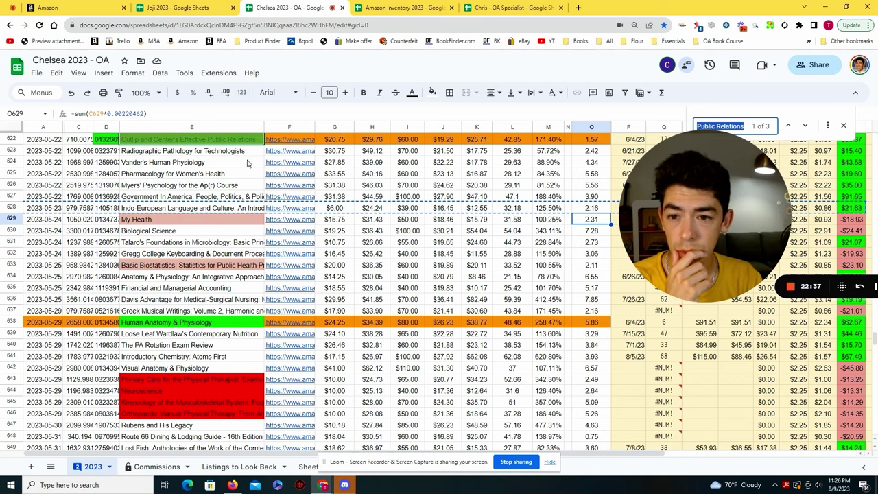
pyautogui.click(804, 128)
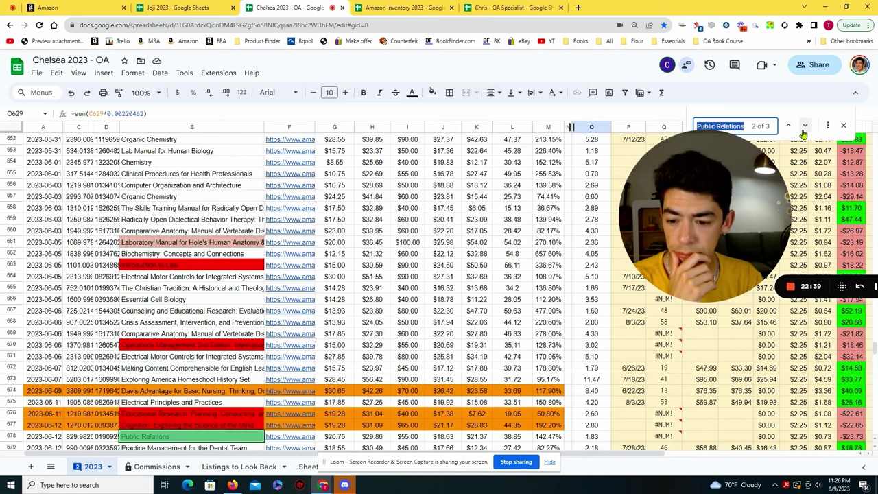
pyautogui.scroll(-2, 635, 357)
# Record the Public Relations payment in row 678 of Chelsea 2023 - OA with date 8/7/23, sale price 65.66 and proceeds 48.32.
pyautogui.click(631, 357)
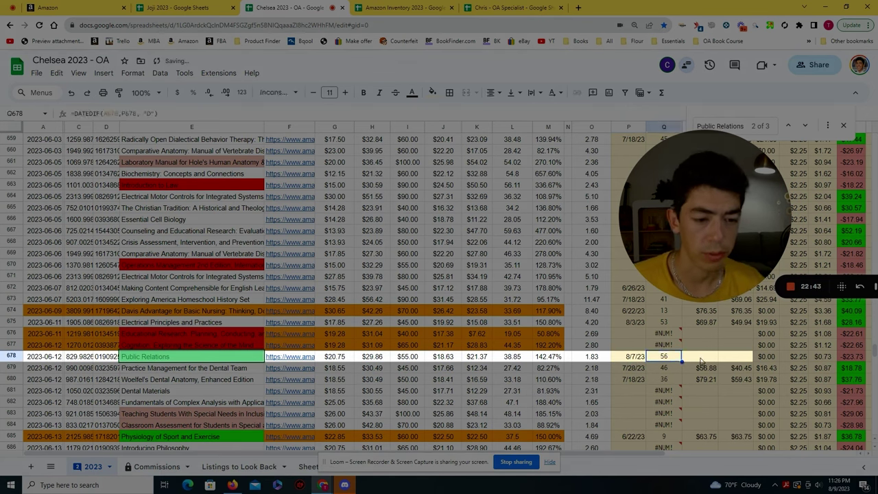
pyautogui.click(89, 6)
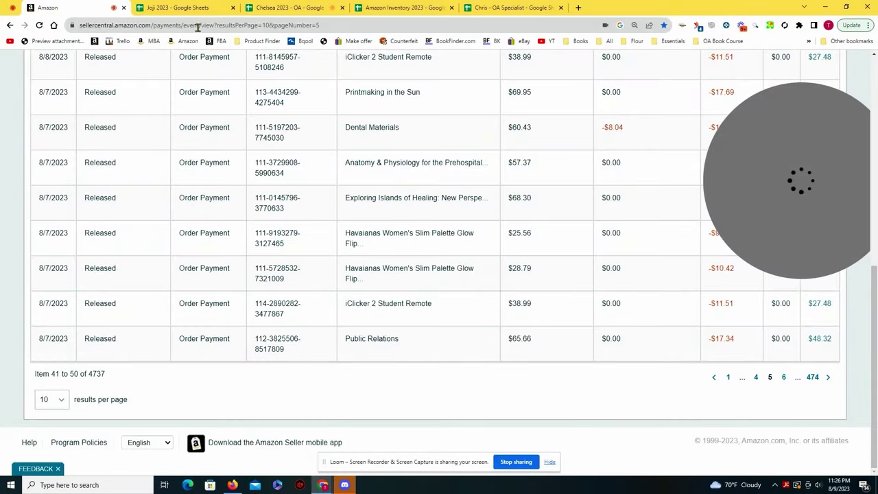
pyautogui.click(316, 8)
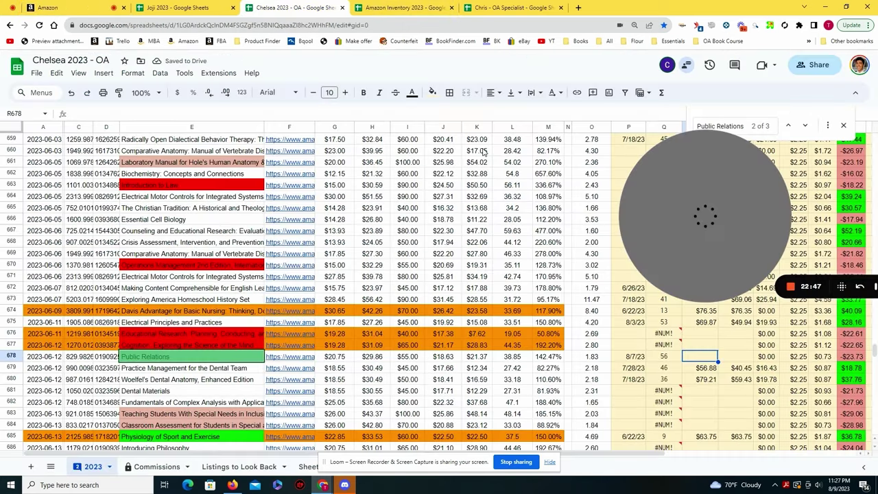
pyautogui.hotkey('ctrl', '1')
pyautogui.click(274, 7)
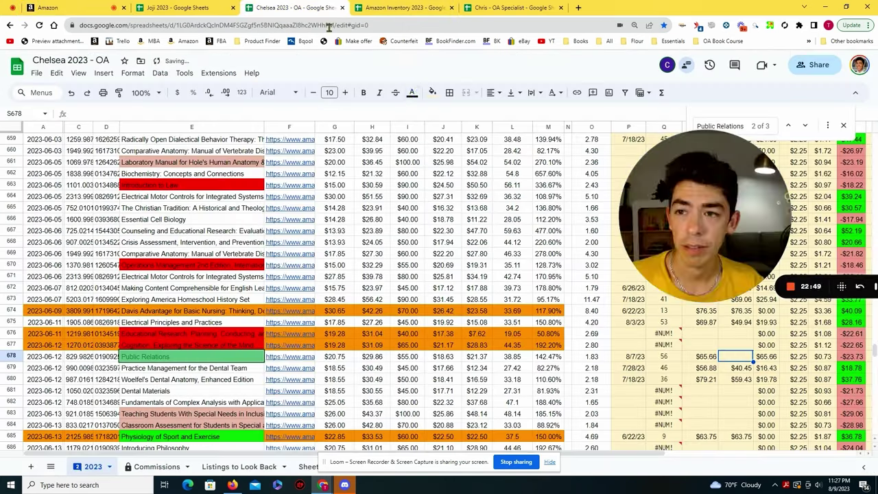
pyautogui.write('48.32')
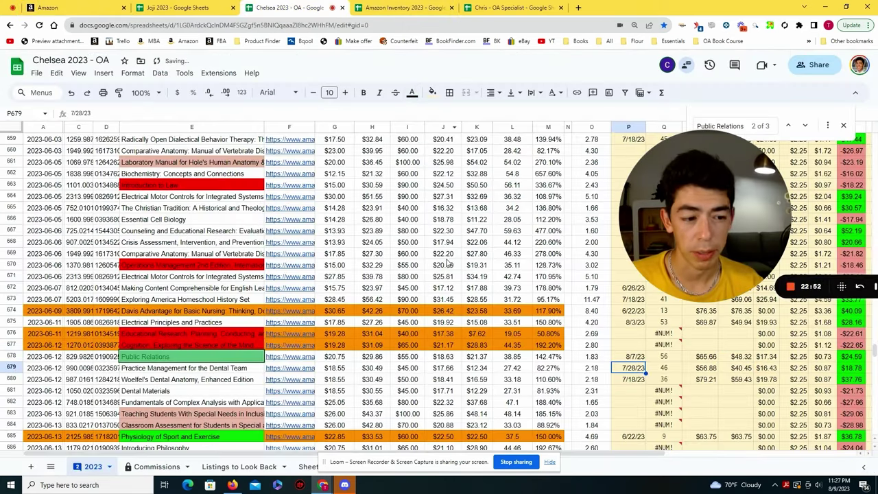
# Copy the Public Relations row 678 into the first empty row of the Commissions sheet.
pyautogui.moveTo(251, 357); pyautogui.dragTo(836, 358)
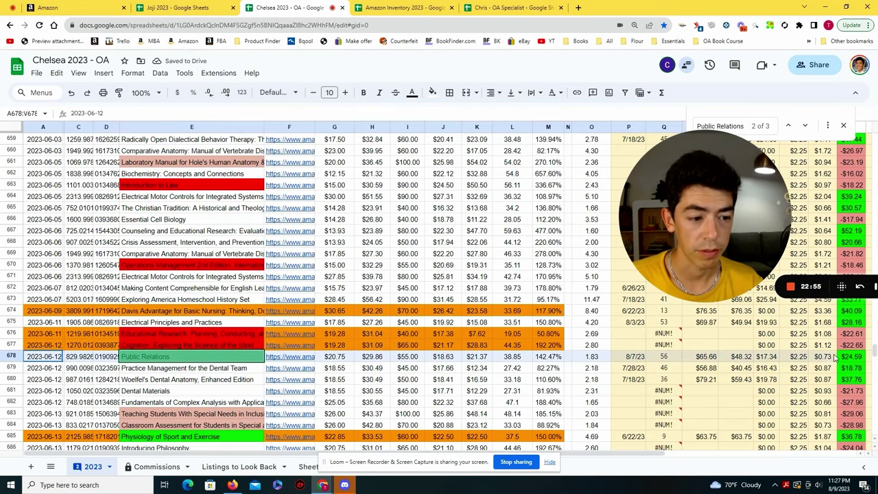
pyautogui.click(182, 466)
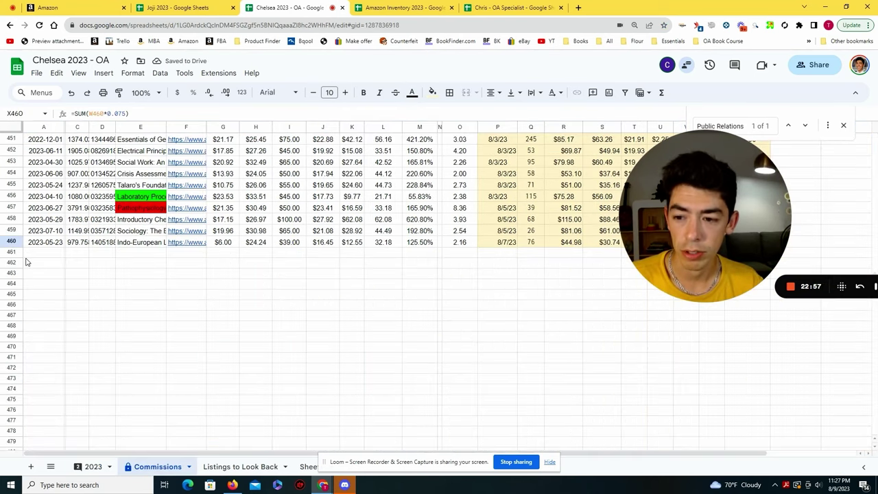
pyautogui.hotkey('ctrl', 'v')
pyautogui.click(382, 306)
# Copy the "iClicker 2 Student Remote" title from the Amazon transactions and search back through the Joji 2023 matches for the next unsold remote.
pyautogui.moveTo(690, 255); pyautogui.dragTo(631, 249)
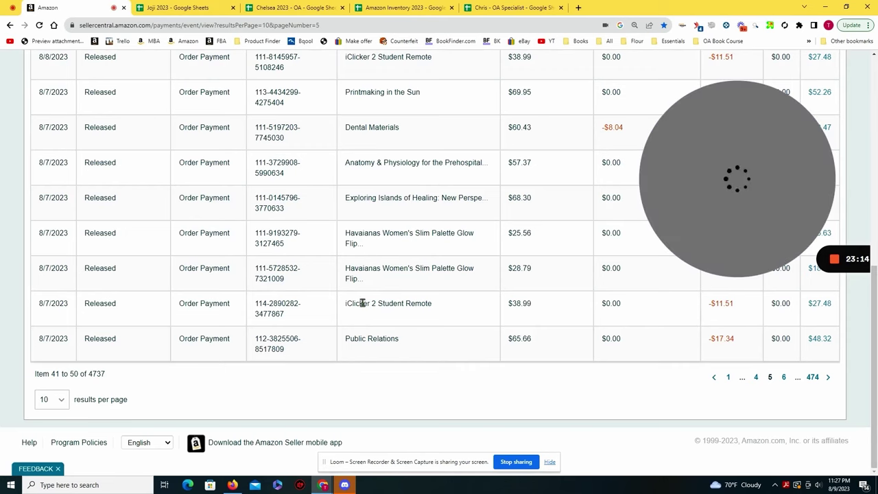
pyautogui.moveTo(351, 304); pyautogui.dragTo(388, 305)
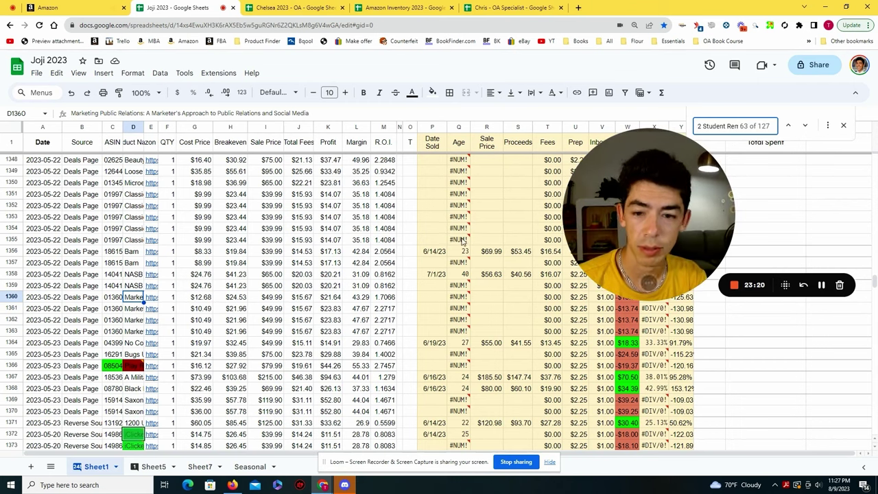
pyautogui.click(793, 129)
pyautogui.click(792, 129)
pyautogui.click(793, 129)
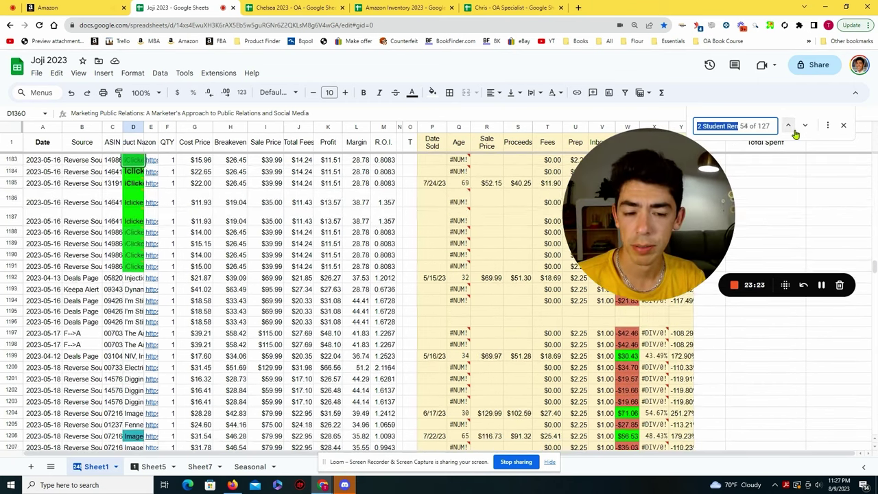
pyautogui.click(792, 129)
pyautogui.click(793, 129)
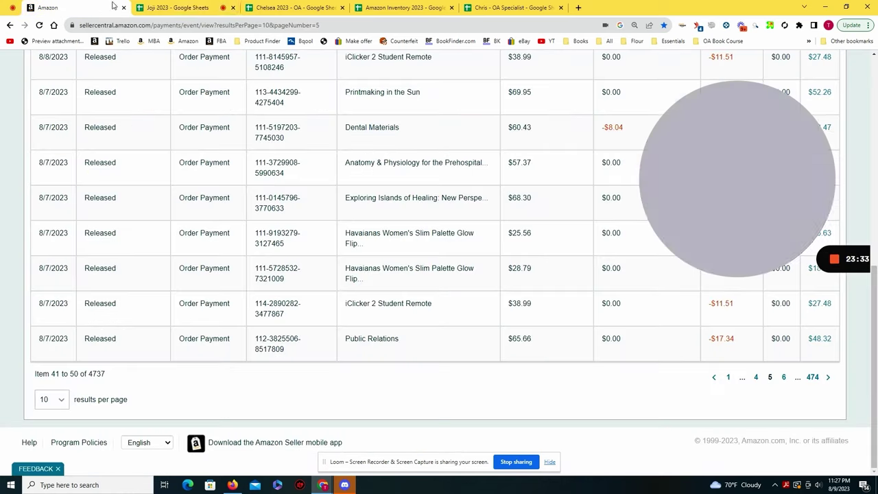
# Record the iClicker 2 Student Remote payment in row 375 of Joji 2023 with Sale Price 38.99 and Proceeds 27.48.
pyautogui.click(171, 6)
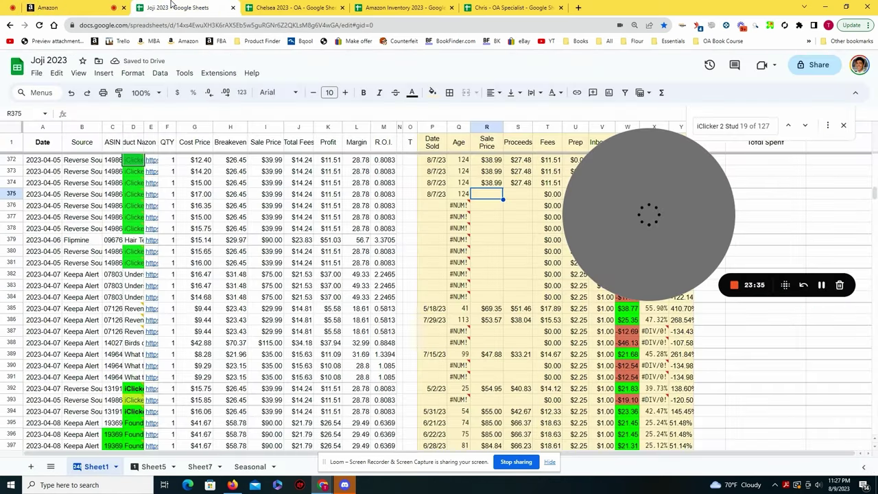
pyautogui.write('38.99')
pyautogui.press('Tab')
pyautogui.write('27.48')
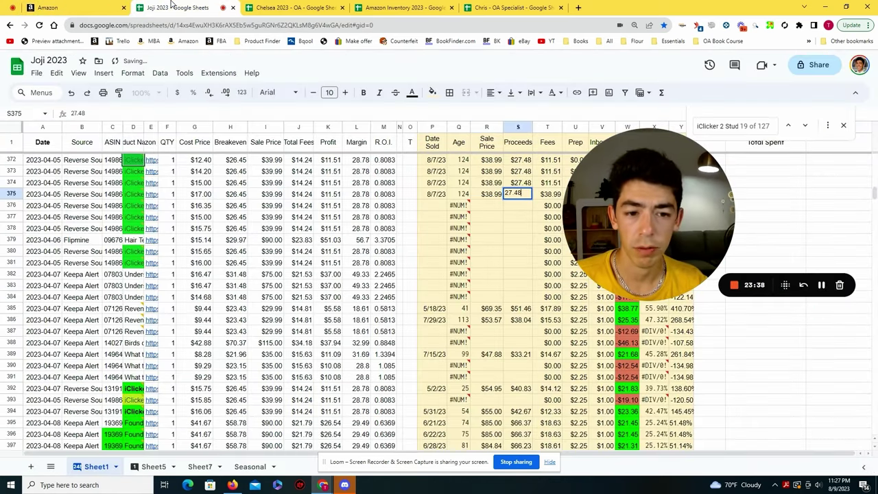
# Record the two 8/8/2023 iClicker payments in rows 376 and 377 of Joji 2023 with Date Sold 8/7/23, Sale Price 38.99 and Proceeds 27.48.
pyautogui.hotkey('ctrl', 'shift', 'Tab')
pyautogui.moveTo(703, 201); pyautogui.dragTo(600, 289)
pyautogui.scroll(1, 425, 254)
pyautogui.scroll(1, 425, 253)
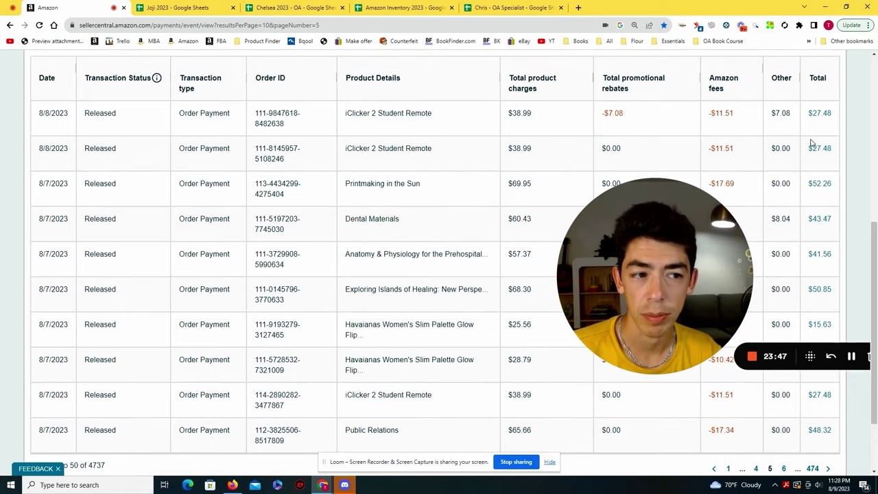
pyautogui.moveTo(669, 337); pyautogui.dragTo(686, 335)
pyautogui.scroll(-1, 352, 253)
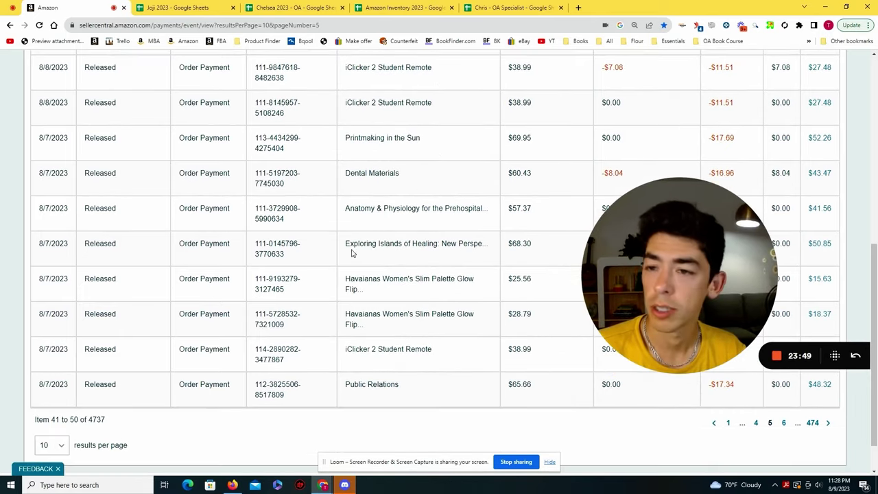
pyautogui.click(184, 7)
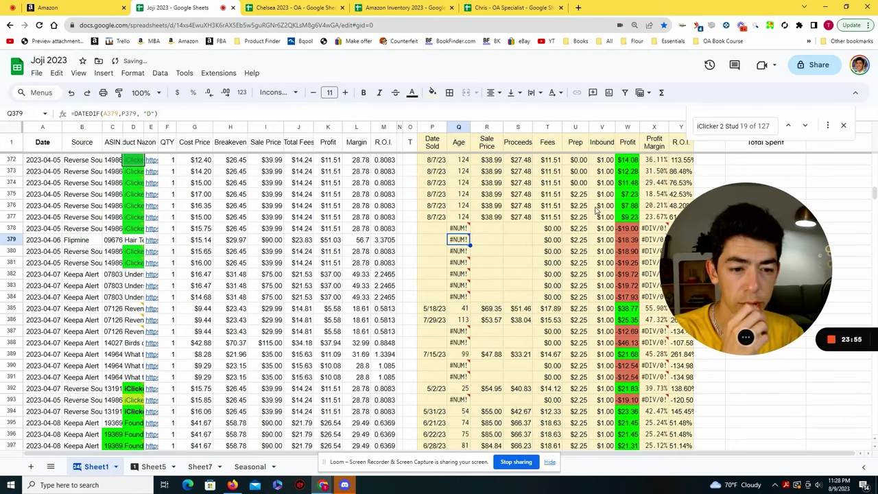
# Set the Prep cost to $0.00 for the iClicker remotes in rows 375 to 377 and select the iClicker Profit cells from row 371 down.
pyautogui.click(579, 184)
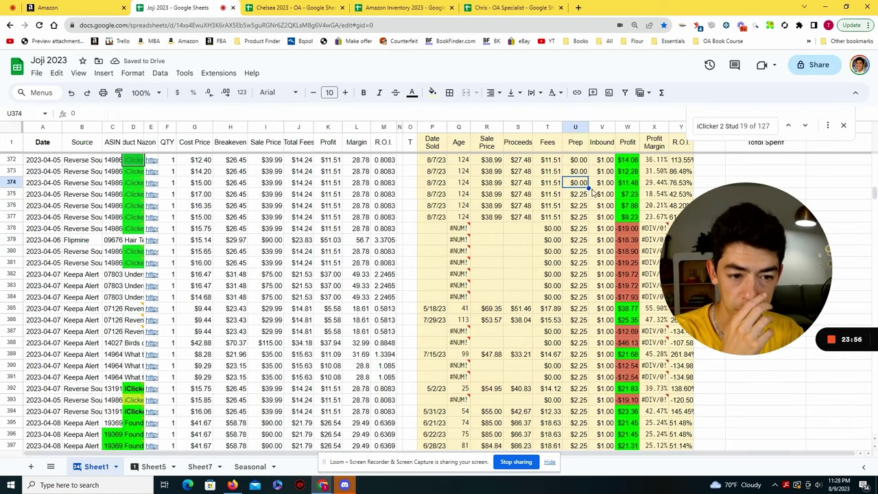
pyautogui.click(553, 278)
pyautogui.scroll(1, 633, 189)
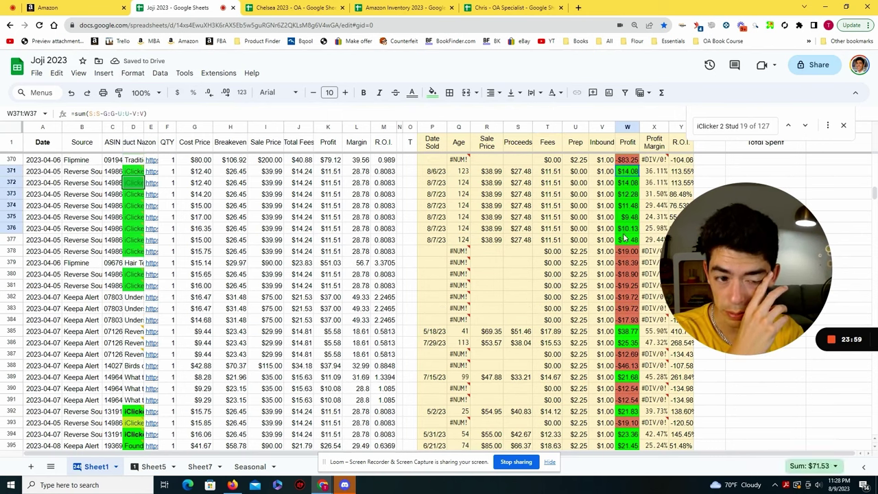
# Review the 8/7/2023 order payments in Amazon Seller Central and look up "Exploring Islands of Healing" in the Joji 2023 sheet.
pyautogui.hotkey('ctrl', 'shift', 'Tab')
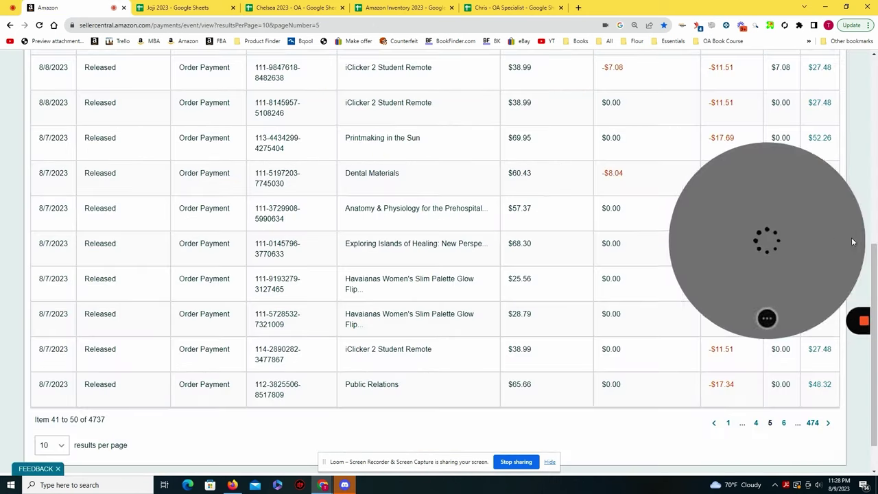
pyautogui.scroll(-2, 484, 268)
pyautogui.scroll(2, 436, 293)
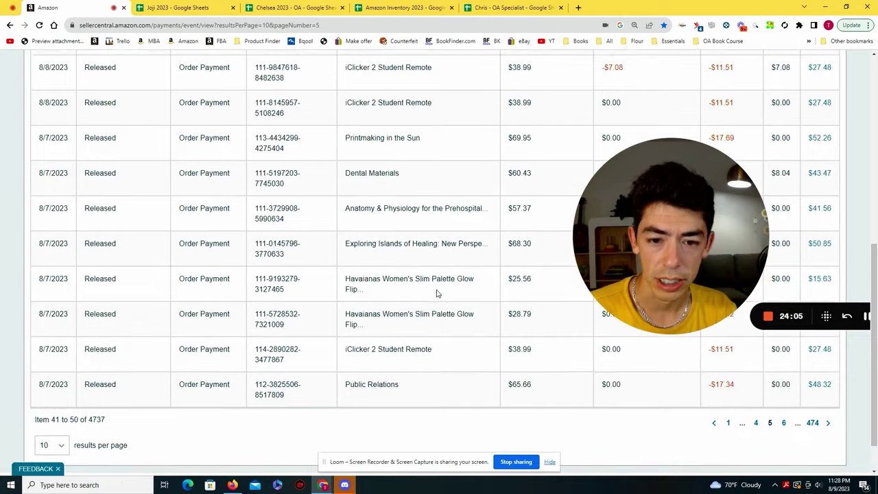
pyautogui.moveTo(346, 315); pyautogui.dragTo(409, 313)
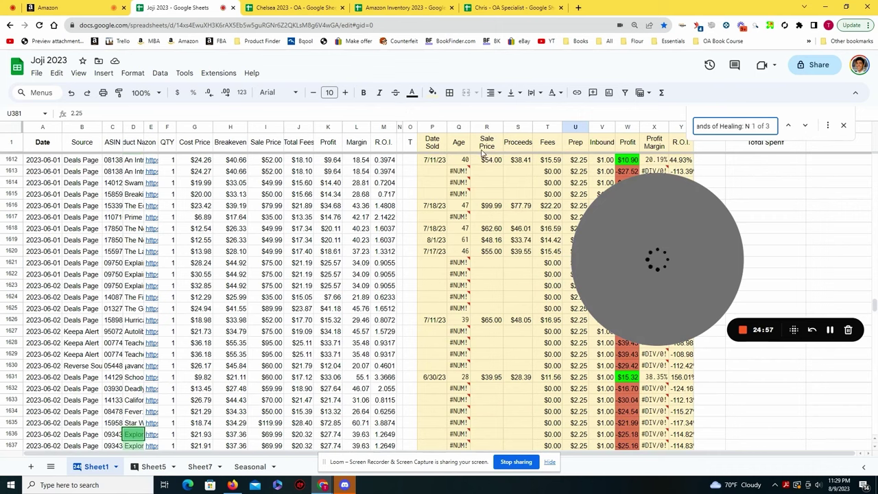
pyautogui.scroll(-4, 304, 320)
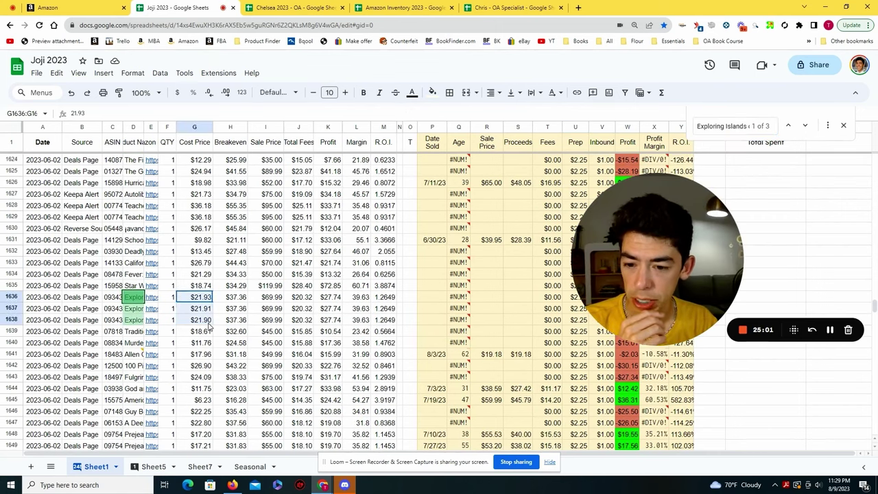
# Enter Date Sold 8/7/23 and Sale Price 68.30 for Exploring Islands of Healing in row 1636 of Joji 2023.
pyautogui.click(420, 299)
pyautogui.write('8')
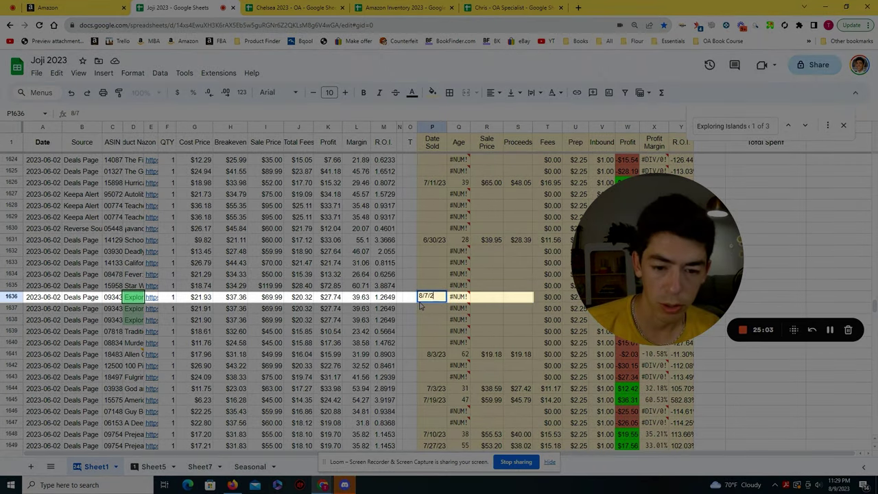
pyautogui.write('/7/2')
pyautogui.hotkey('ctrl', '1')
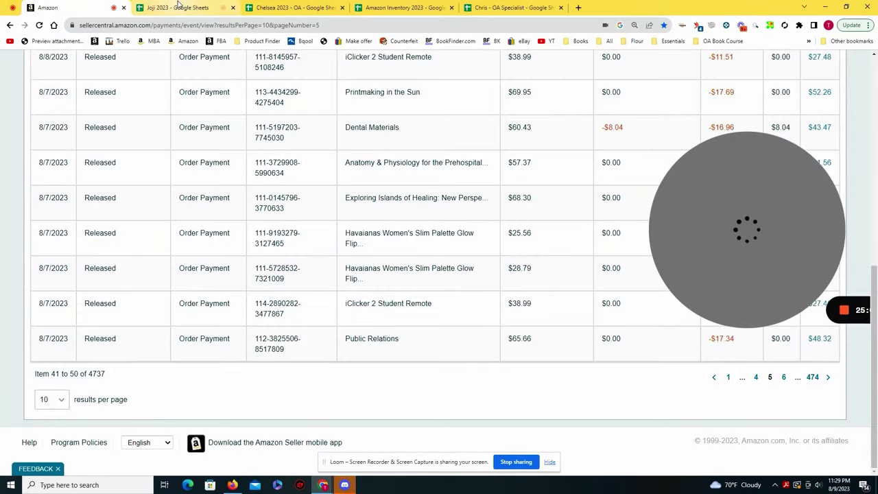
pyautogui.click(179, 7)
pyautogui.write('68')
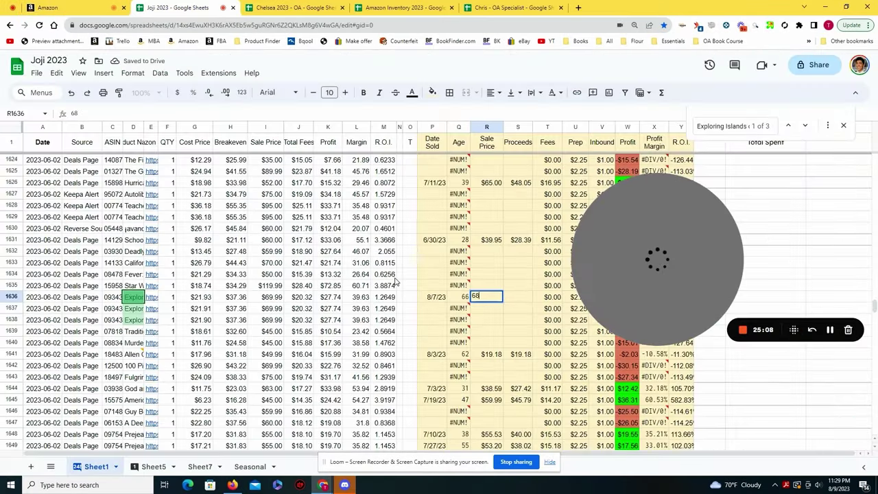
pyautogui.write('.30')
# Enter the Proceeds of 50.85 from the Amazon transaction in row 1636 and check the Profit cells of rows 1636 to 1638.
pyautogui.hotkey('ctrl', '1')
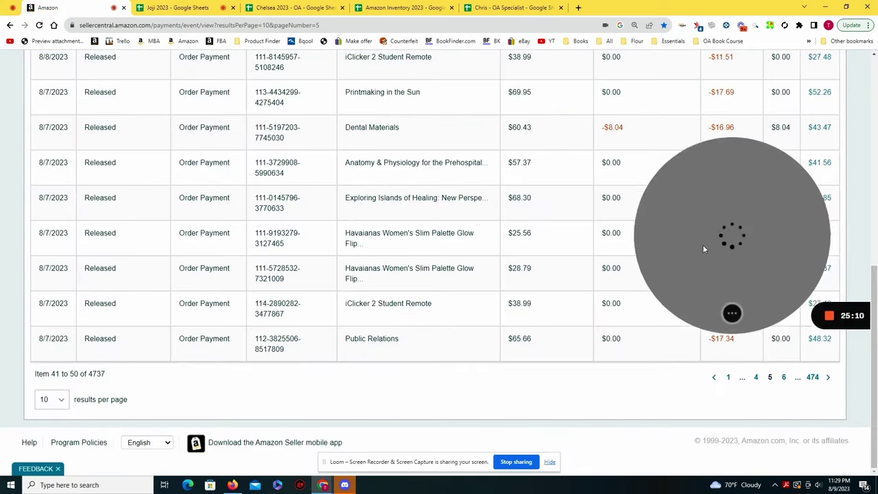
pyautogui.moveTo(702, 244); pyautogui.dragTo(474, 299)
pyautogui.moveTo(523, 284); pyautogui.dragTo(671, 241)
pyautogui.hotkey('ctrl', '2')
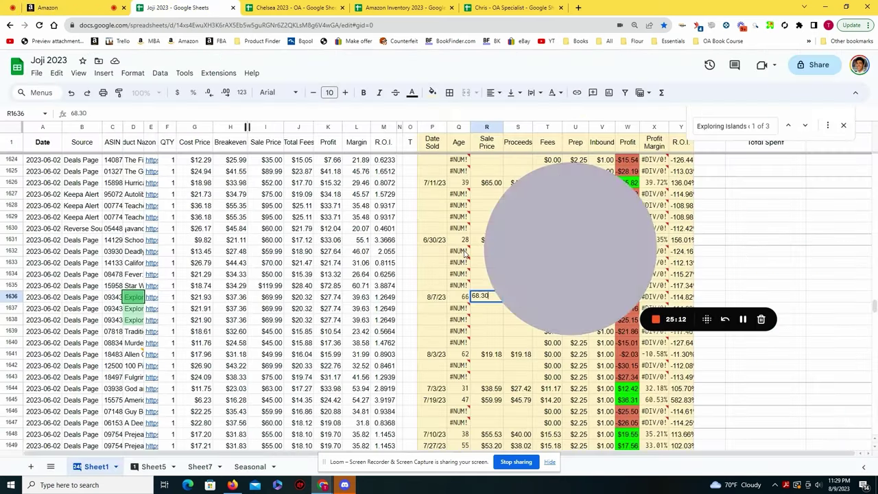
pyautogui.moveTo(776, 276); pyautogui.dragTo(712, 280)
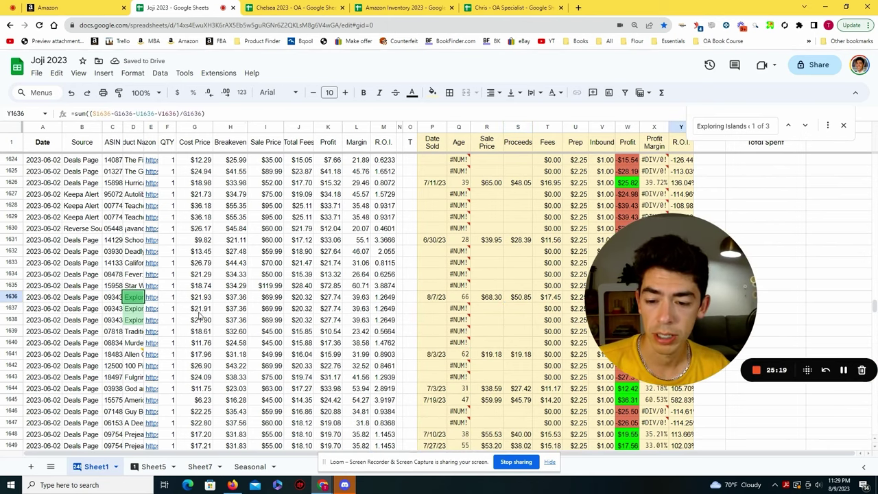
pyautogui.click(468, 321)
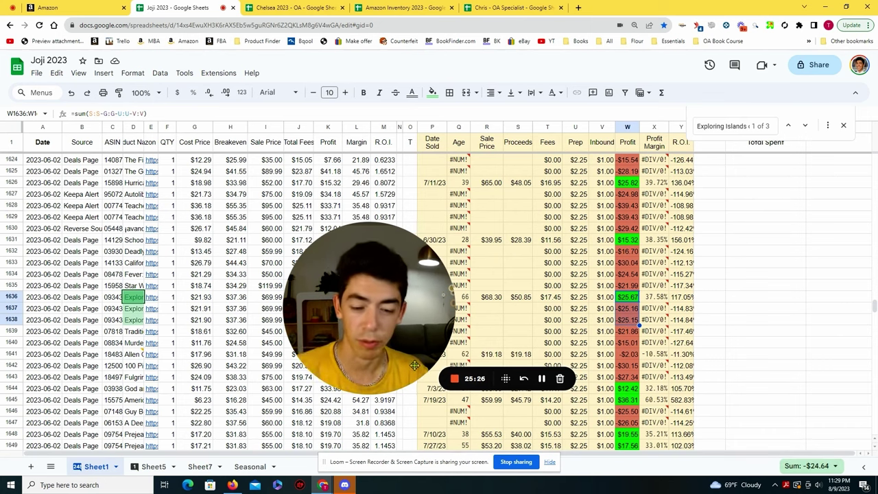
pyautogui.moveTo(371, 309); pyautogui.dragTo(745, 267)
pyautogui.click(579, 297)
# Copy the "Anatomy & Physiology for the Prehospital" title from the Amazon transactions and search for it in Joji 2023 and Chelsea 2023's 2023 sheet.
pyautogui.click(101, 5)
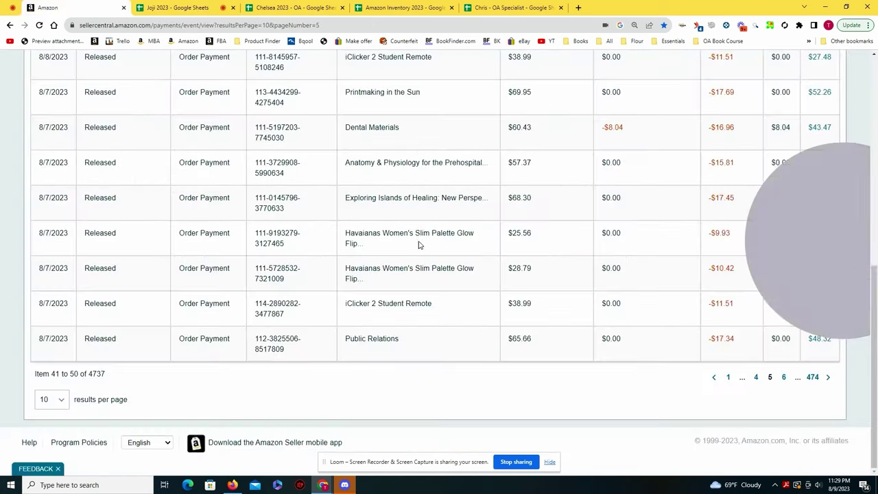
pyautogui.moveTo(797, 243); pyautogui.dragTo(497, 264)
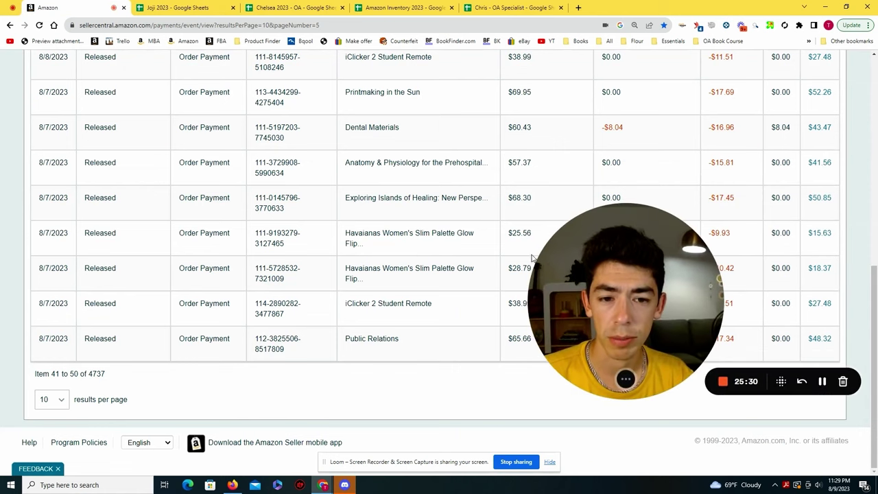
pyautogui.moveTo(344, 208); pyautogui.dragTo(465, 209)
pyautogui.click(173, 6)
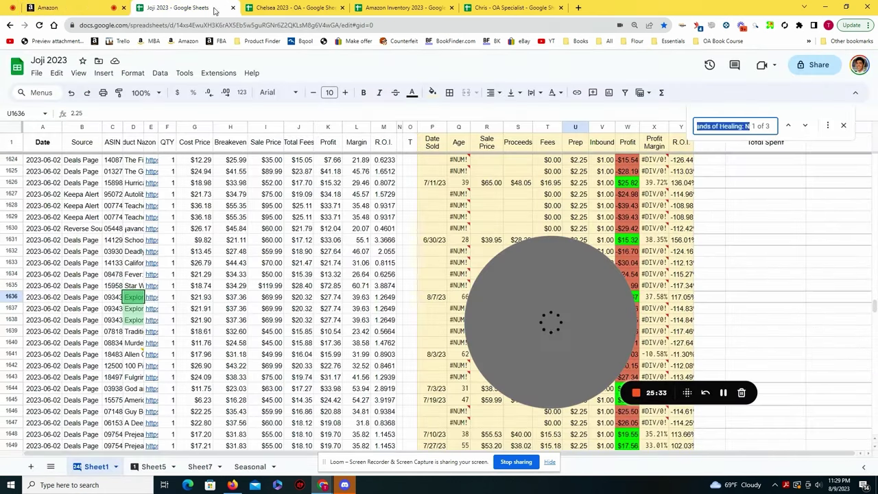
pyautogui.click(323, 7)
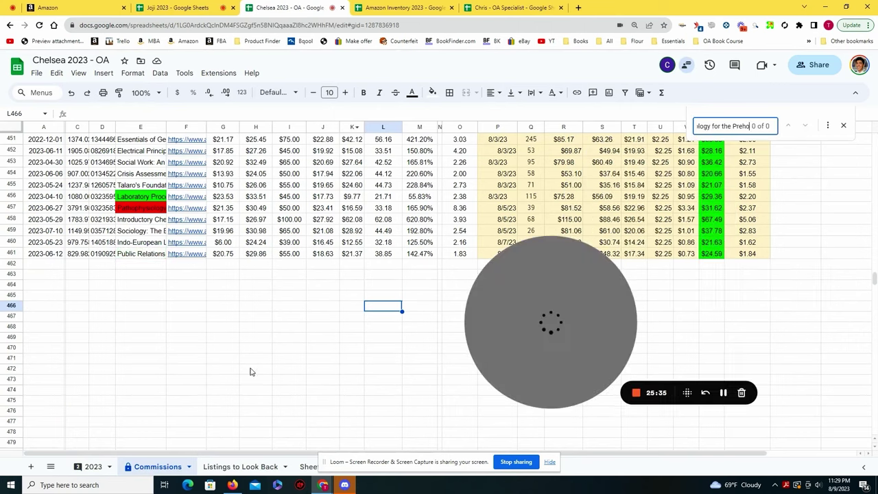
pyautogui.click(92, 467)
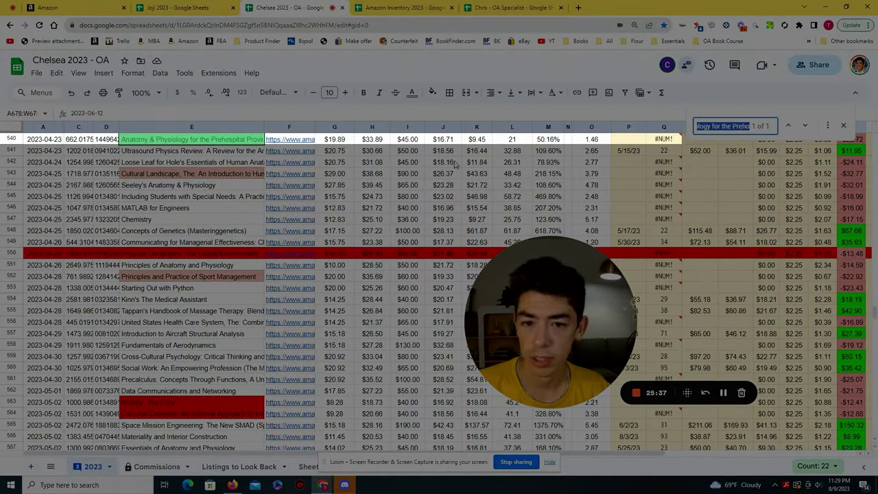
# Record the Anatomy & Physiology payment in row 540 of Chelsea 2023 with Date Sold 8/6/23, Sale Price 57.37 and Proceeds 41.56.
pyautogui.click(628, 142)
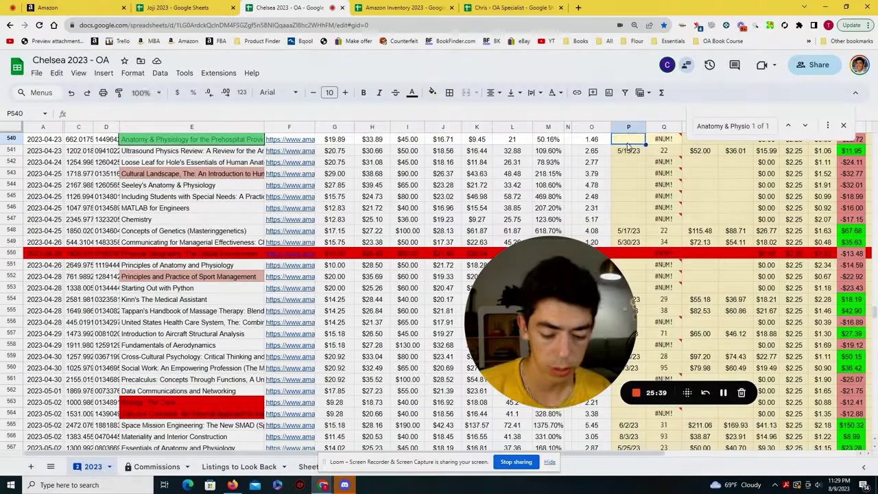
pyautogui.write('8/6/23')
pyautogui.press('Return')
pyautogui.scroll(1, 439, 275)
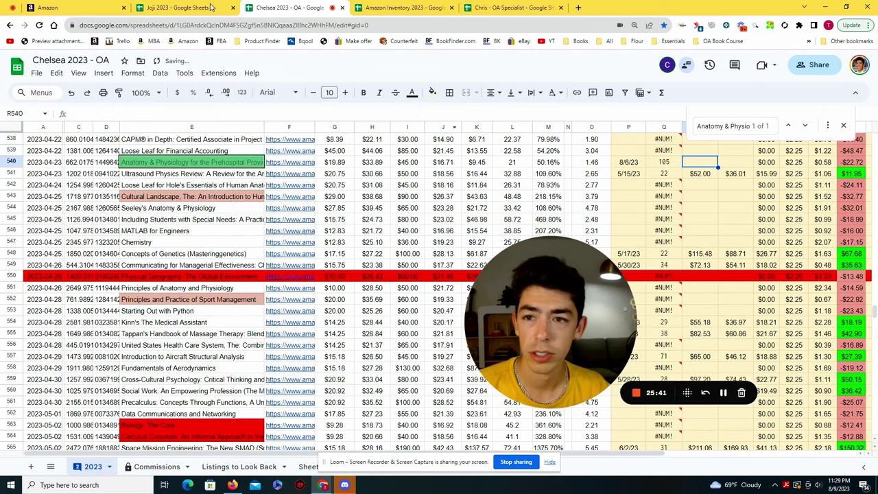
pyautogui.click(69, 8)
pyautogui.click(288, 8)
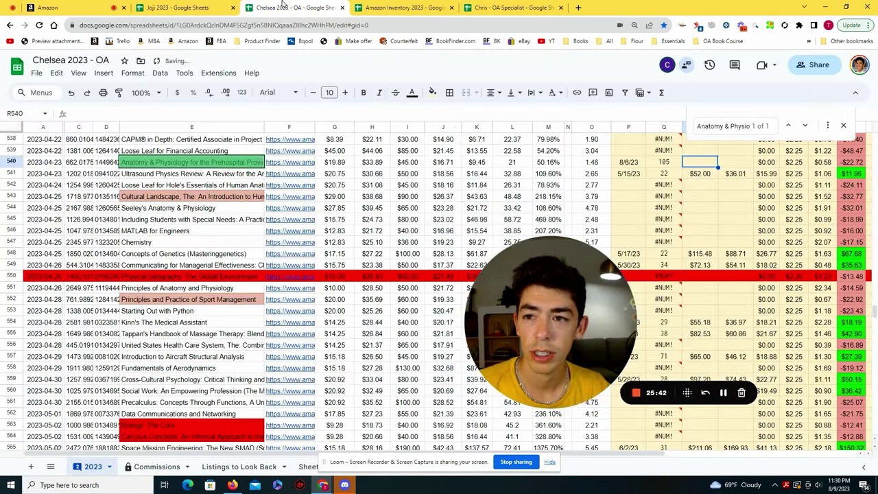
pyautogui.write('57.37')
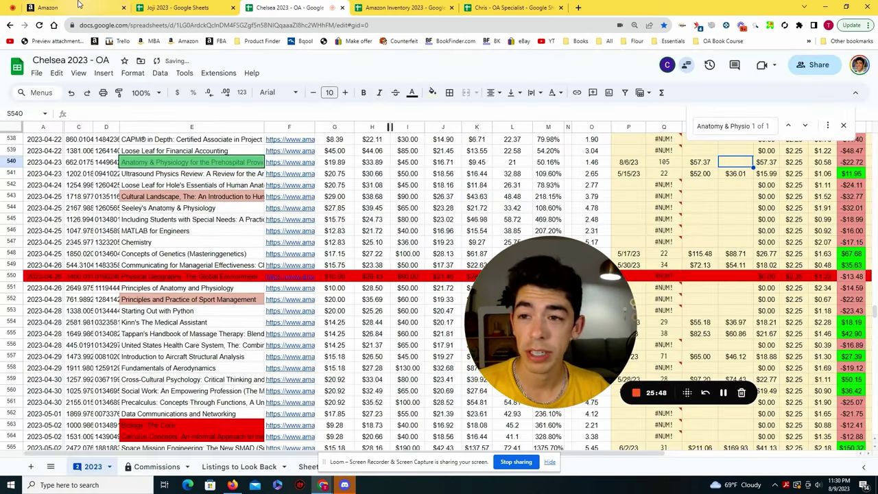
pyautogui.click(80, 6)
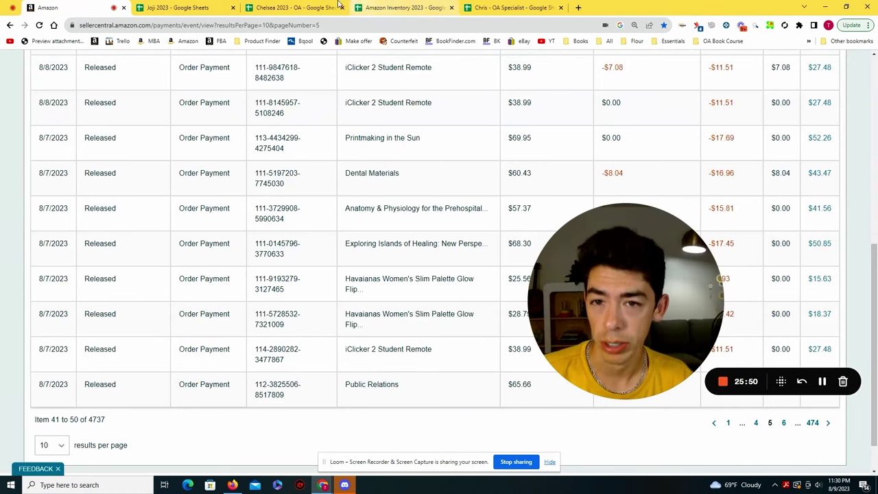
pyautogui.click(289, 7)
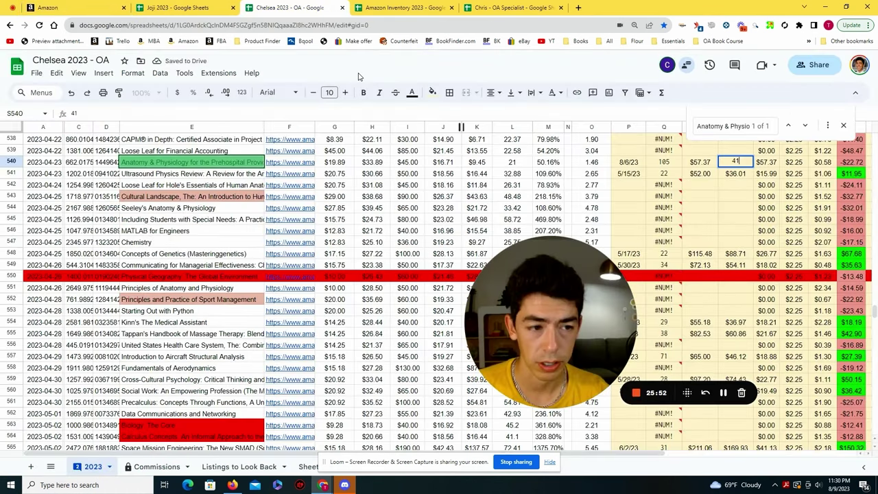
pyautogui.press('Return')
pyautogui.click(78, 8)
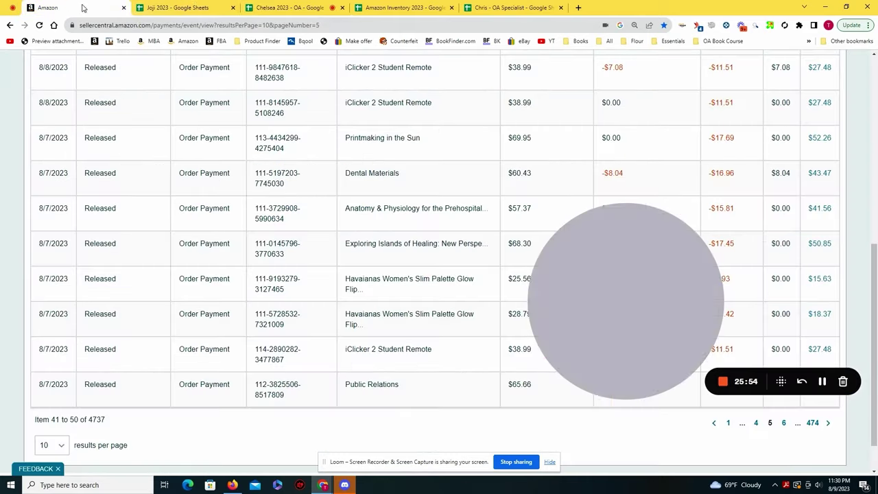
pyautogui.click(288, 8)
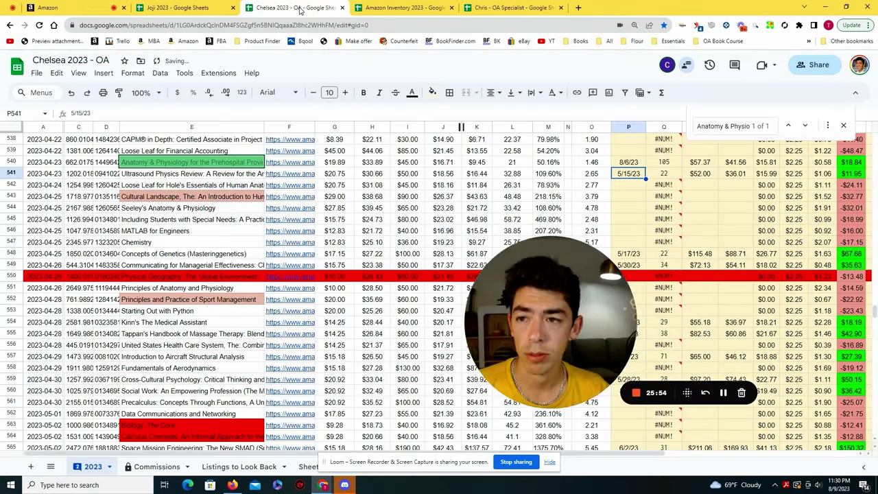
# Copy row 540's data through the Profit column into row 462 of the Commissions sheet and extend column X's commission formula down to row 469.
pyautogui.moveTo(43, 162); pyautogui.dragTo(828, 180)
pyautogui.hotkey('ctrl', 'c')
pyautogui.hotkey('shift', 'Up')
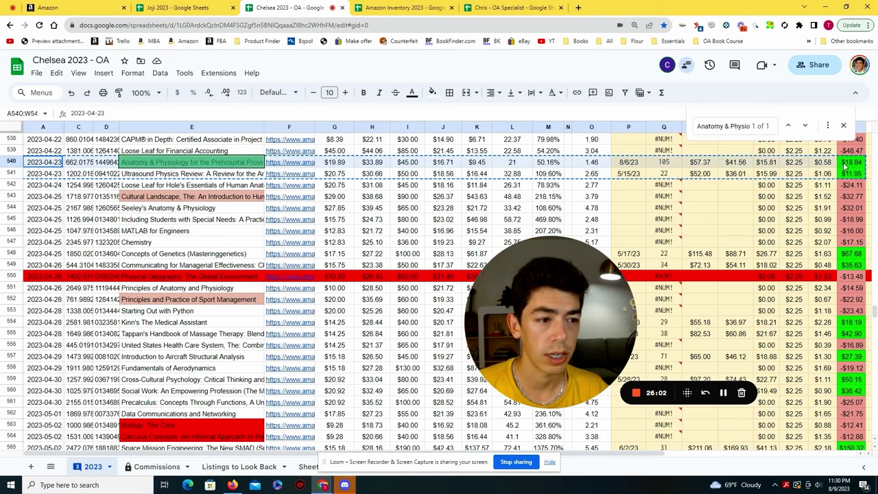
pyautogui.hotkey('ctrl', 'c')
pyautogui.click(150, 467)
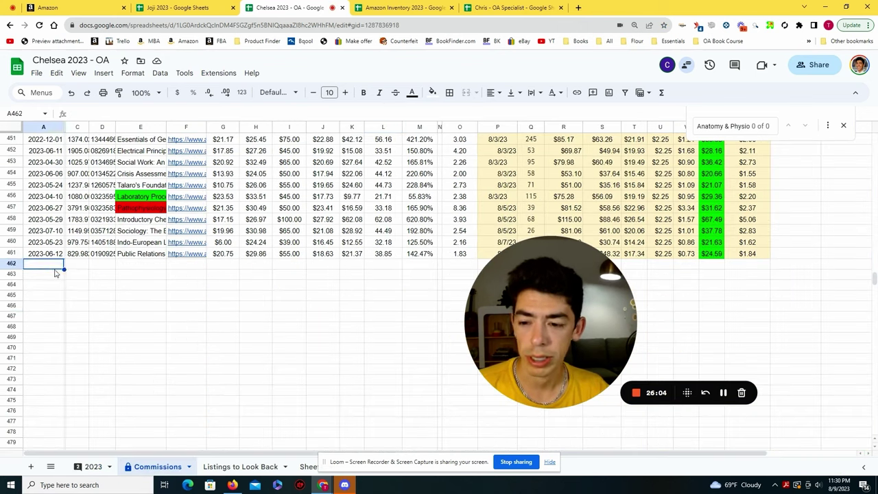
pyautogui.hotkey('ctrl', 'v')
pyautogui.click(192, 338)
pyautogui.moveTo(763, 347); pyautogui.dragTo(764, 342)
pyautogui.click(796, 339)
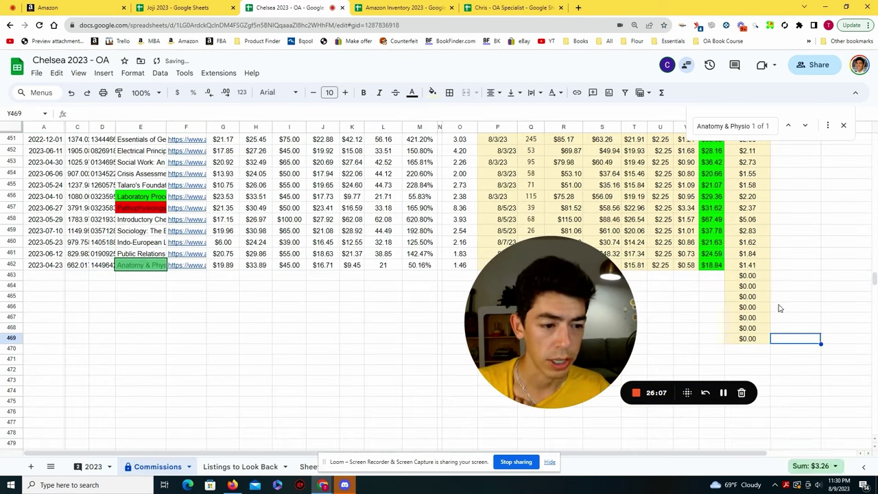
# Copy the "Dental Materials" title from the Amazon transactions and search for it in Joji 2023 and Chelsea 2023's 2023 sheet.
pyautogui.click(69, 8)
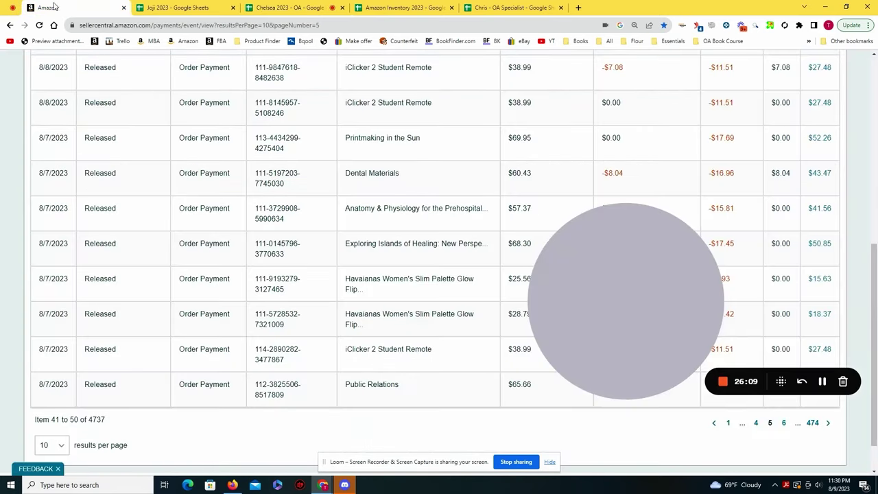
pyautogui.tripleClick(419, 218)
pyautogui.hotkey('ctrl', 'c')
pyautogui.hotkey('ctrl', 'Tab')
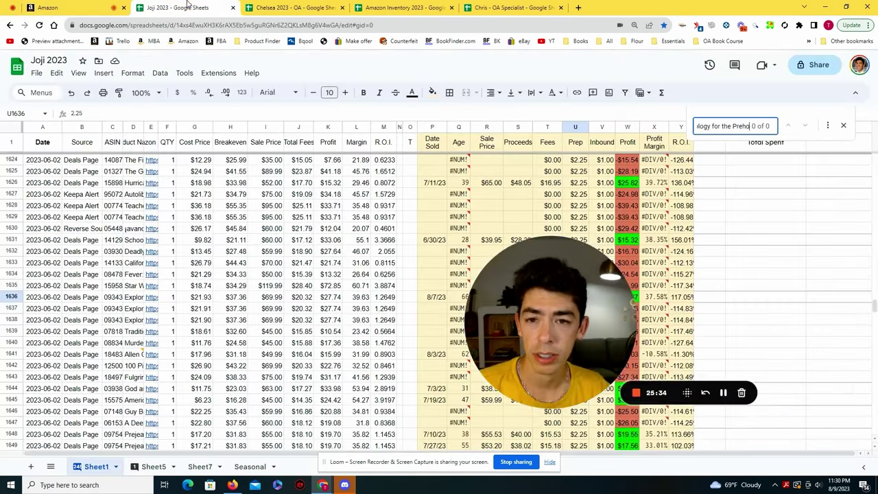
pyautogui.hotkey('ctrl', 'f')
pyautogui.hotkey('ctrl', 'v')
pyautogui.hotkey('ctrl', 'Tab')
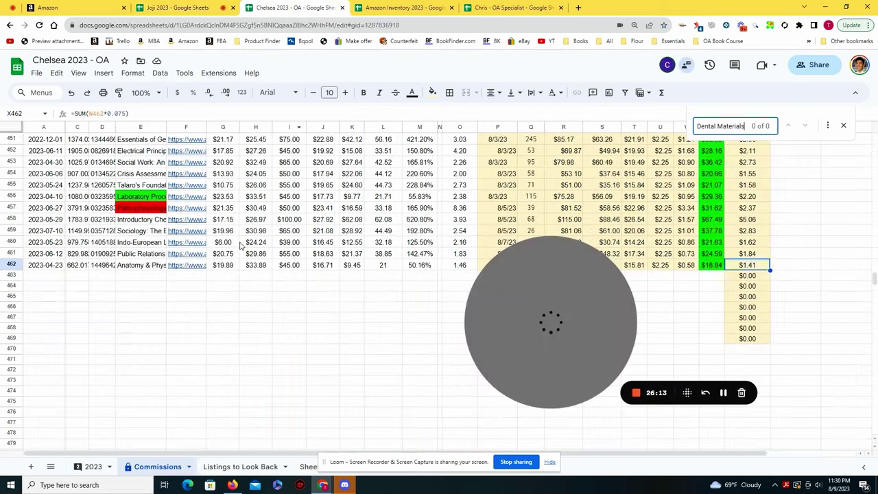
pyautogui.hotkey('ctrl', 'f')
pyautogui.scroll(-3, 364, 334)
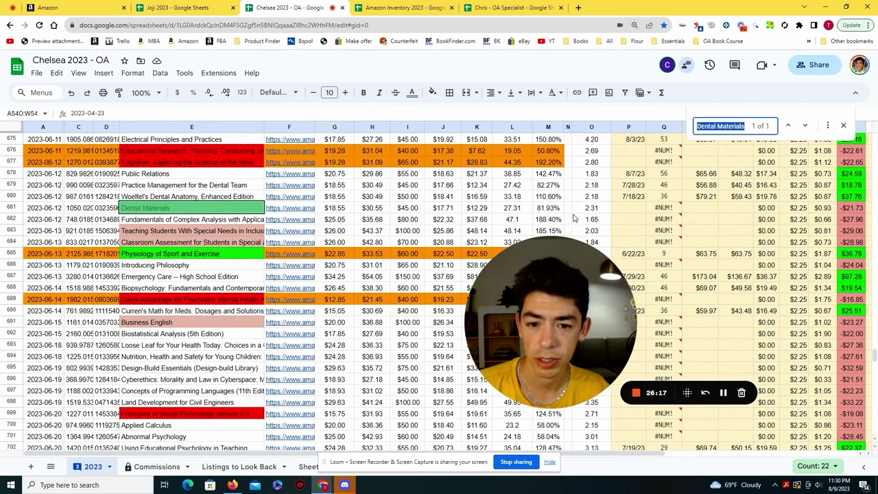
# Enter Date Sold 8/7/23 and Sale Price 60.43 for Dental Materials in row 681 of Chelsea 2023.
pyautogui.click(621, 210)
pyautogui.write('8/7')
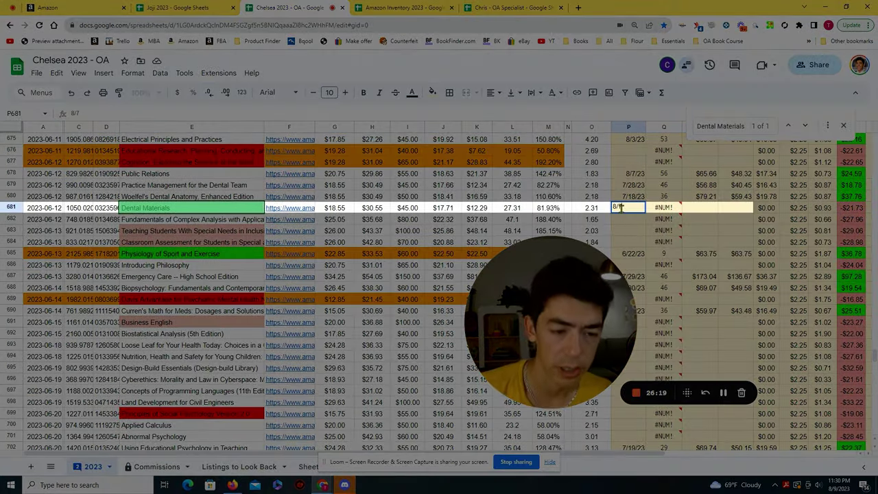
pyautogui.write('/23')
pyautogui.press('Return')
pyautogui.hotkey('ctrl', '1')
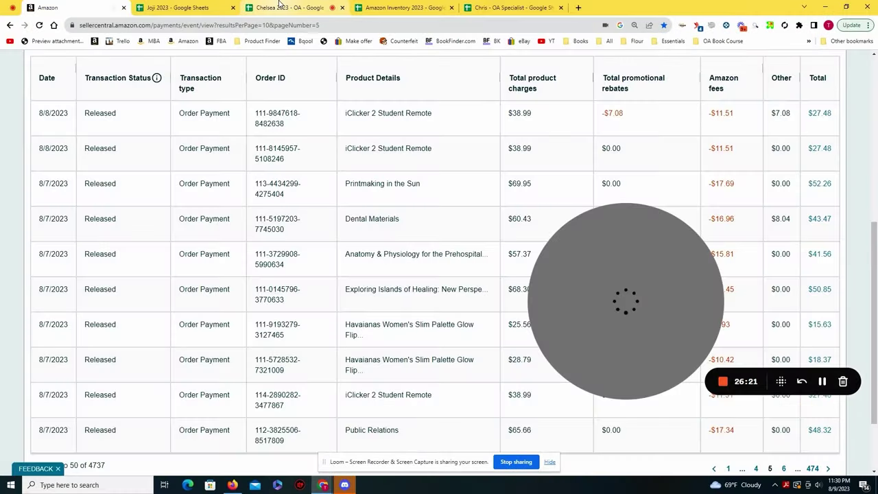
pyautogui.click(279, 6)
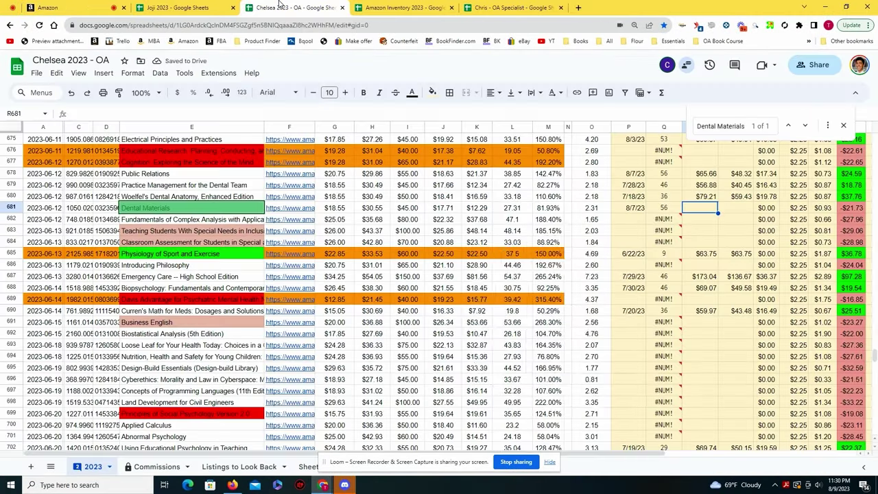
pyautogui.write('60.43')
pyautogui.press('Return')
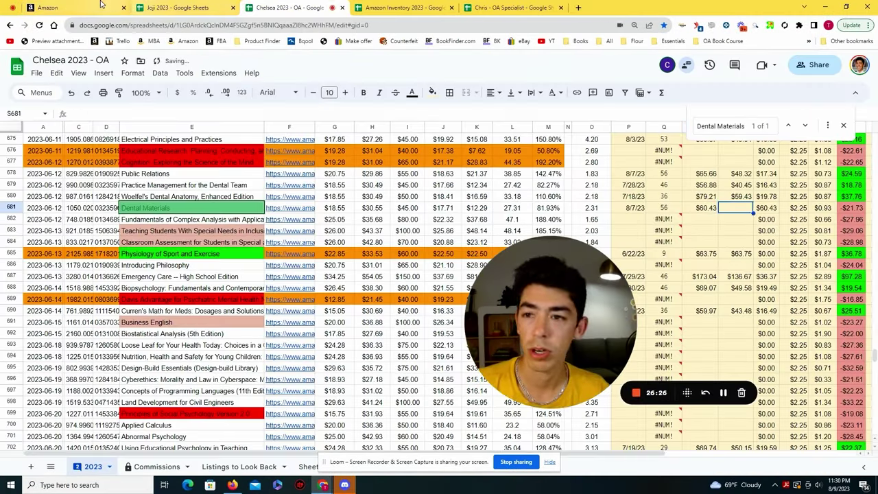
# Enter Proceeds of 43.47 for Dental Materials in row 681 of Chelsea 2023.
pyautogui.hotkey('ctrl', '1')
pyautogui.click(279, 5)
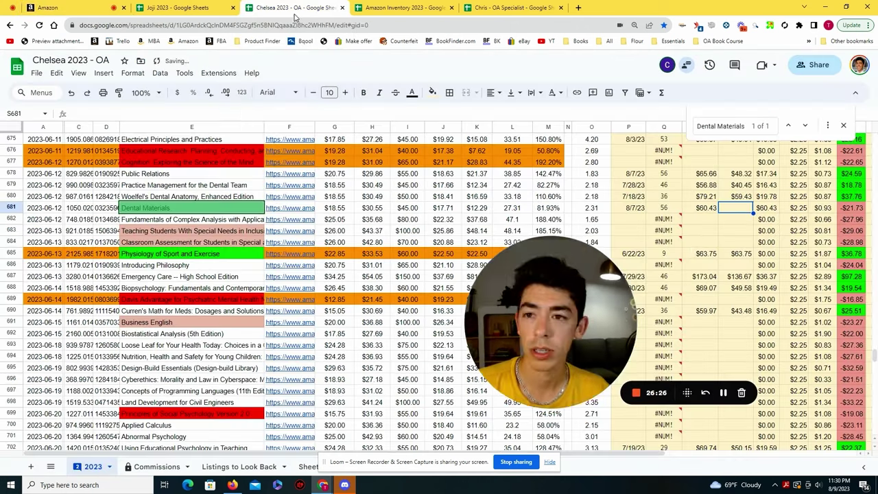
pyautogui.write('43')
pyautogui.press('Return')
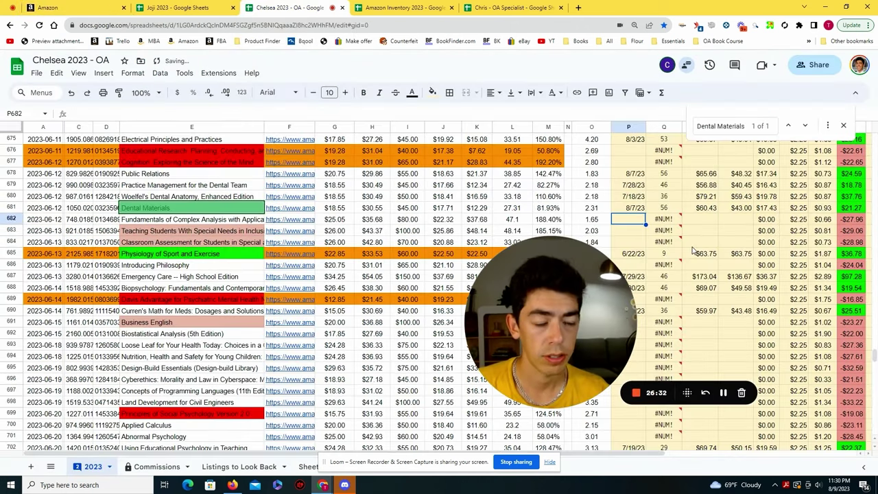
pyautogui.click(742, 212)
pyautogui.write('43.47')
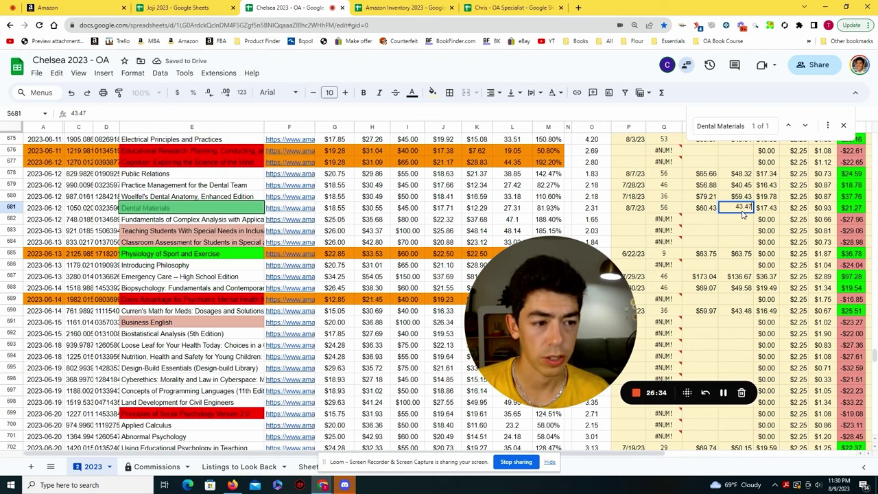
pyautogui.press('Return')
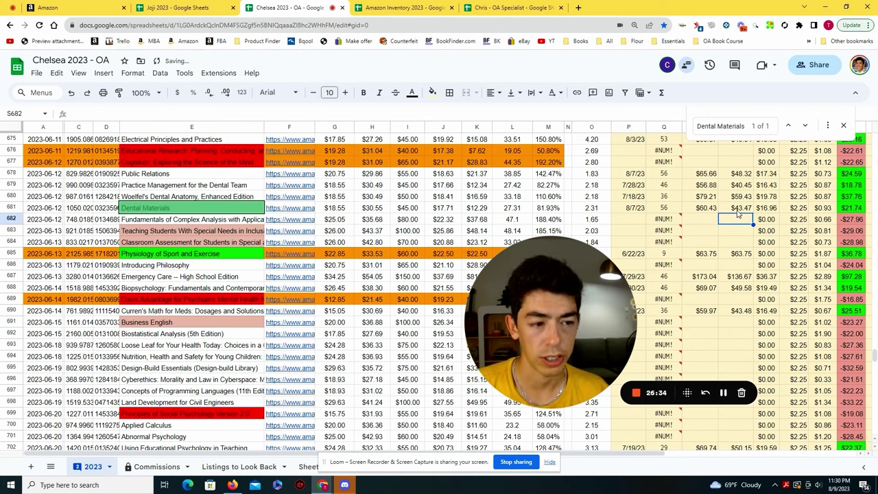
# Copy row 681's data through the Profit column into row 463 of the Commissions sheet.
pyautogui.click(39, 212)
pyautogui.hotkey('shift', 'space')
pyautogui.hotkey('ctrl', 'c')
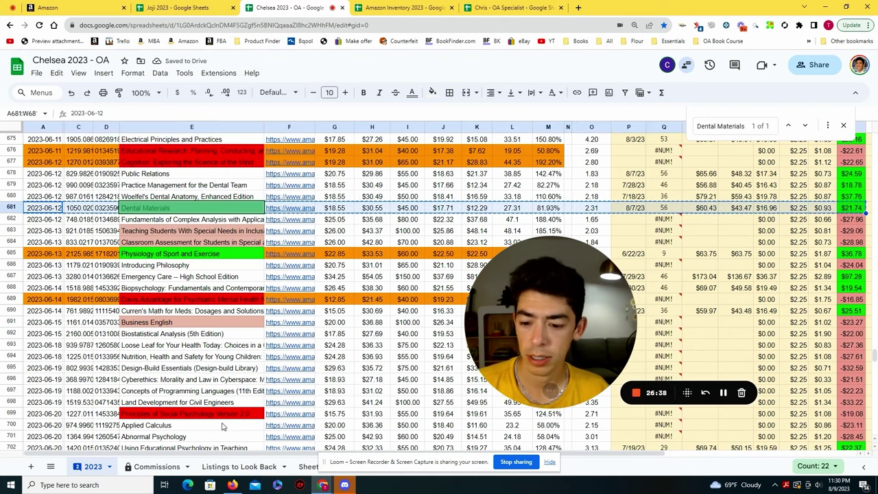
pyautogui.click(140, 464)
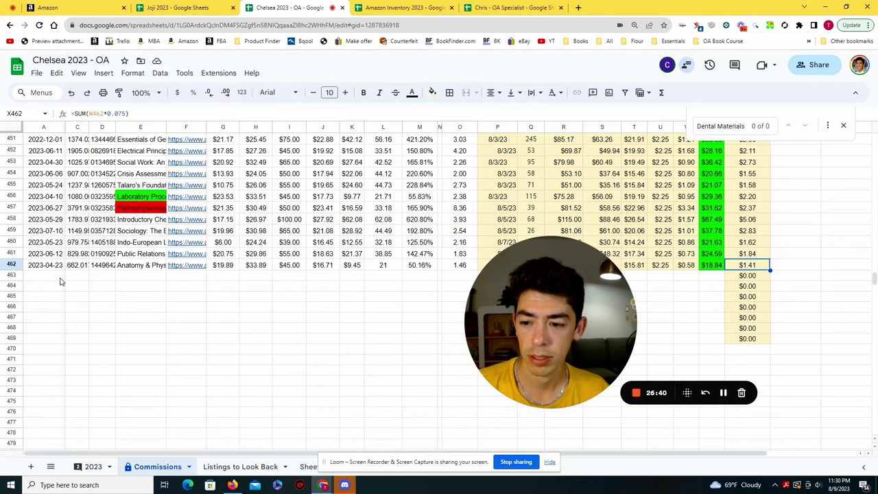
pyautogui.click(59, 277)
pyautogui.hotkey('ctrl', 'v')
pyautogui.click(222, 308)
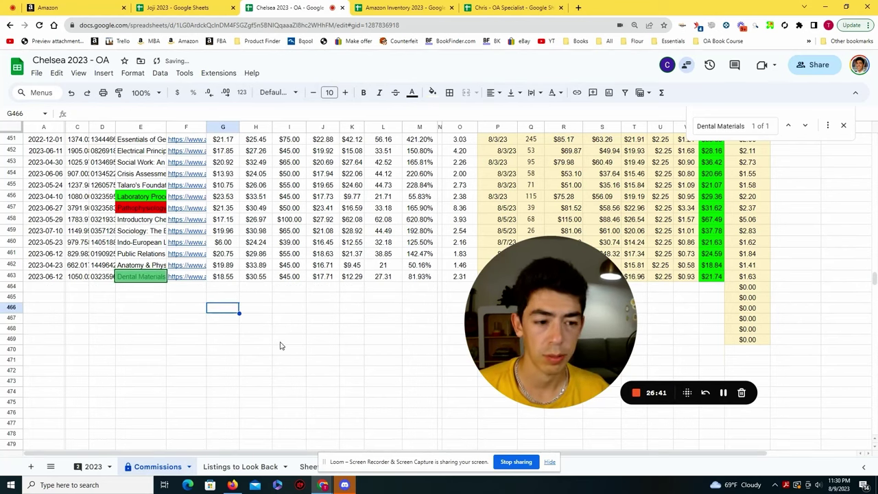
# Copy the "Printmaking in the Sun" title from the Amazon transactions and search for it in Joji 2023.
pyautogui.click(111, 5)
pyautogui.moveTo(421, 183); pyautogui.dragTo(343, 184)
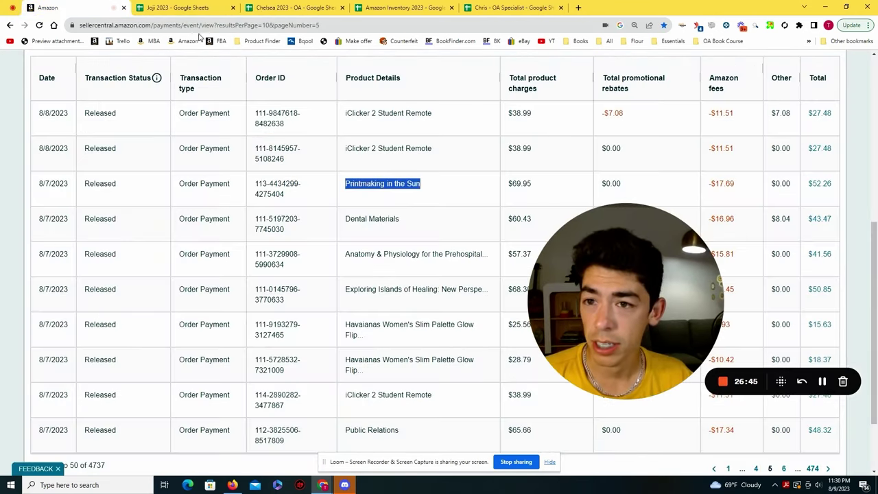
pyautogui.hotkey('ctrl', 'c')
pyautogui.click(179, 7)
pyautogui.hotkey('ctrl', 'f')
pyautogui.hotkey('ctrl', 'v')
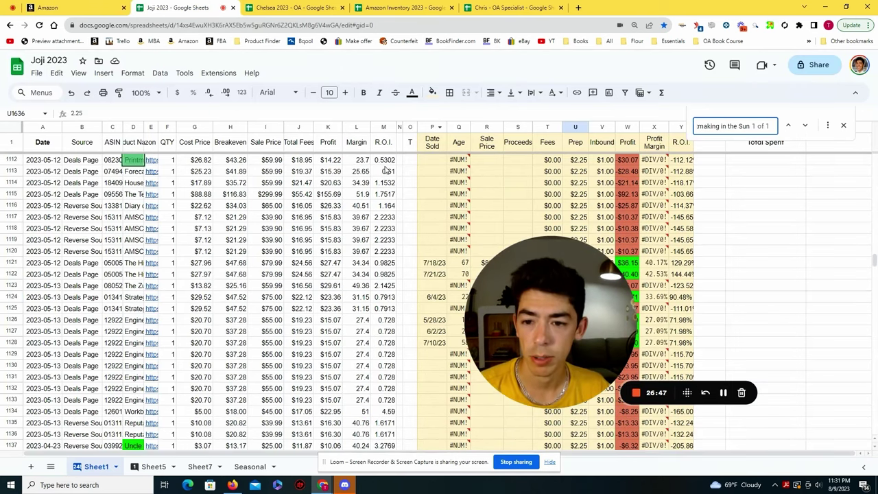
# Enter Date Sold 8/7/23 and Sale Price 69.95 for Printmaking in the Sun in row 1112 of Joji 2023.
pyautogui.click(424, 161)
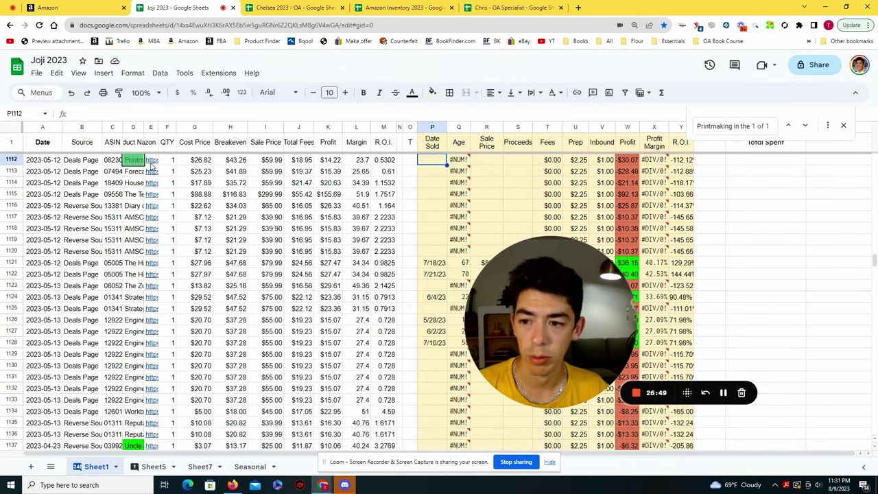
pyautogui.write('8/')
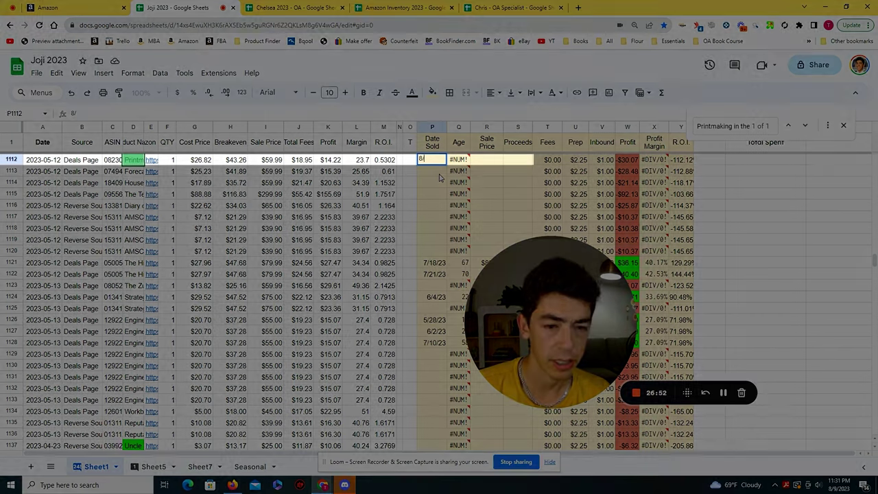
pyautogui.write('7/23')
pyautogui.press('Tab')
pyautogui.press('Tab')
pyautogui.click(62, 8)
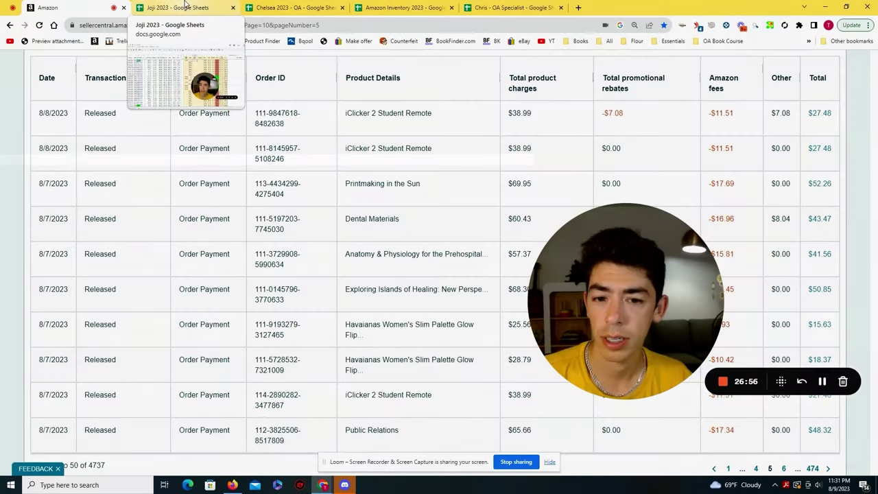
pyautogui.click(187, 5)
pyautogui.write('69')
pyautogui.press('Tab')
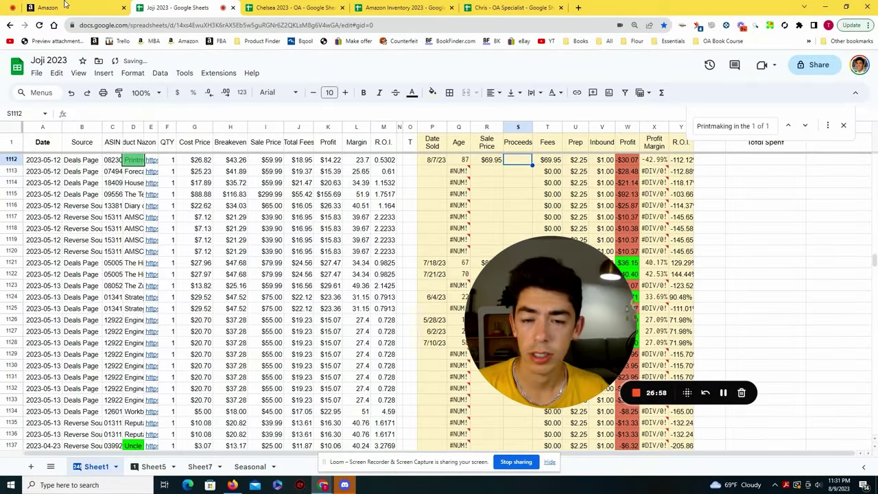
# Look up the Printmaking in the Sun total in the Amazon transactions and enter Proceeds of 52.26 in row 1112.
pyautogui.click(62, 8)
pyautogui.click(175, 6)
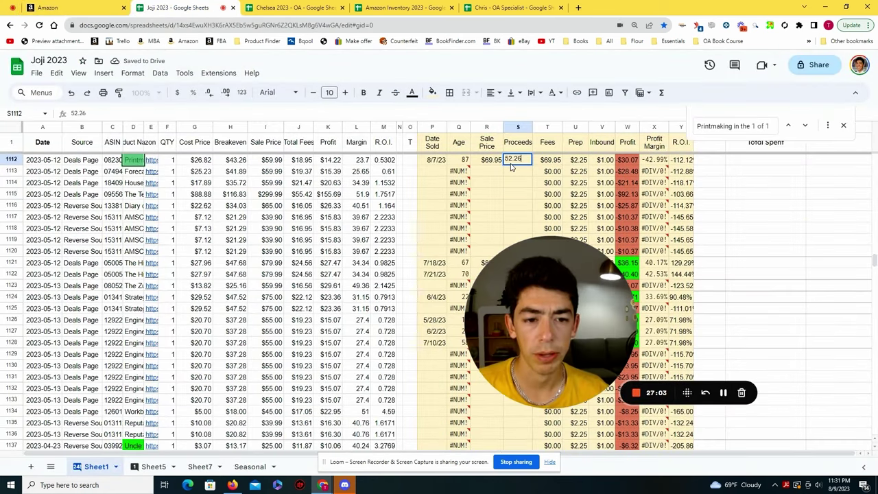
pyautogui.write('52.26')
pyautogui.press('Return')
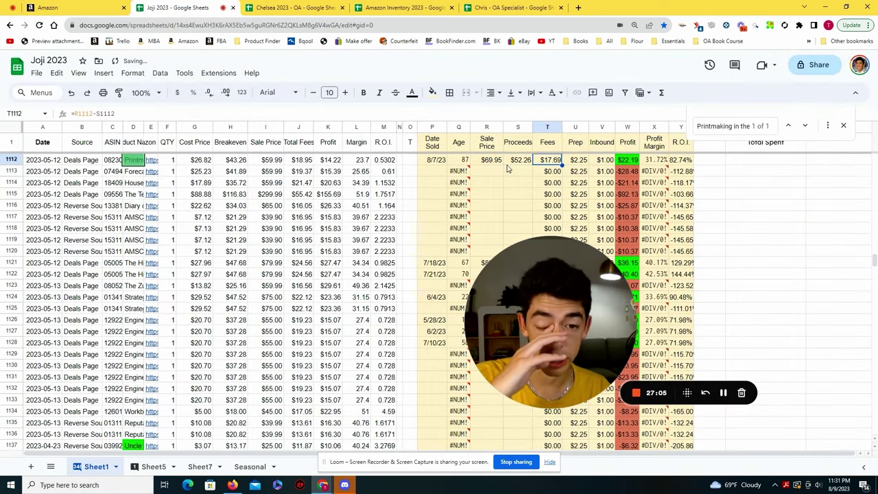
# Examine how row 1112's profit is built from the proceeds, cost price, prep and inbound amounts.
pyautogui.moveTo(502, 162); pyautogui.dragTo(523, 163)
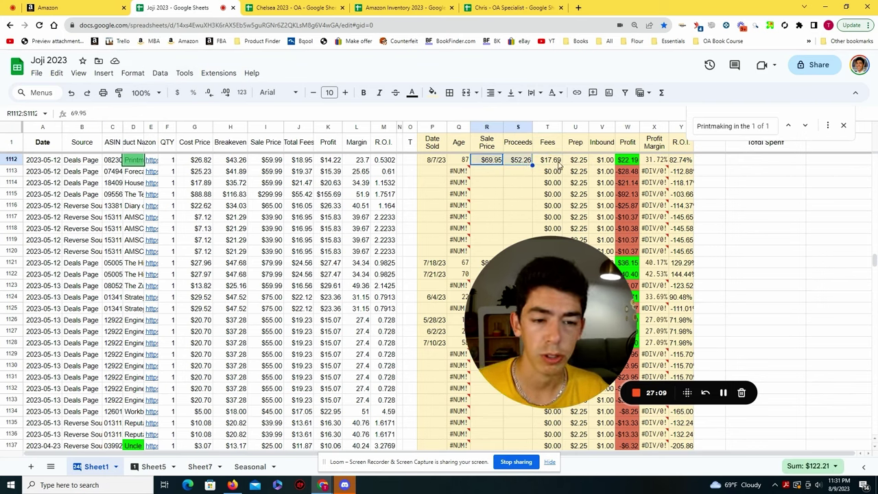
pyautogui.click(584, 162)
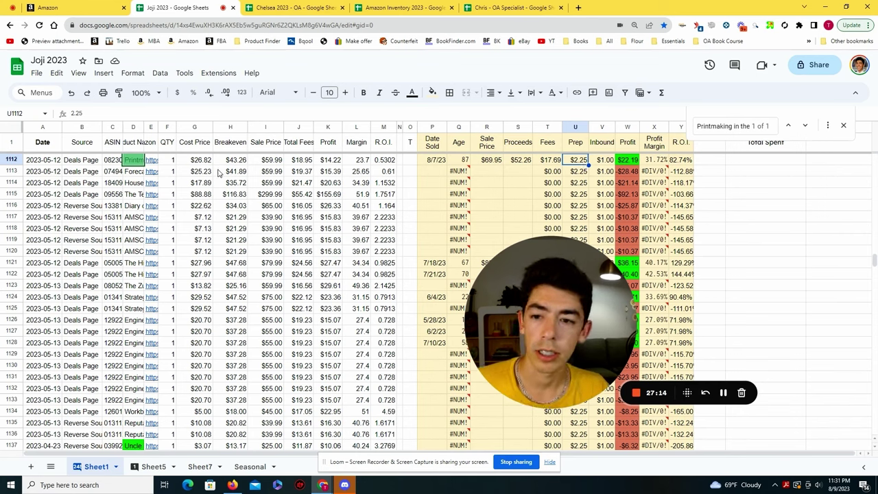
pyautogui.click(199, 161)
pyautogui.click(580, 162)
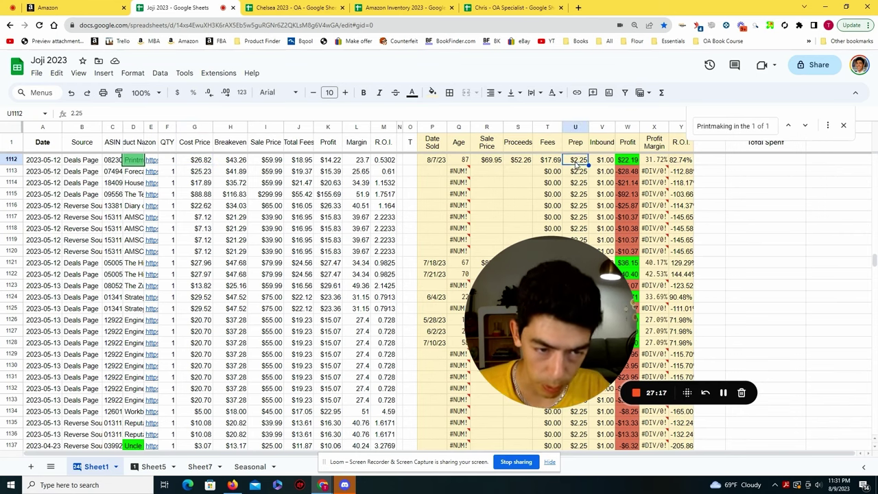
pyautogui.click(604, 163)
pyautogui.click(623, 162)
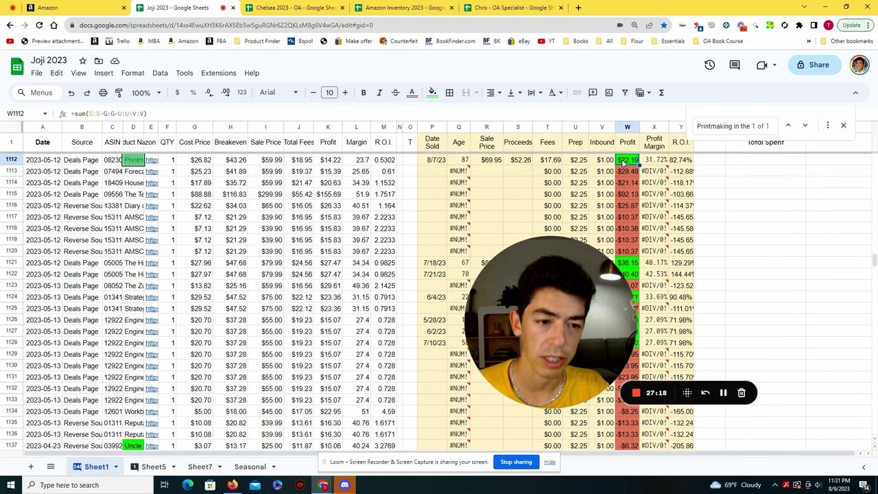
pyautogui.click(676, 162)
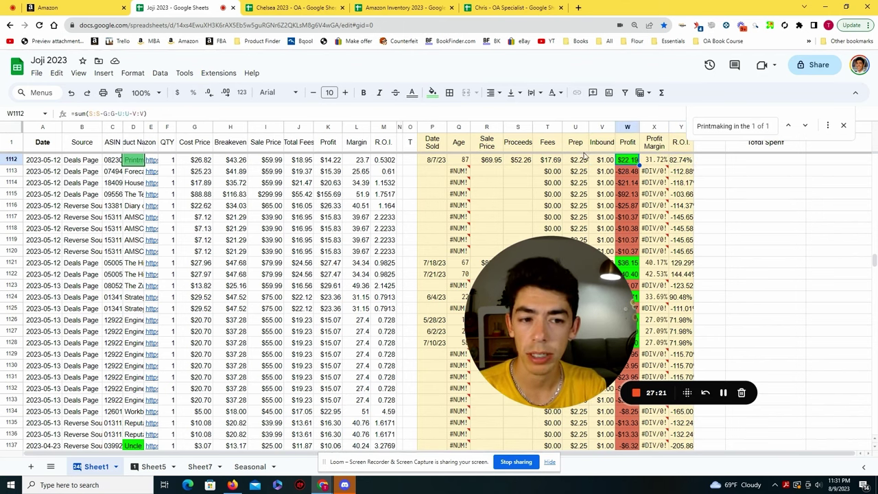
# Switch to the Amazon transactions and open page 4 of the results.
pyautogui.click(95, 7)
pyautogui.scroll(-3, 378, 191)
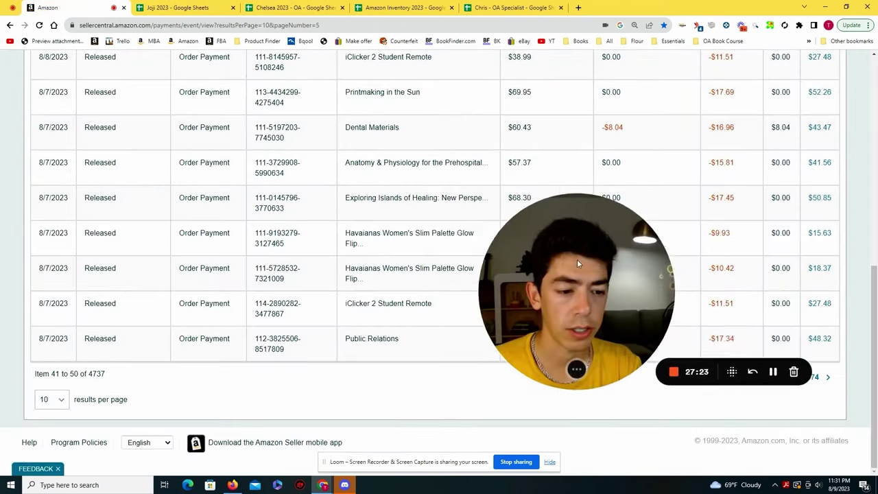
pyautogui.click(756, 375)
pyautogui.moveTo(496, 239); pyautogui.dragTo(685, 181)
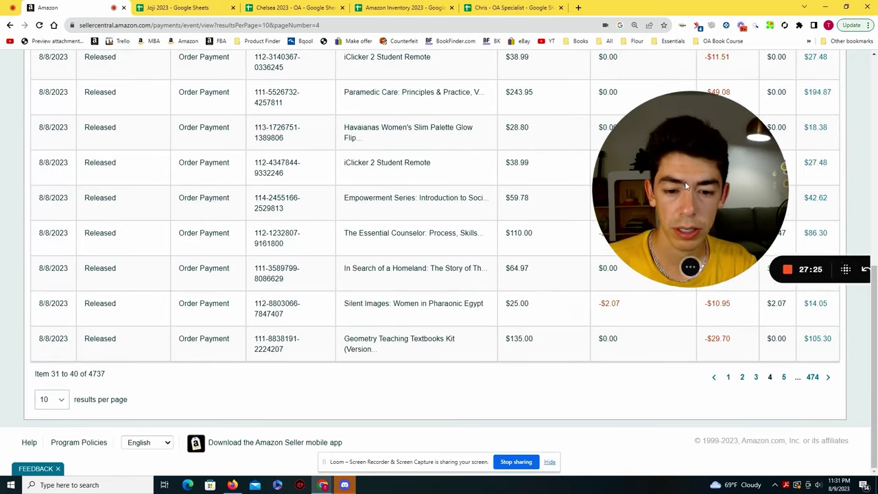
# Copy the "Geometry Teaching Textbooks Kit" title, search for it in Joji 2023 and go through the matches to the one in row 1820.
pyautogui.moveTo(344, 338); pyautogui.dragTo(454, 339)
pyautogui.hotkey('ctrl', 'c')
pyautogui.click(175, 7)
pyautogui.hotkey('ctrl', 'f')
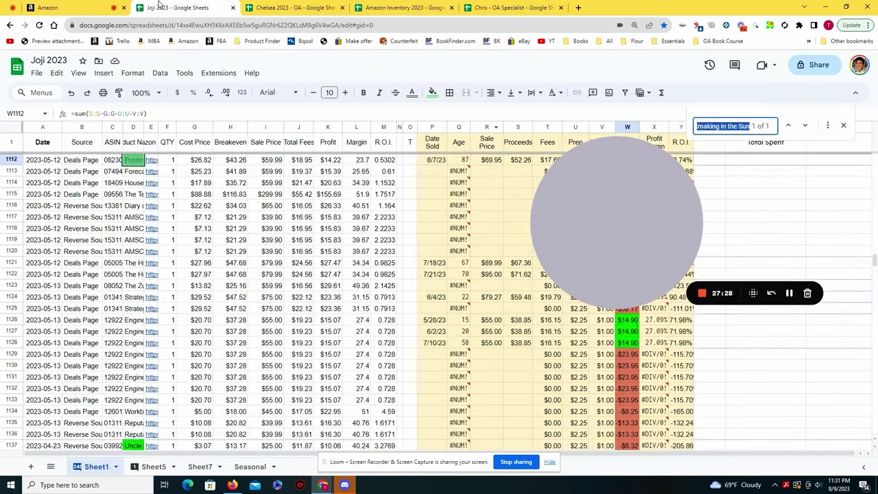
pyautogui.hotkey('ctrl', 'v')
pyautogui.click(806, 126)
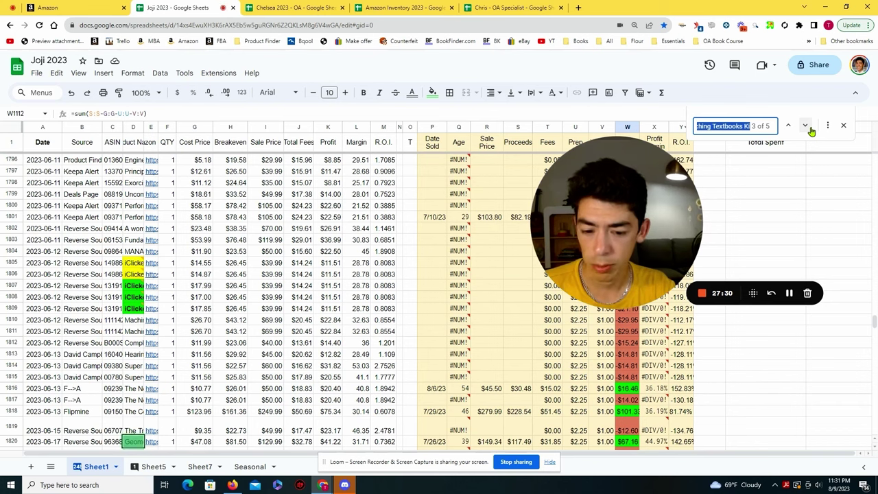
pyautogui.click(805, 125)
pyautogui.click(806, 126)
pyautogui.click(788, 126)
pyautogui.click(789, 125)
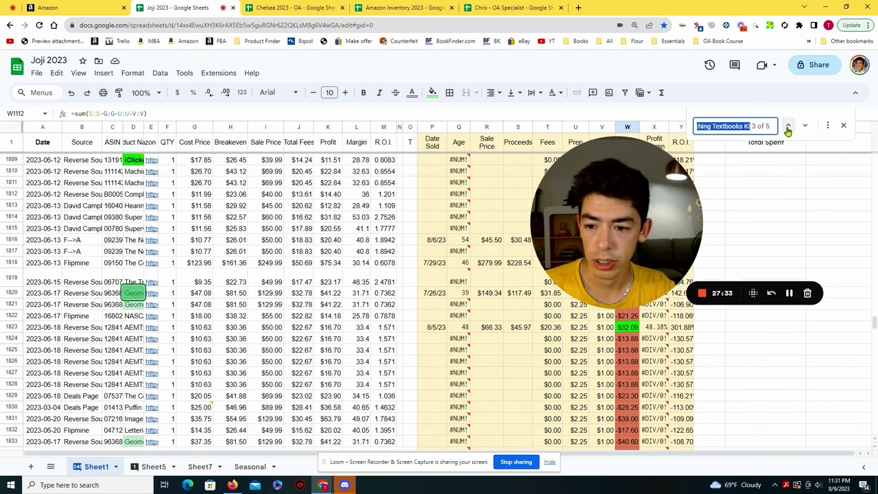
# Enter Date Sold 8/7/23 and Sale Price 135 for the Geometry Teaching Textbooks Kit in row 1821 of Joji 2023.
pyautogui.scroll(-2, 480, 309)
pyautogui.click(439, 247)
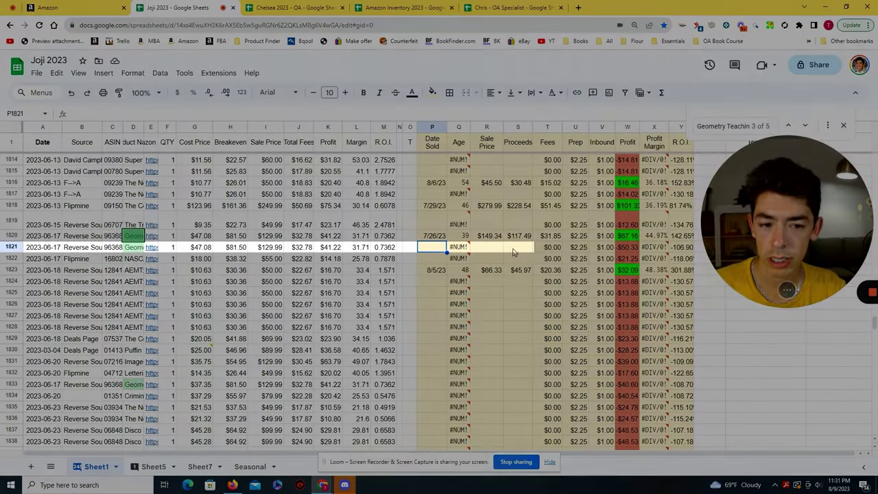
pyautogui.write('8/7/23')
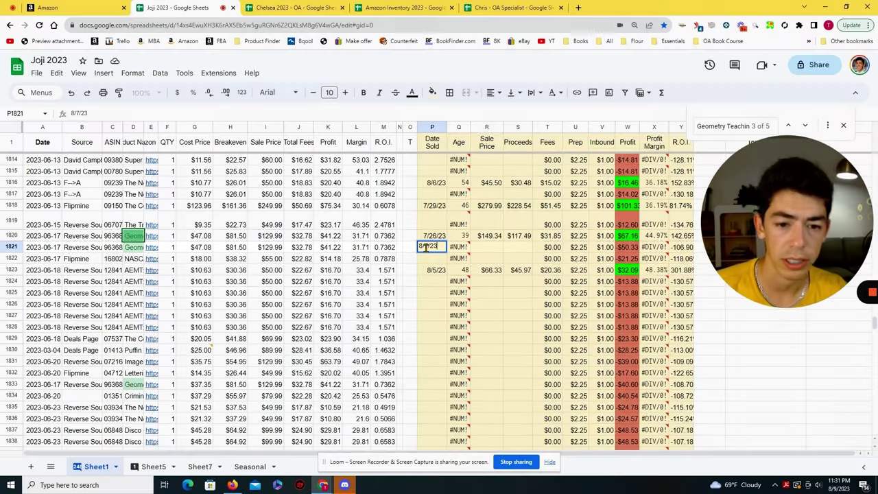
pyautogui.press('Tab')
pyautogui.press('Tab')
pyautogui.click(48, 8)
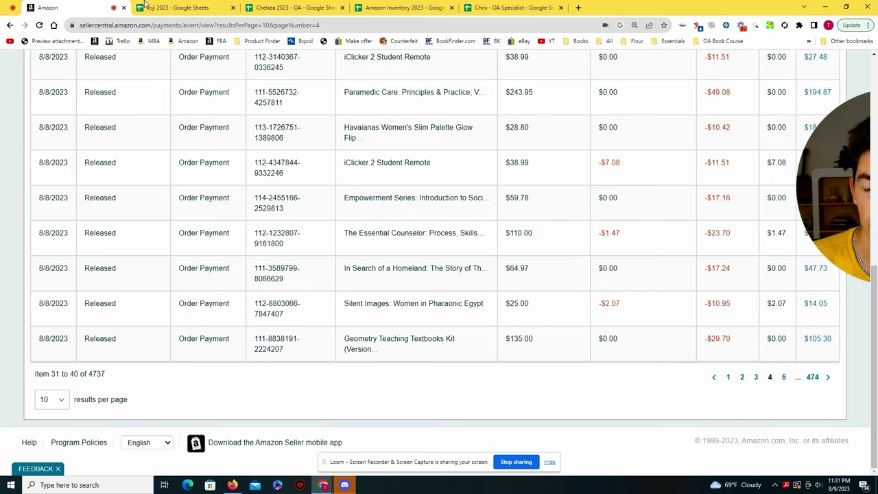
pyautogui.hotkey('ctrl', 'Tab')
pyautogui.write('135')
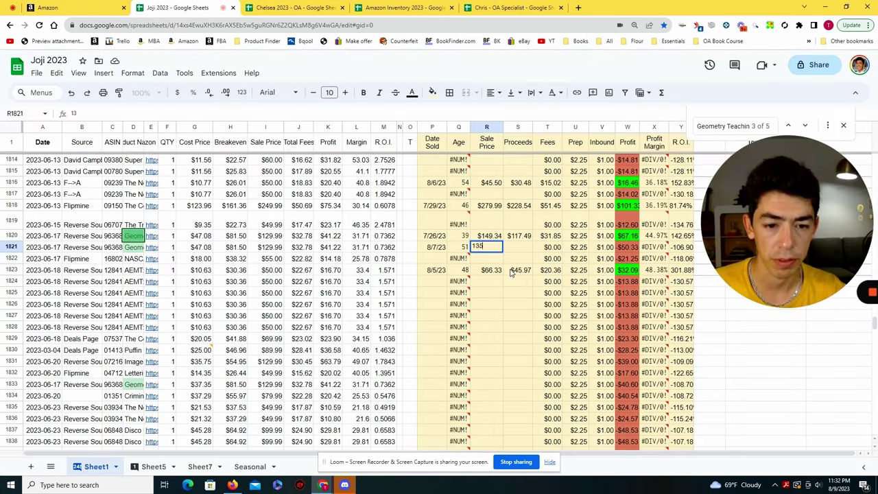
# Correct the Date Sold in row 1821 to 8/8/23.
pyautogui.click(432, 250)
pyautogui.write('8/8/23')
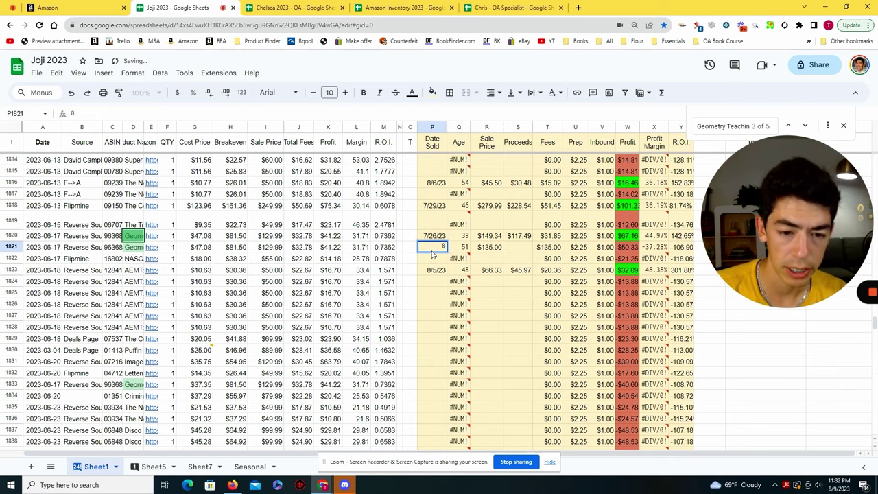
pyautogui.press('Tab')
pyautogui.press('Tab')
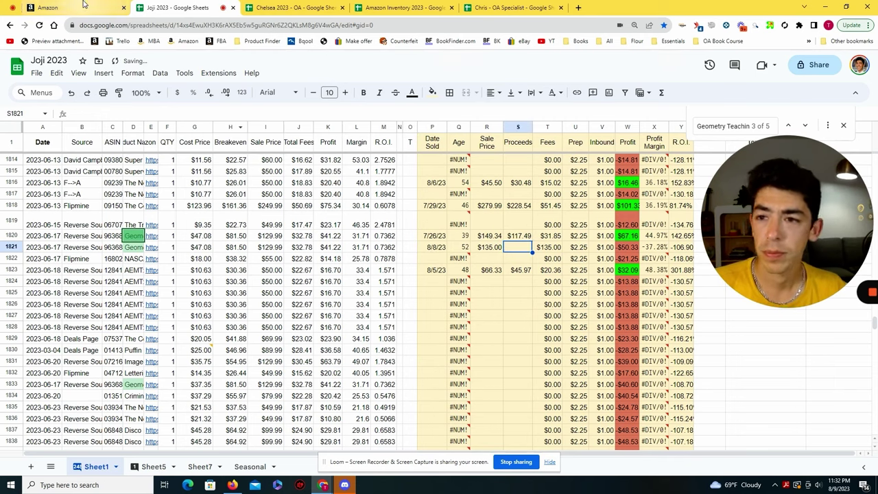
# Look up the geometry kit's total in the Amazon transactions, enter Proceeds of 105.3 in row 1821, and return to the transactions.
pyautogui.click(62, 8)
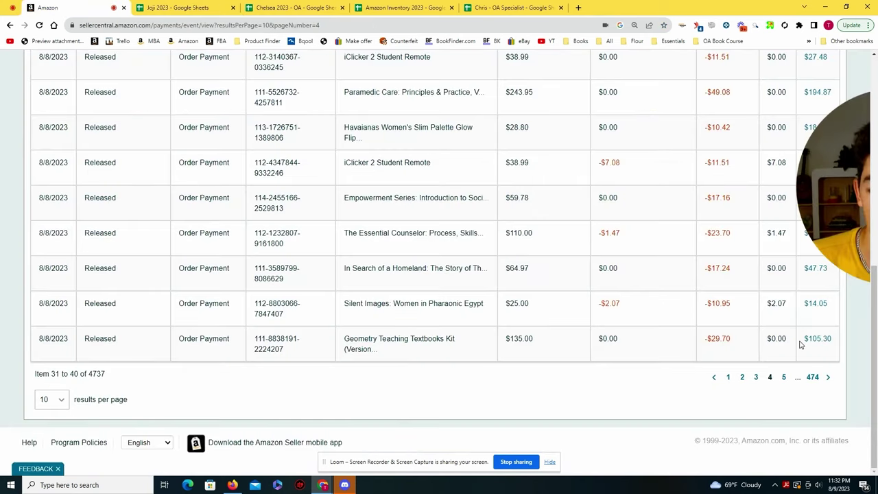
pyautogui.click(199, 7)
pyautogui.write('10')
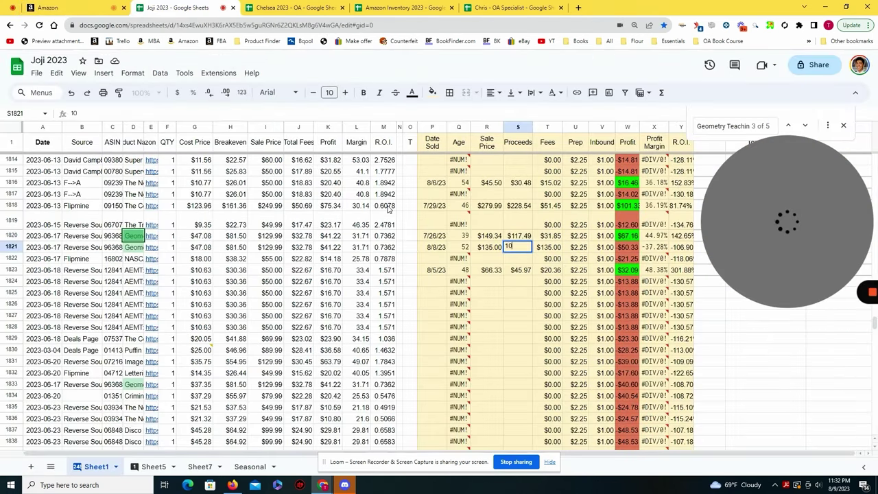
pyautogui.write('5.3')
pyautogui.press('Return')
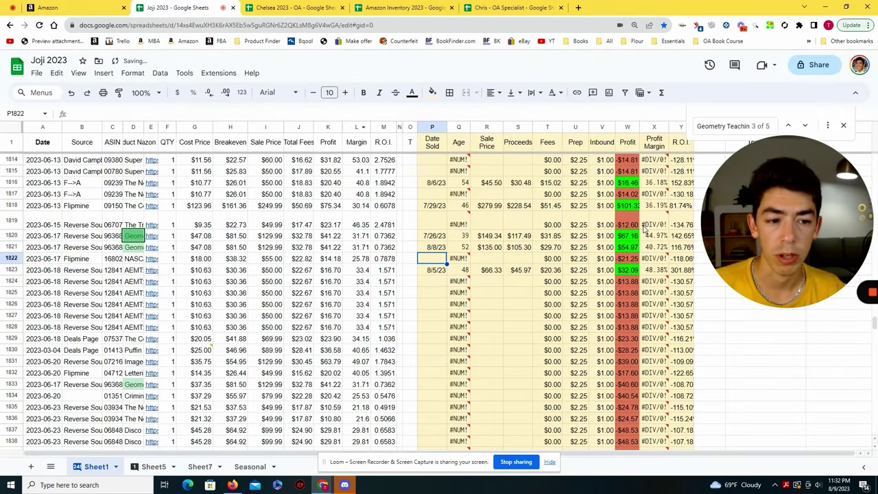
pyautogui.click(47, 7)
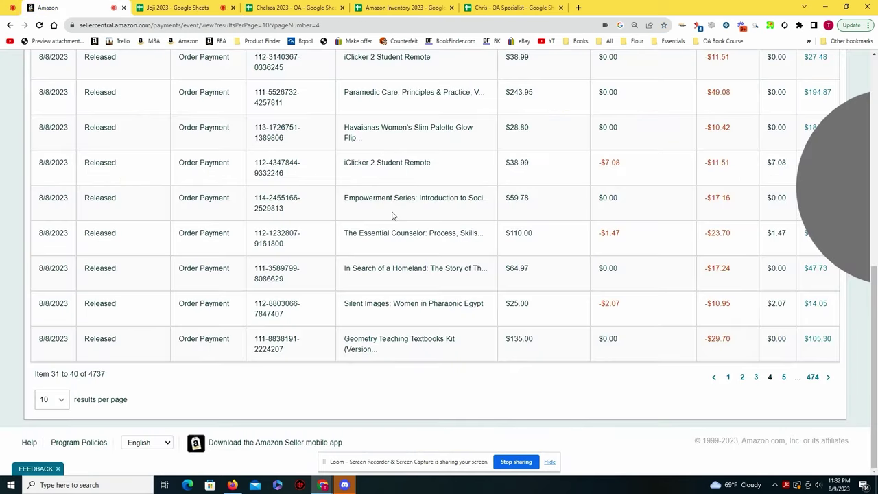
# Copy the "Silent Images: Women in Pharaonic Egypt" title from the Amazon transactions and search for it in Joji 2023.
pyautogui.moveTo(344, 303); pyautogui.dragTo(449, 306)
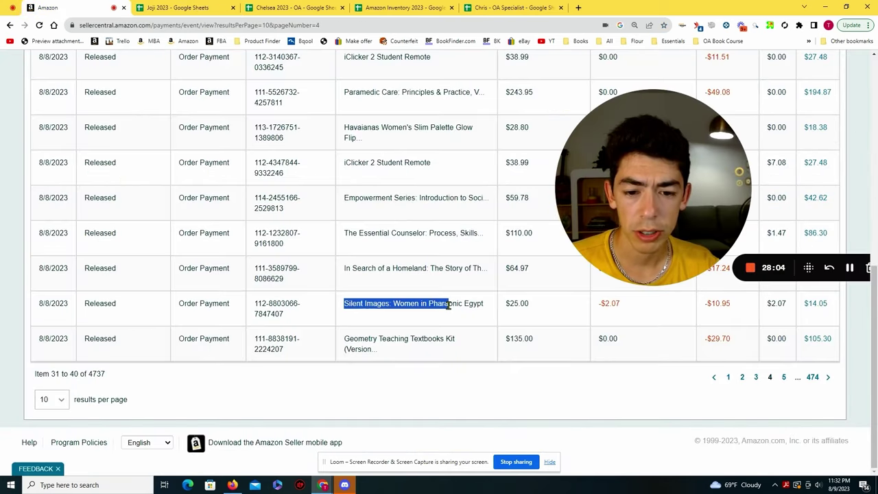
pyautogui.hotkey('ctrl', 'c')
pyautogui.click(177, 7)
pyautogui.hotkey('ctrl', 'f')
pyautogui.hotkey('ctrl', 'v')
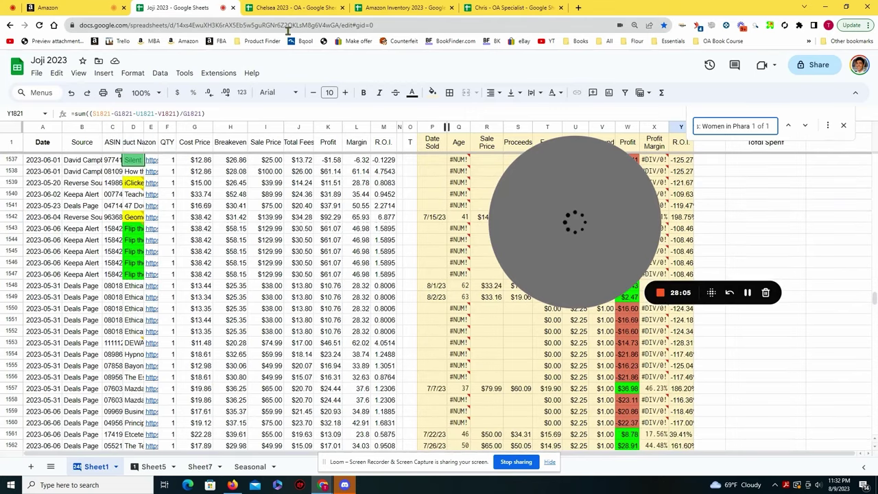
pyautogui.scroll(1, 393, 199)
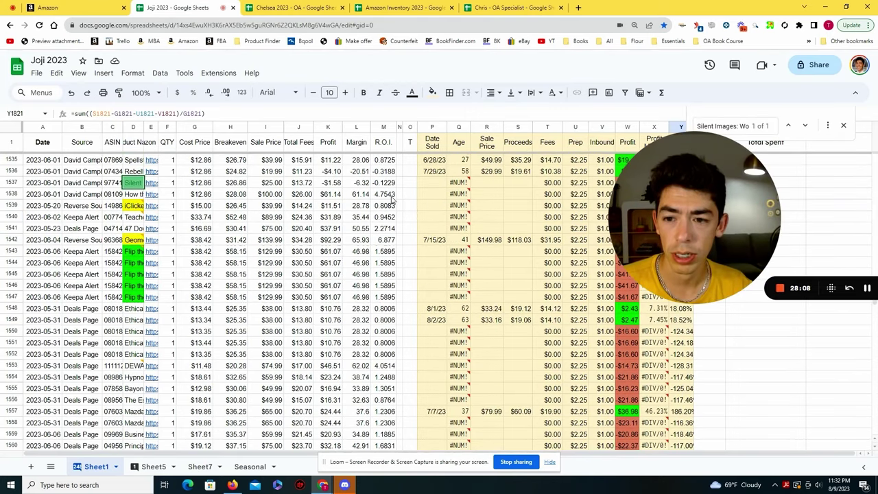
# Record the Silent Images sale in row 1537 with Date Sold 8/8/23, Sale Price 25 and Proceeds 14.05 from the Amazon transactions.
pyautogui.click(432, 183)
pyautogui.write('8')
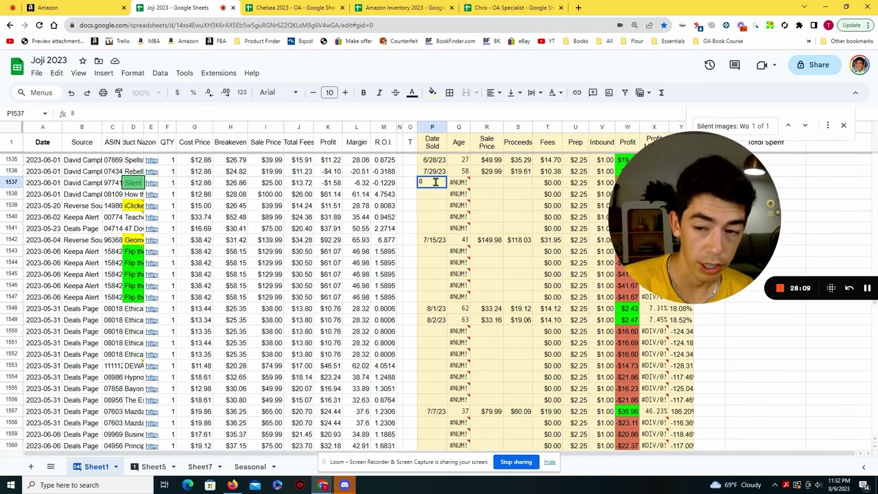
pyautogui.write('/')
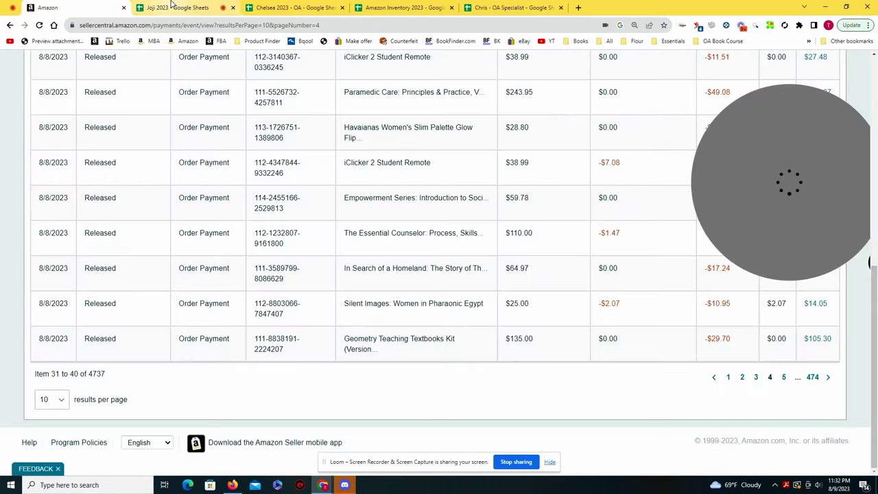
pyautogui.click(171, 7)
pyautogui.click(518, 183)
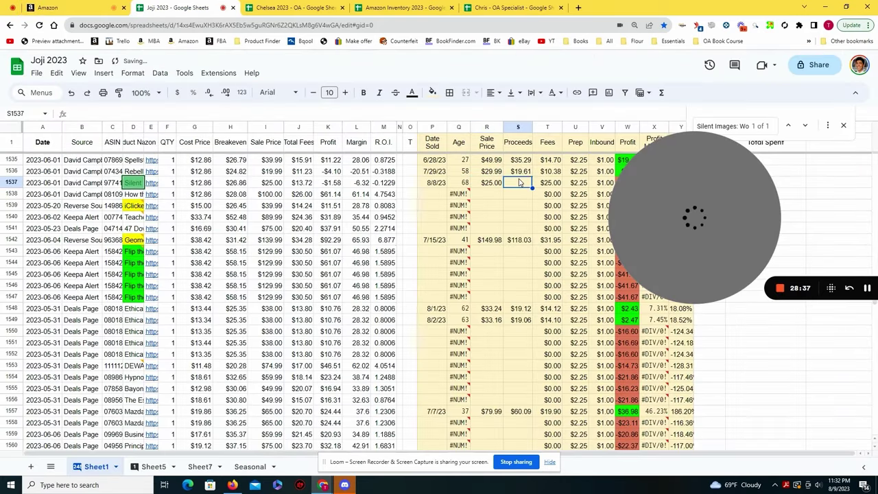
pyautogui.write('14.05')
pyautogui.press('Return')
pyautogui.press('Down')
pyautogui.press('Down')
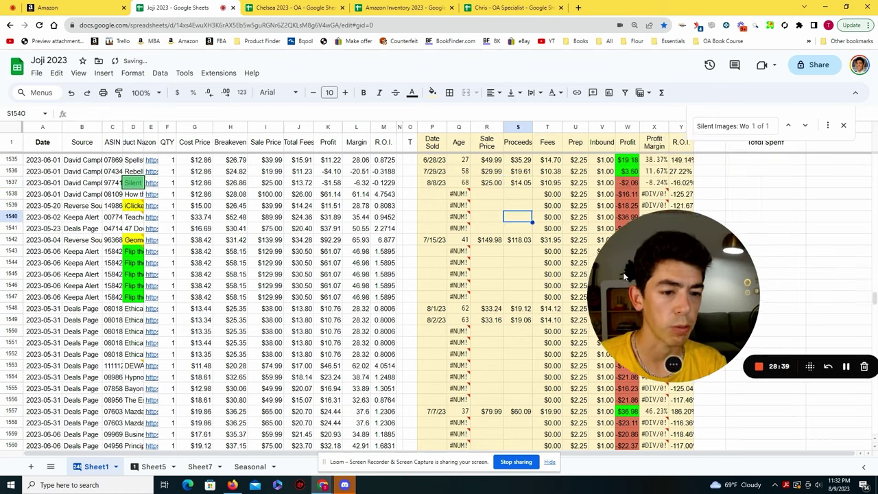
# Compare the Silent Images profit in row 1537 with the profits of the neighbouring items from the same source in rows 1533 to 1536.
pyautogui.click(630, 184)
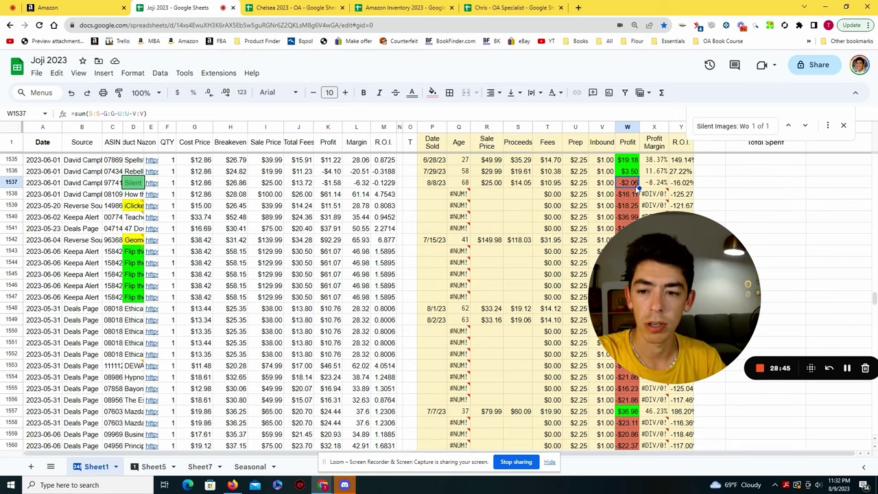
pyautogui.scroll(1, 221, 263)
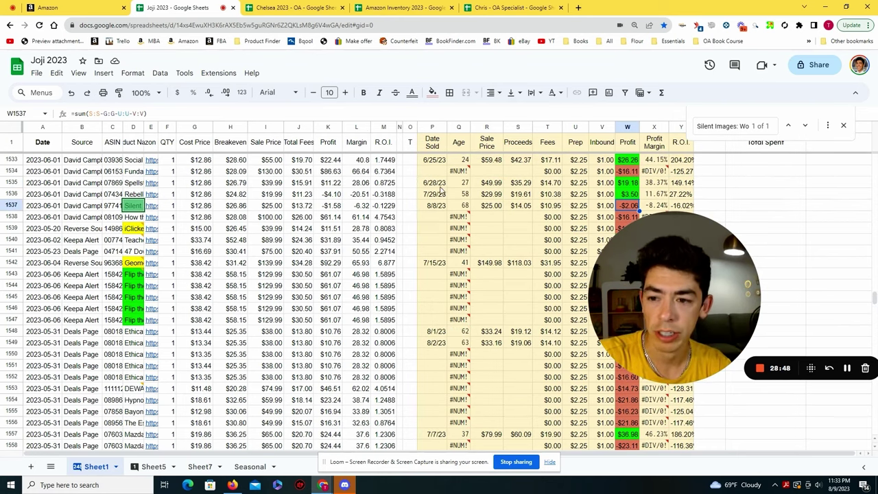
pyautogui.moveTo(437, 184); pyautogui.dragTo(622, 199)
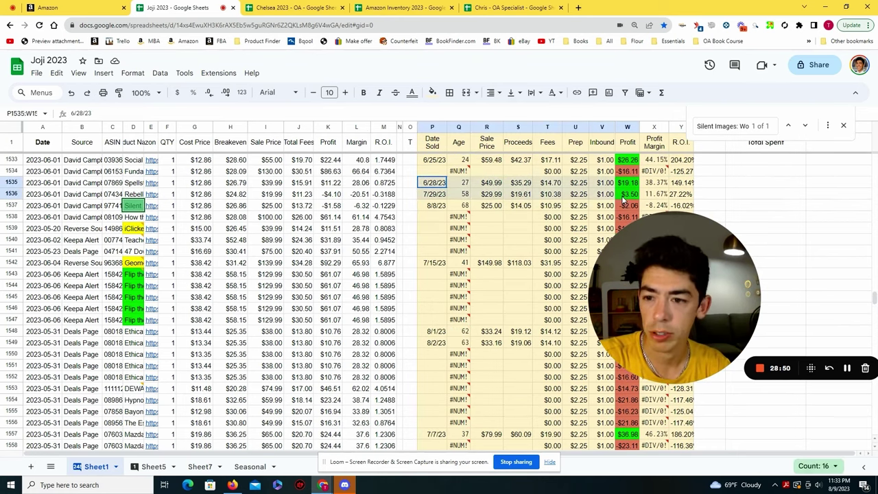
pyautogui.scroll(1, 607, 205)
pyautogui.click(628, 183)
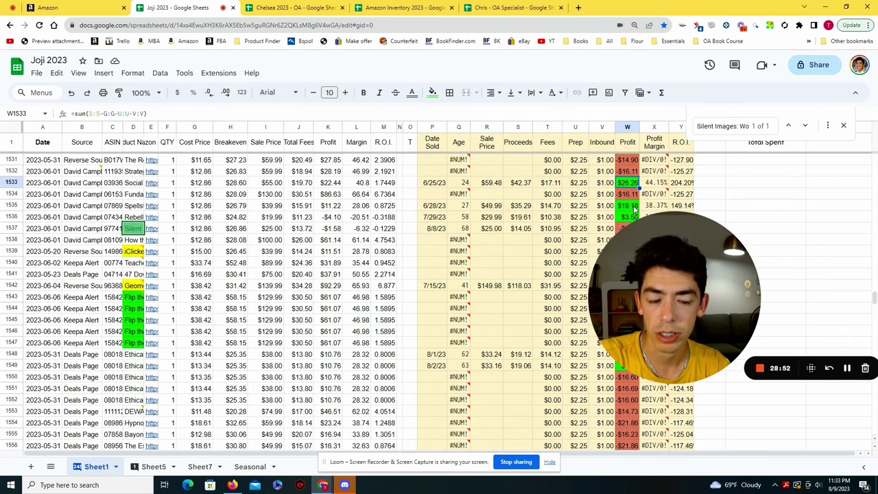
pyautogui.click(635, 208)
pyautogui.click(630, 218)
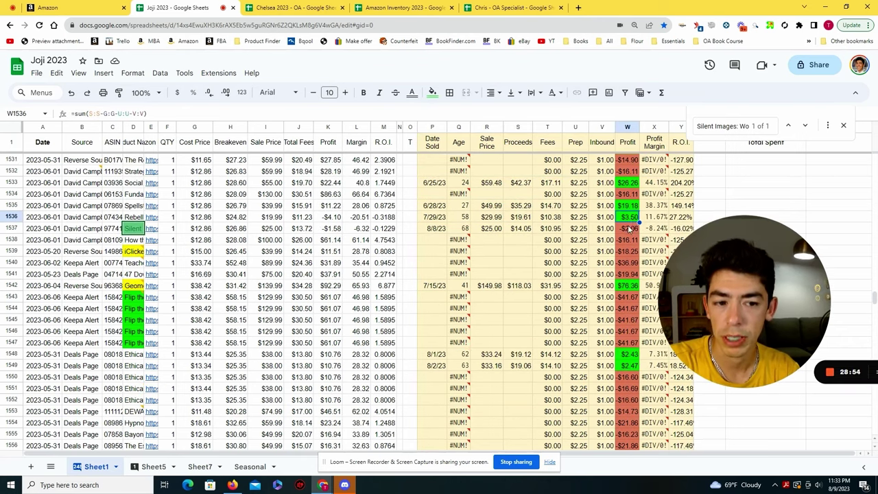
pyautogui.click(627, 230)
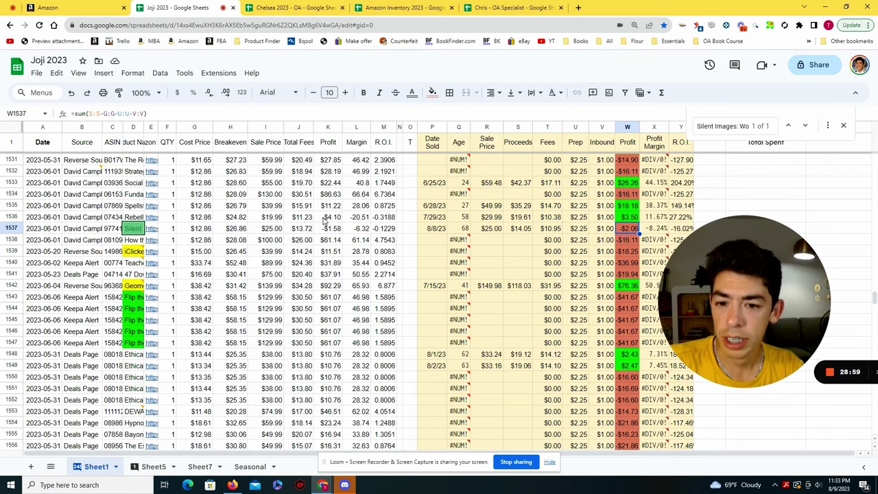
pyautogui.click(274, 196)
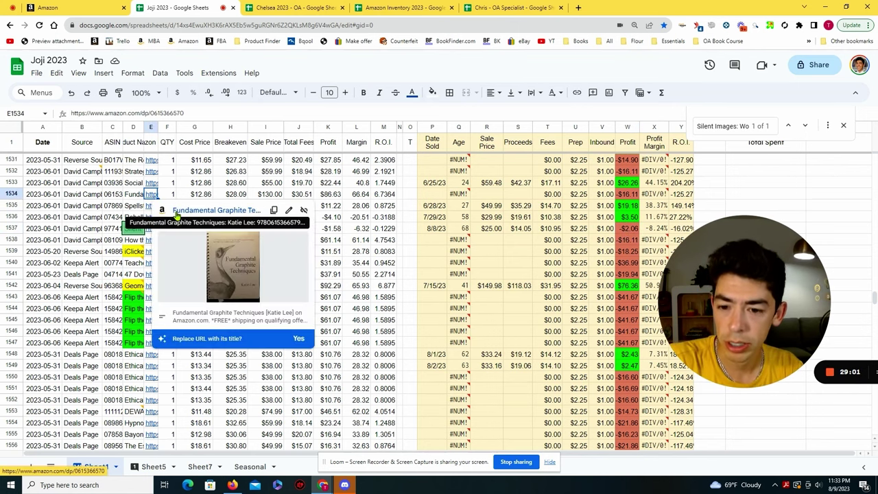
pyautogui.press('Escape')
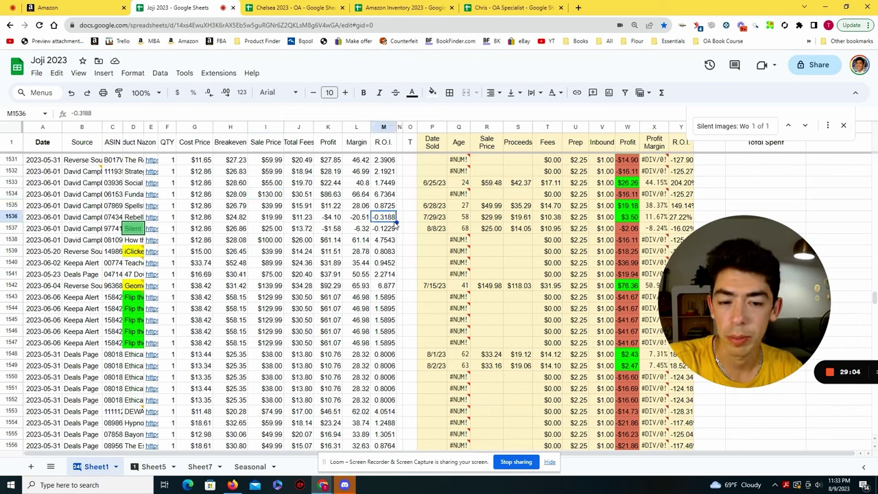
pyautogui.click(637, 196)
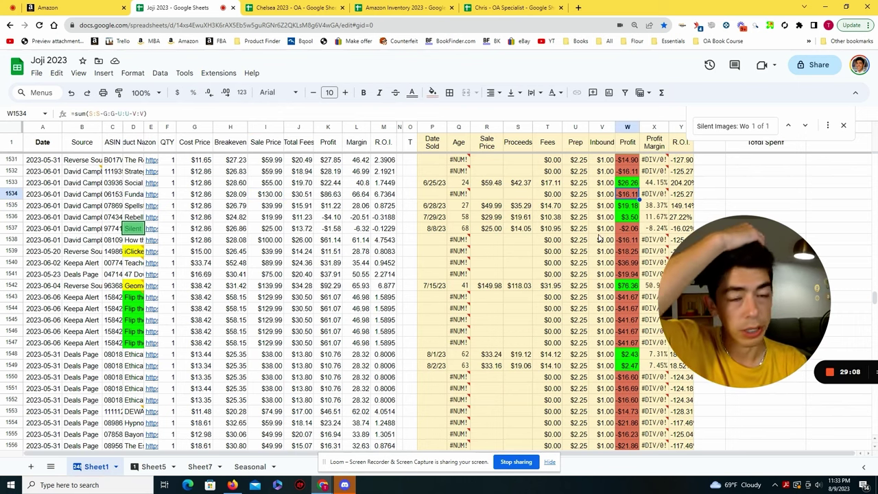
# Copy the "In Search of a Homeland" title from the Amazon transactions and find its next unsold row, 1882, in Joji 2023.
pyautogui.click(48, 8)
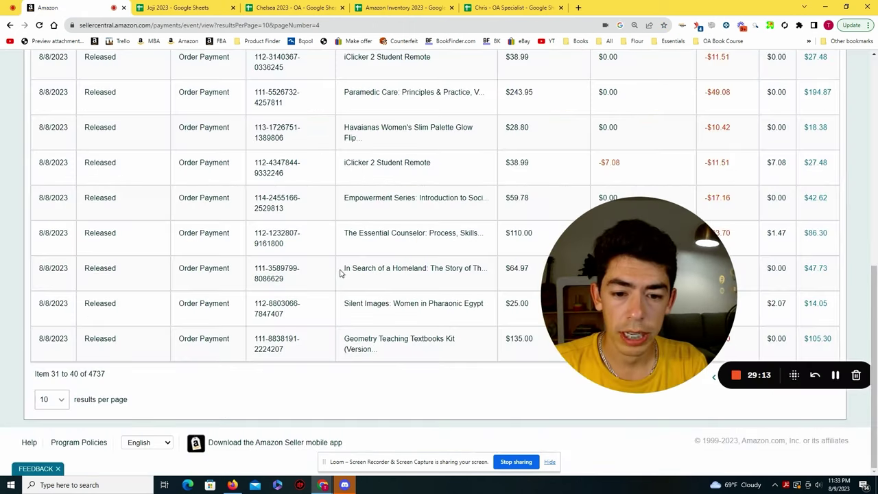
pyautogui.moveTo(343, 269); pyautogui.dragTo(450, 268)
pyautogui.hotkey('ctrl', 'c')
pyautogui.click(175, 7)
pyautogui.hotkey('ctrl', 'f')
pyautogui.hotkey('ctrl', 'v')
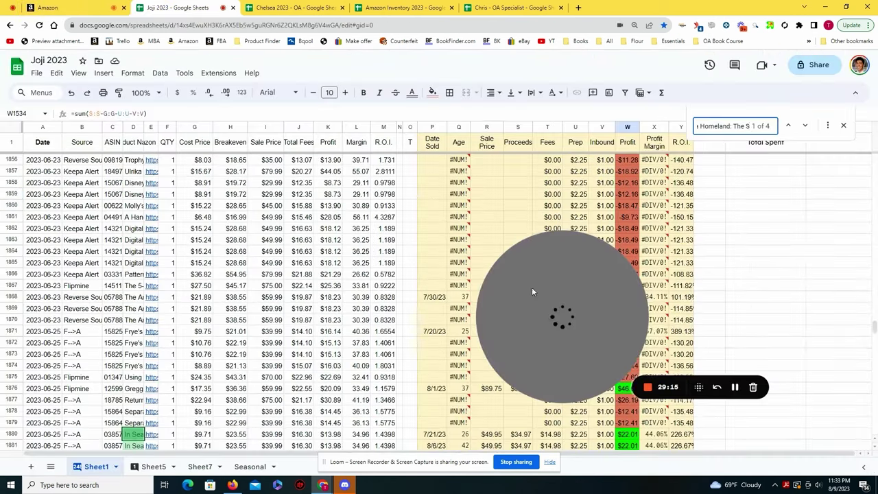
pyautogui.scroll(-1, 424, 291)
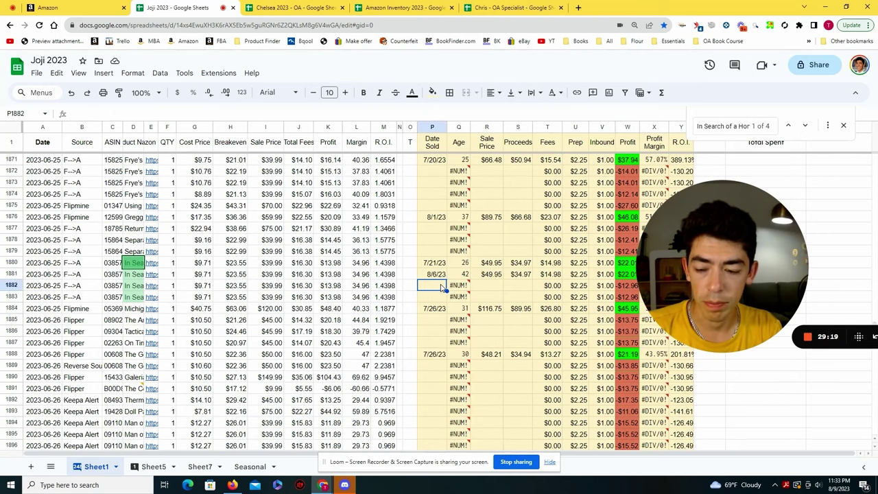
# Enter Date Sold 8/8/23 and Sale Price 64.97 for In Search of a Homeland in row 1882 of Joji 2023.
pyautogui.click(103, 8)
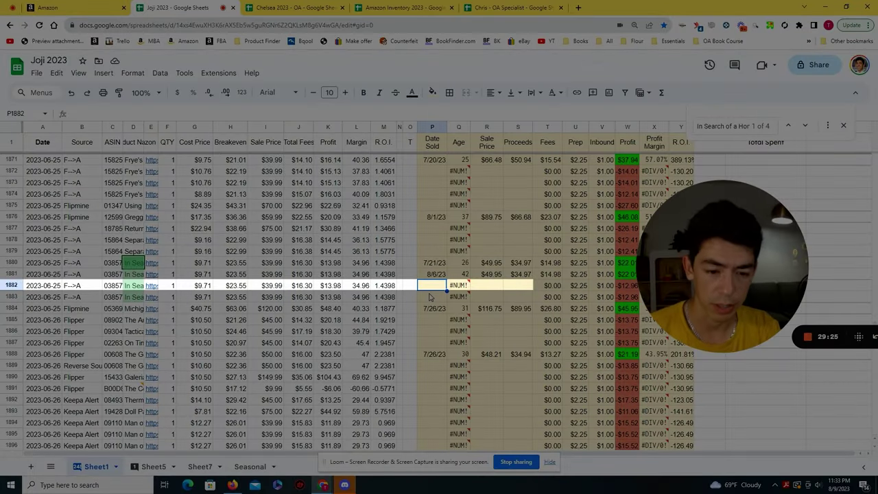
pyautogui.write('8')
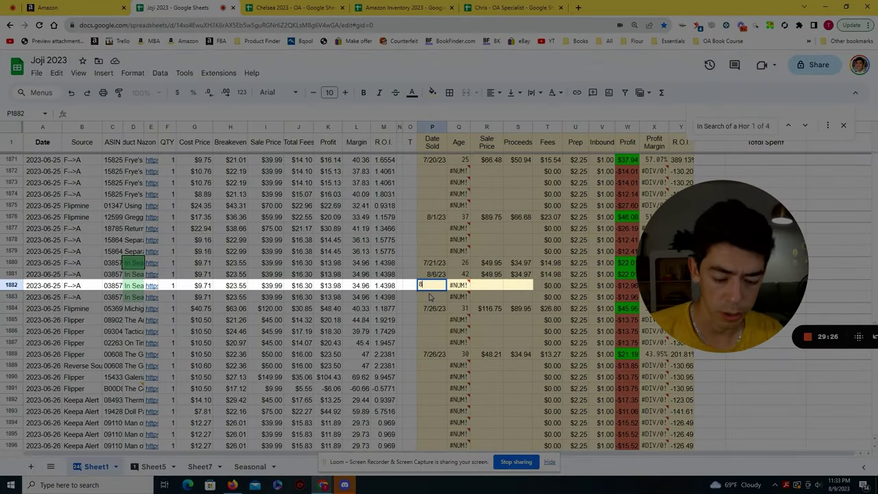
pyautogui.write('/8/23')
pyautogui.press('Tab')
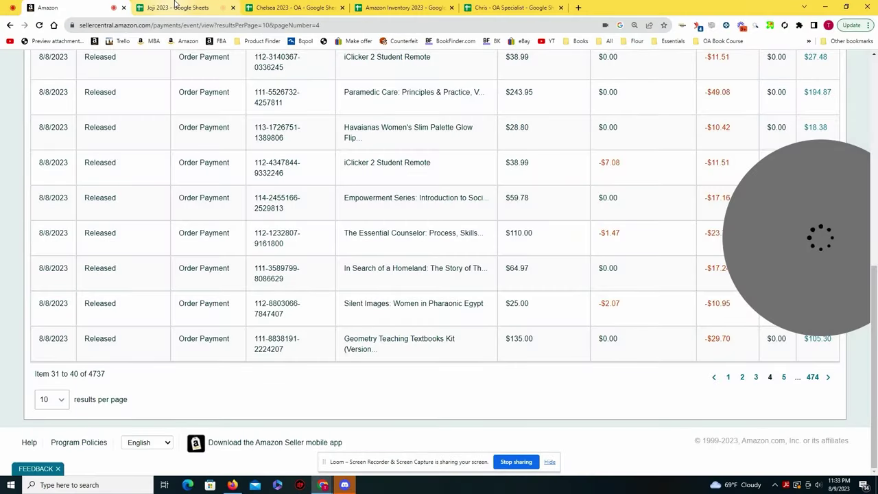
pyautogui.click(176, 5)
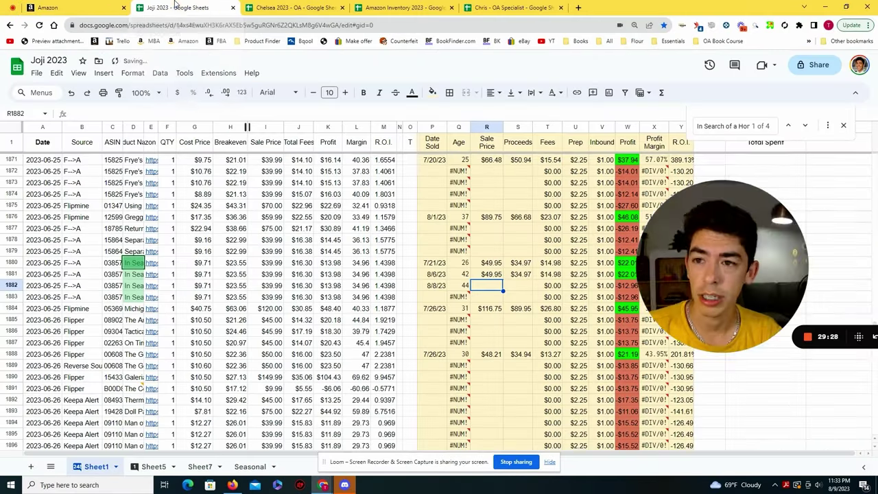
pyautogui.write('97')
pyautogui.press('Tab')
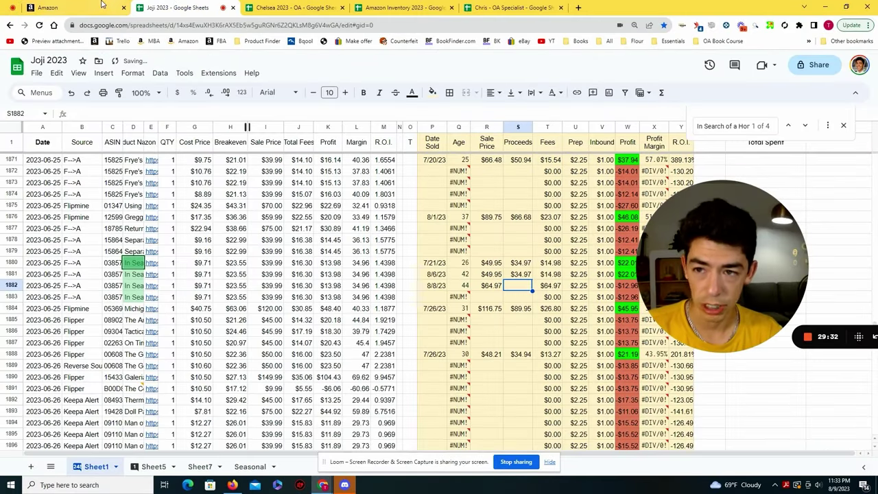
# Look up the In Search of a Homeland total in the Amazon transactions and enter Proceeds of 47.73 in row 1882.
pyautogui.hotkey('ctrl', 'shift', 'Tab')
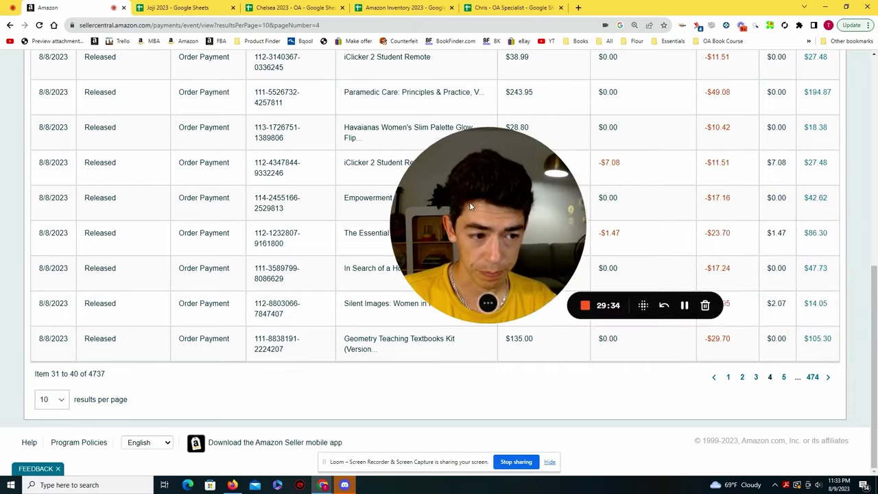
pyautogui.hotkey('ctrl', 'Tab')
pyautogui.write('47.73')
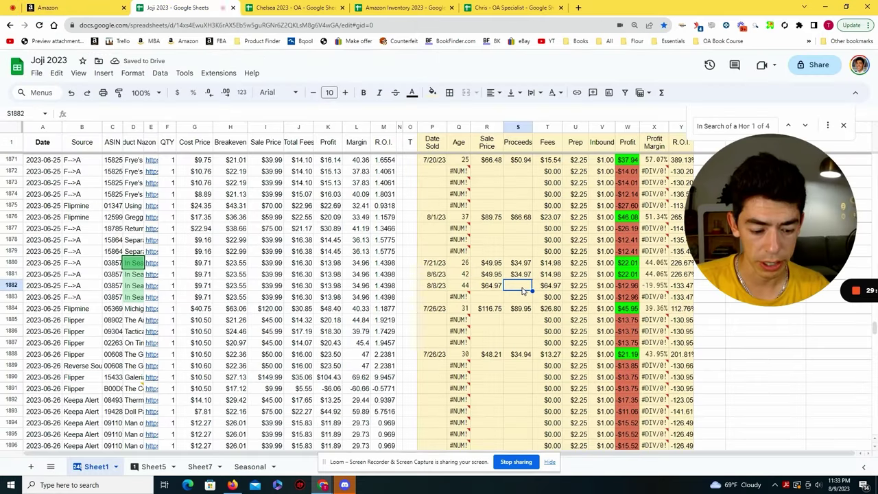
pyautogui.press('Return')
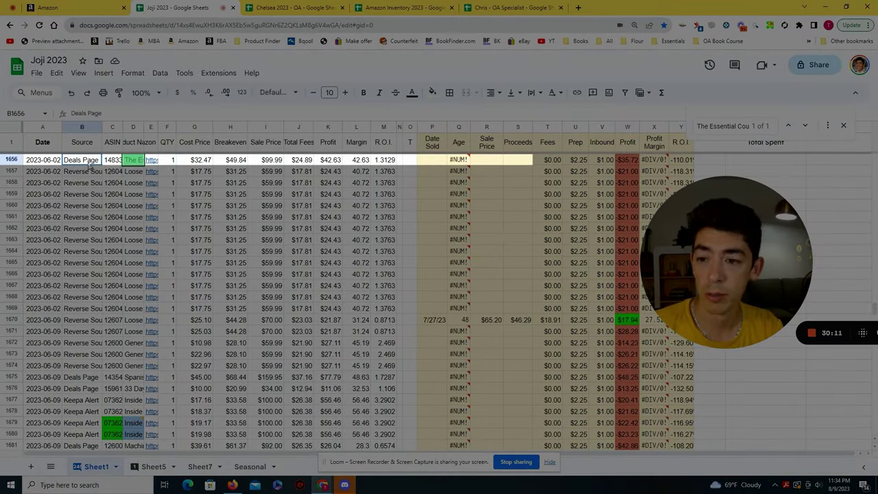
# Enter Date Sold 8/8/23 and Sale Price 110 for The Essential Counselor in row 1656 of Joji 2023.
pyautogui.click(195, 162)
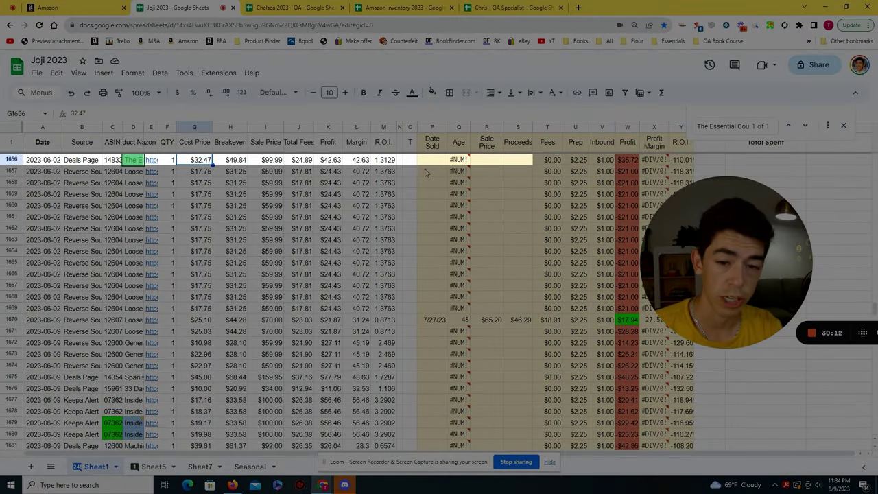
pyautogui.write('8/8/23')
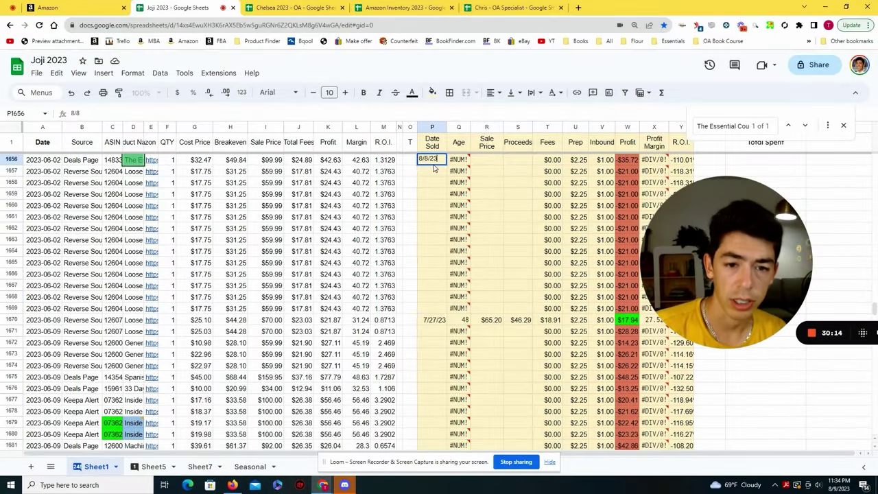
pyautogui.press('Return')
pyautogui.click(48, 7)
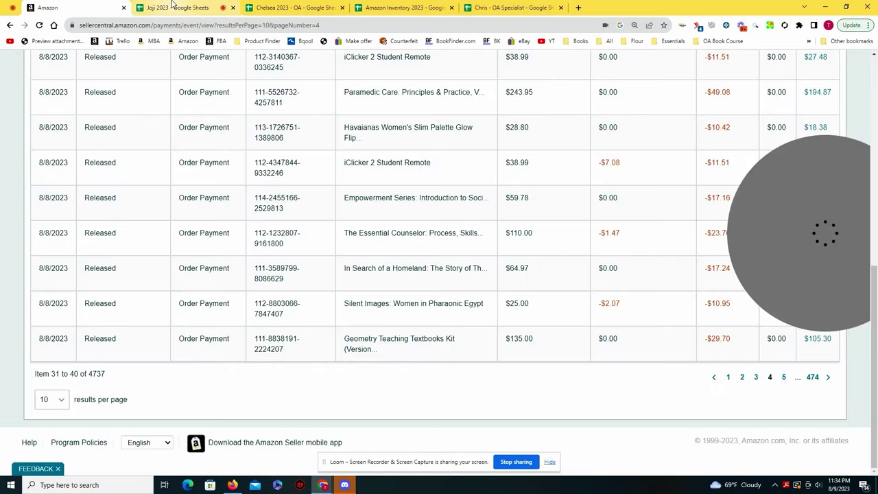
pyautogui.click(172, 3)
pyautogui.write('1')
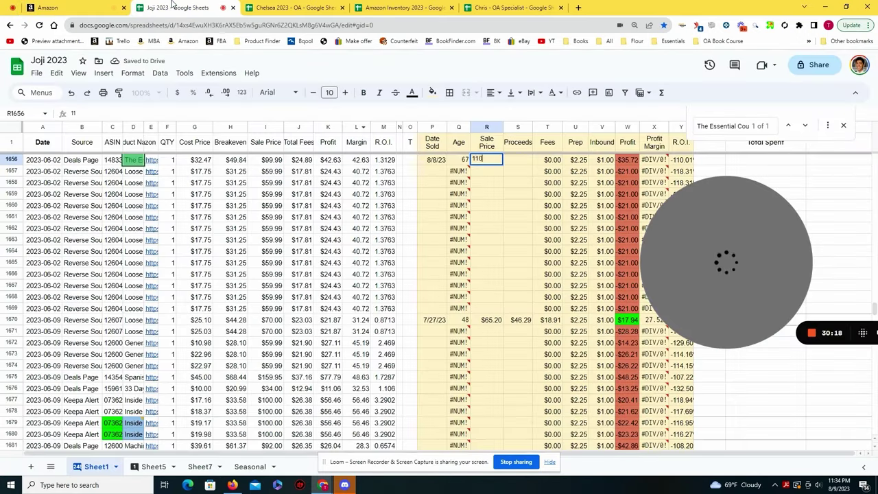
pyautogui.write('10')
pyautogui.press('Return')
# Look up The Essential Counselor's total in the Amazon transactions, enter Proceeds of 86.3 in row 1656, and check the row's profit.
pyautogui.click(48, 8)
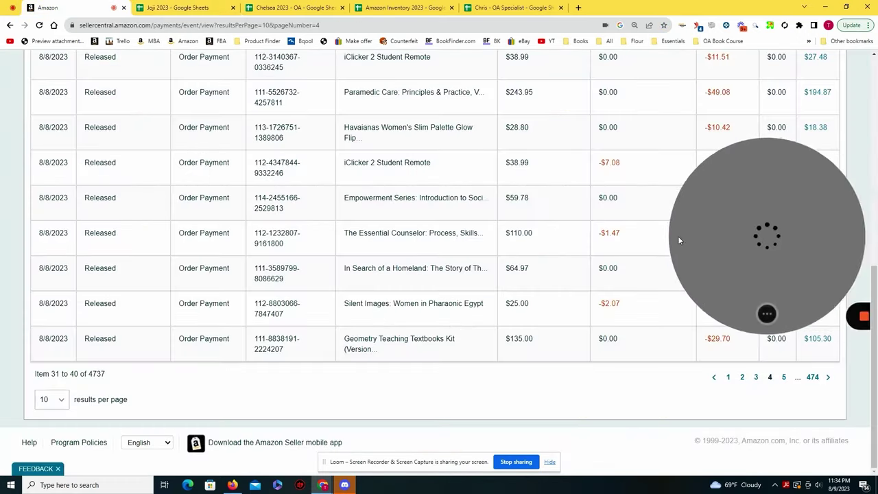
pyautogui.click(172, 8)
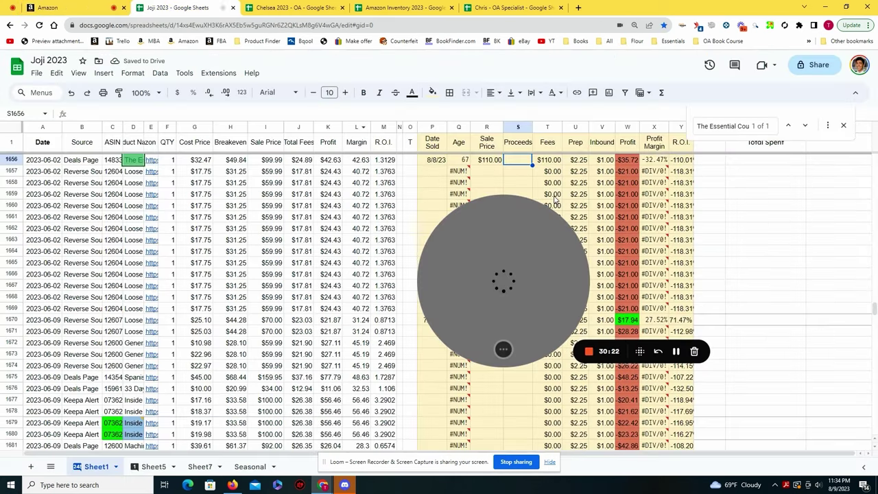
pyautogui.write('86.3')
pyautogui.press('Return')
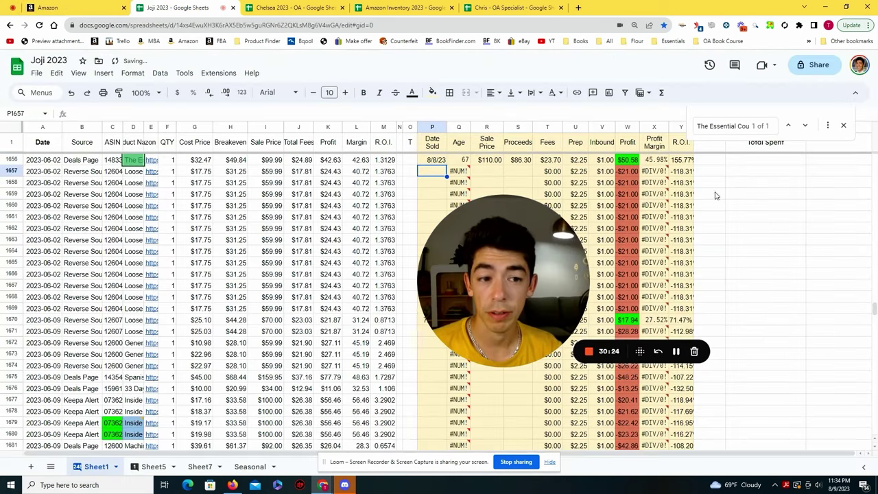
pyautogui.click(629, 164)
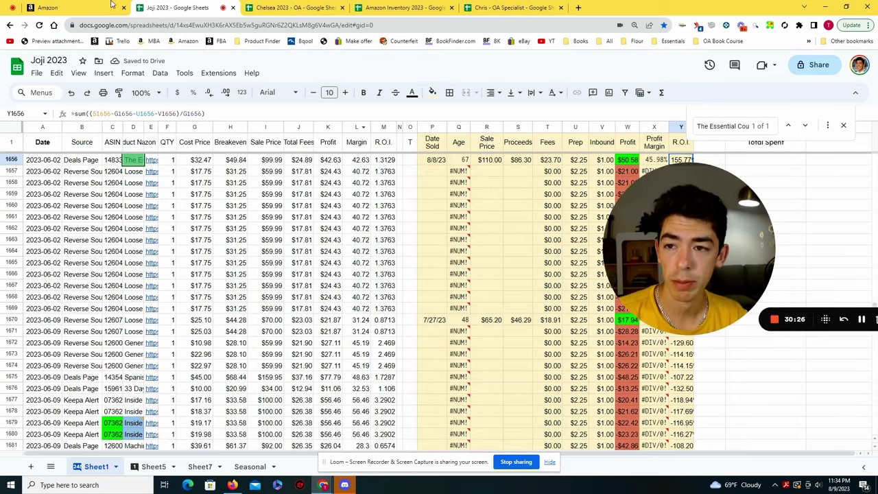
# Copy the title "Empowerment Series: Introduction to" from the Amazon transactions and search for it in Joji 2023.
pyautogui.hotkey('ctrl', '1')
pyautogui.scroll(1, 480, 234)
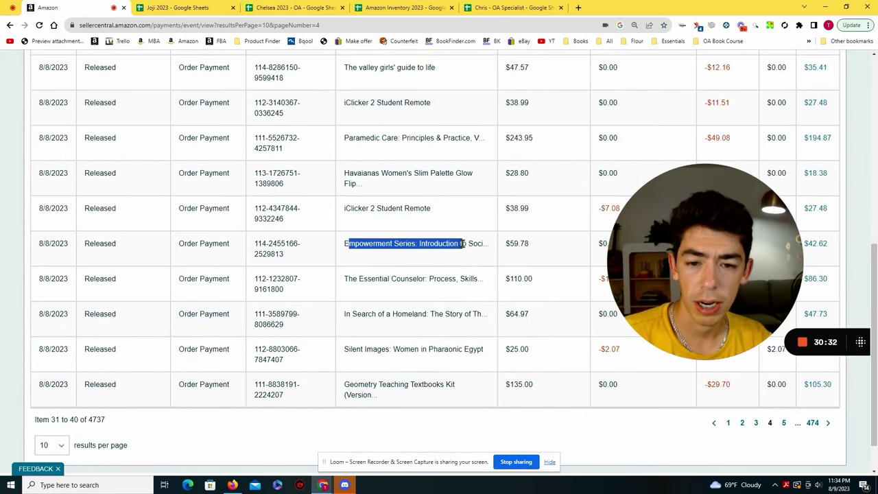
pyautogui.hotkey('ctrl', 'c')
pyautogui.click(206, 9)
pyautogui.hotkey('ctrl', 'f')
pyautogui.hotkey('ctrl', 'v')
# Find the Empowerment Series title in the 2023 sheet of Chelsea 2023 - OA.
pyautogui.click(254, 7)
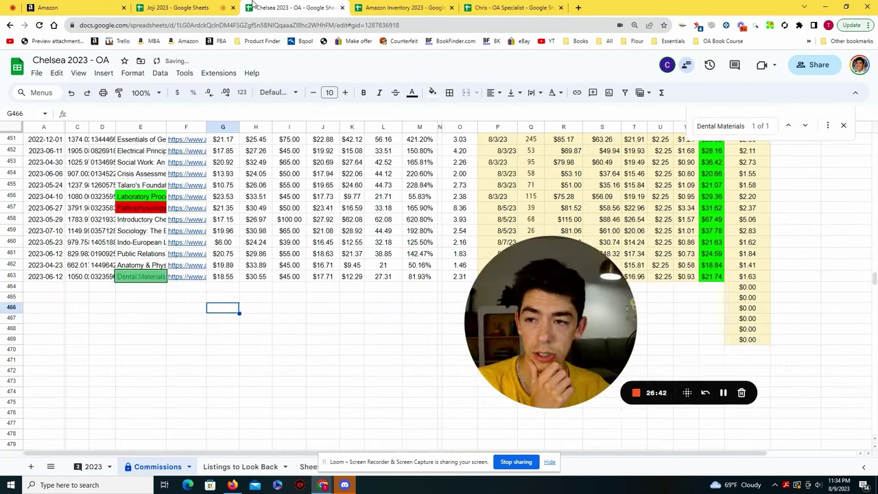
pyautogui.click(103, 468)
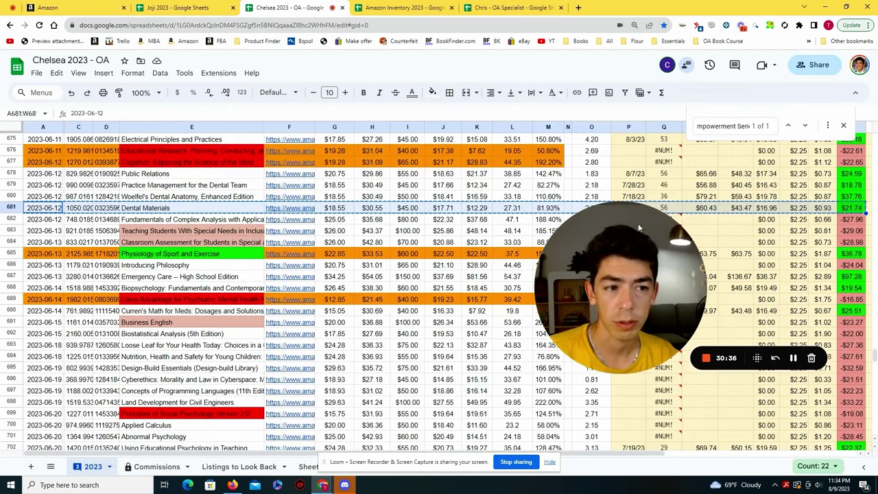
pyautogui.click(807, 128)
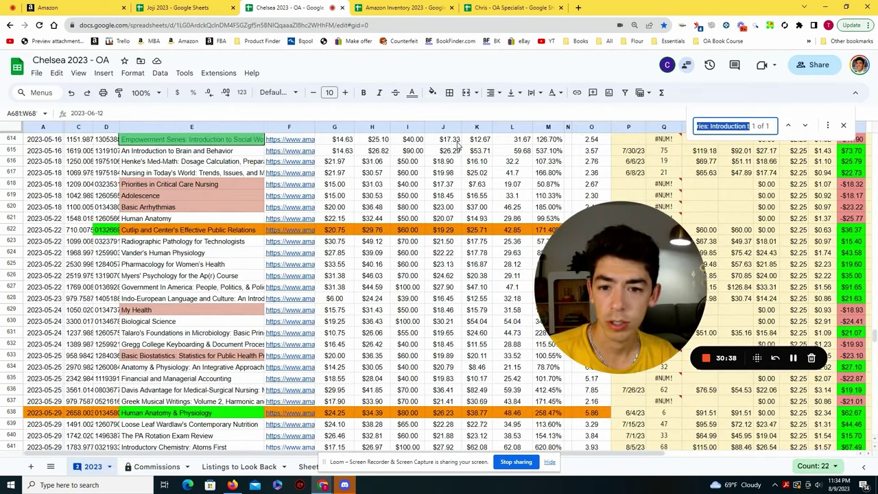
# Enter Date Sold 8/8/23 and the Amazon sale price of 59.78 for Empowerment Series in row 614 of the 2023 sheet.
pyautogui.hotkey('ctrl', 'h')
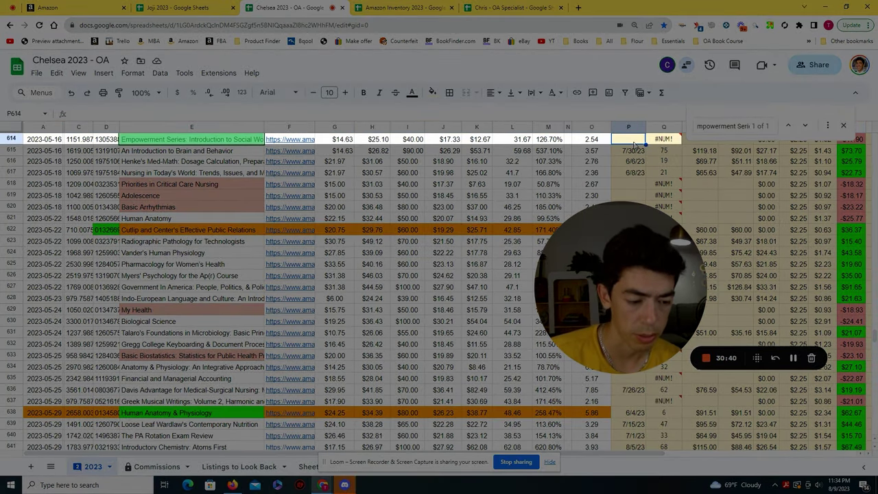
pyautogui.press('BackSpace')
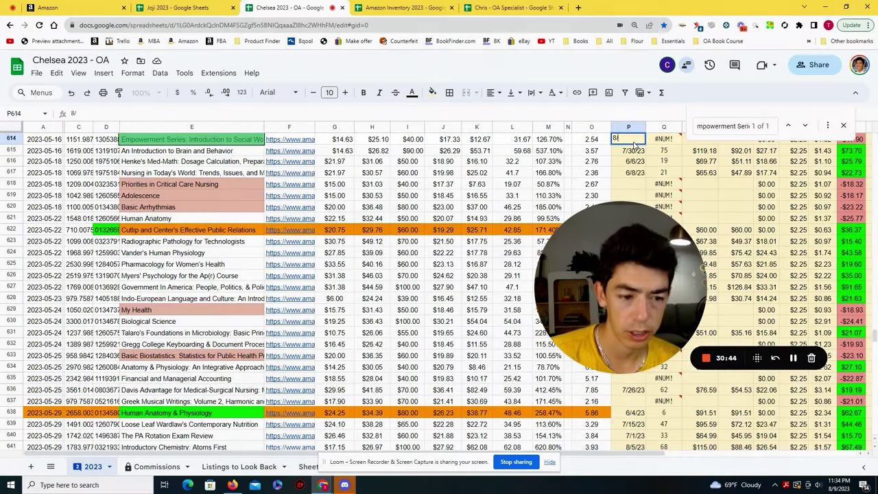
pyautogui.press('Tab')
pyautogui.scroll(1, 621, 162)
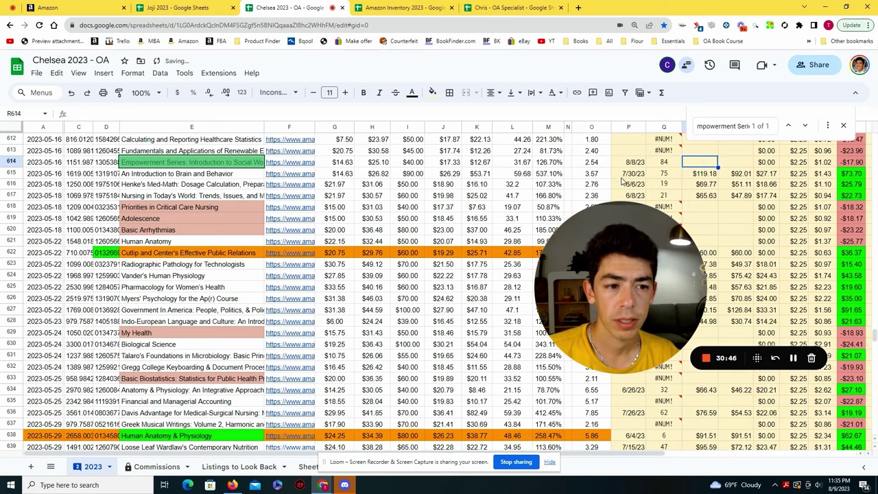
pyautogui.click(101, 5)
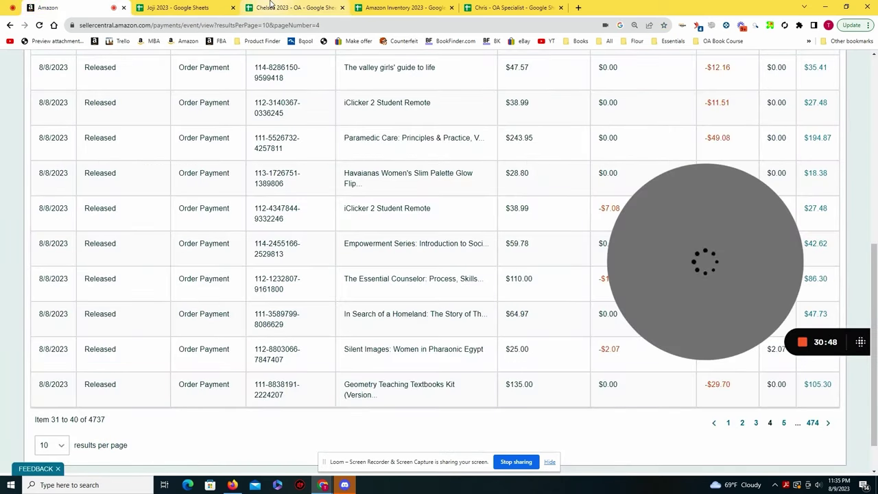
pyautogui.click(271, 5)
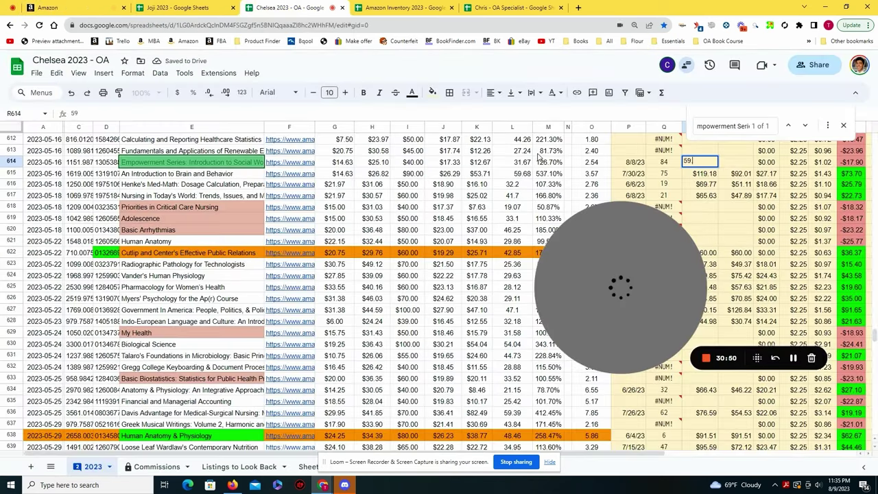
# Look up the Empowerment Series total in the Amazon transactions and enter Proceeds of 42.62 in row 614.
pyautogui.hotkey('ctrl', '1')
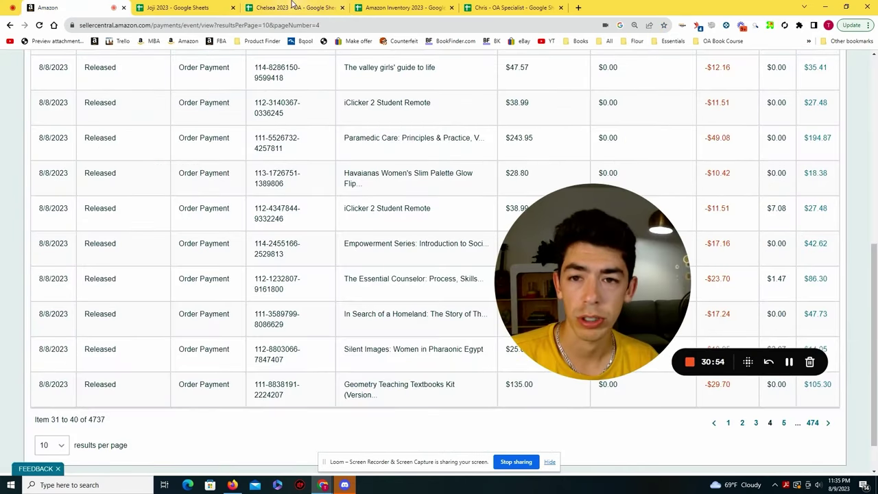
pyautogui.click(291, 6)
pyautogui.write('.62')
pyautogui.press('Return')
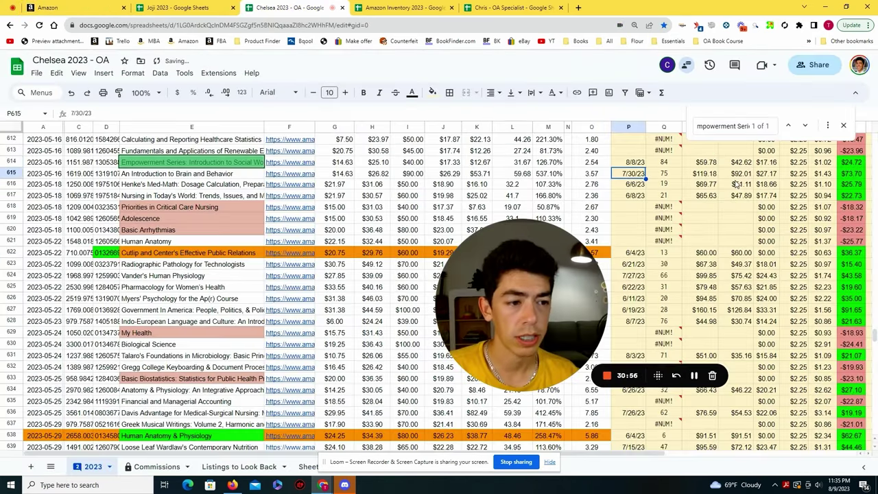
# Copy the Empowerment Series row 614 into row 464 of the Commissions sheet.
pyautogui.click(13, 162)
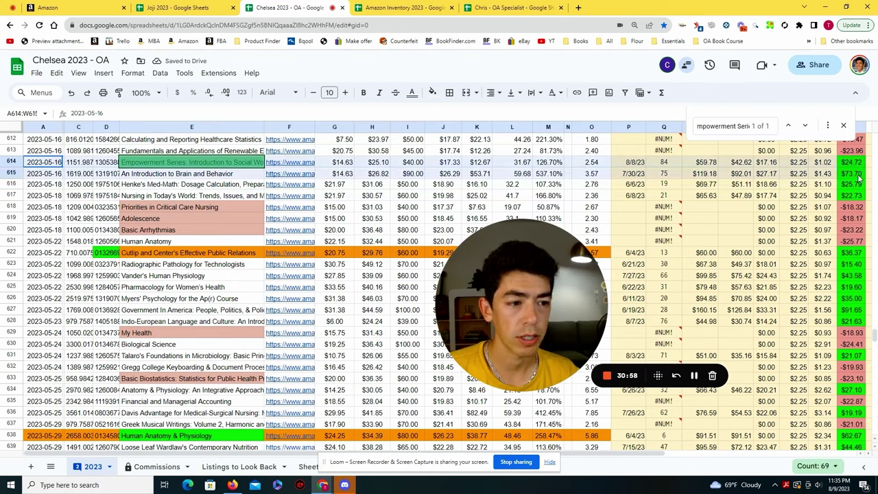
pyautogui.hotkey('ctrl', 'c')
pyautogui.click(158, 466)
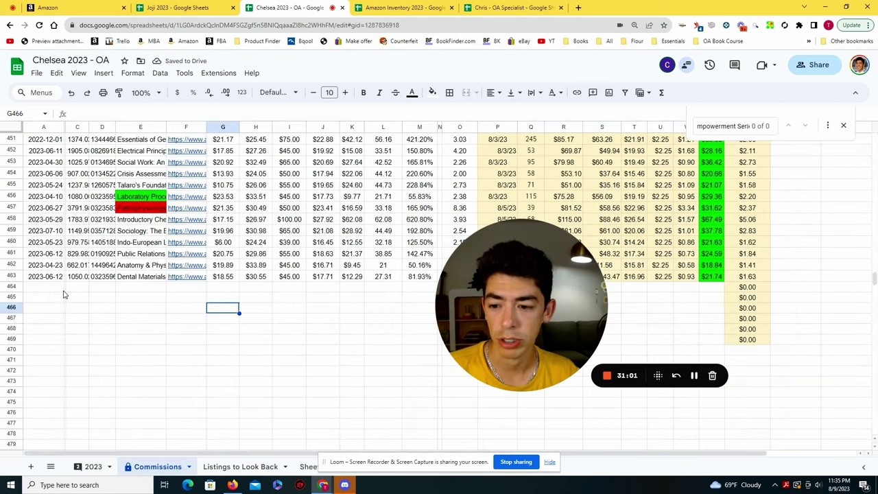
pyautogui.click(60, 288)
pyautogui.hotkey('ctrl', 'v')
pyautogui.click(223, 362)
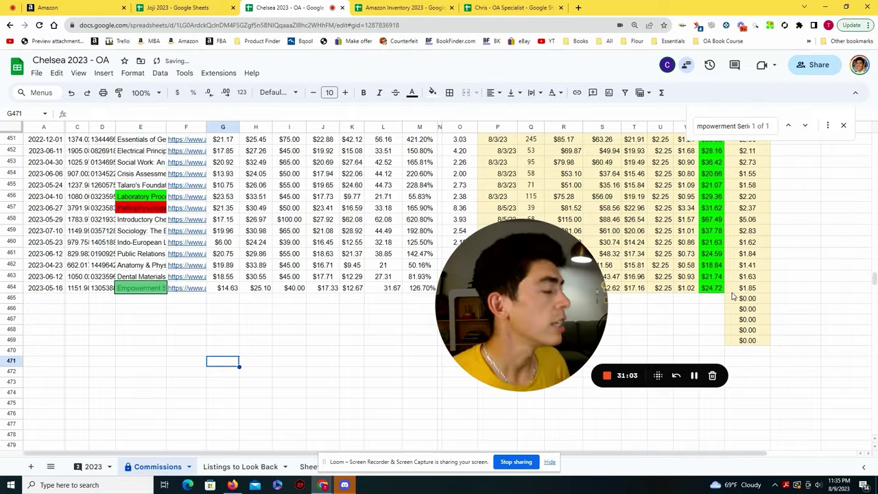